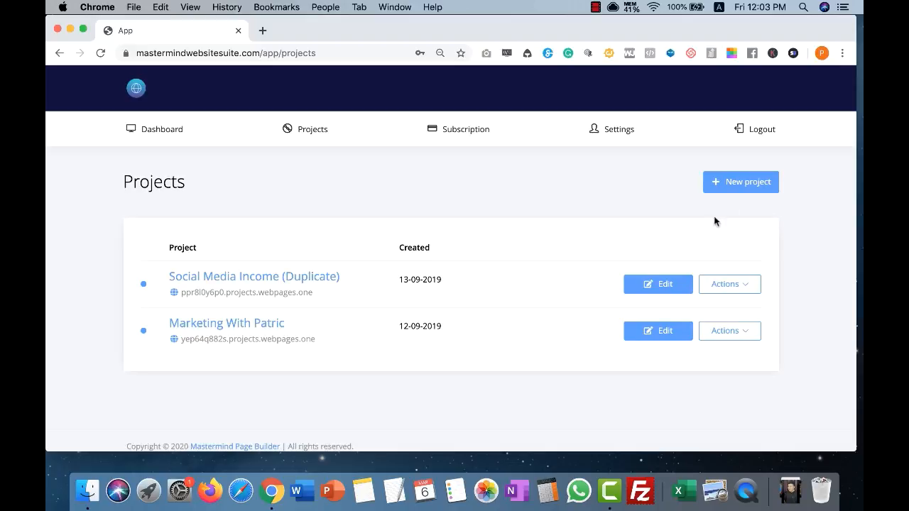
# Start a new project and look through the available page templates
pyautogui.click(752, 182)
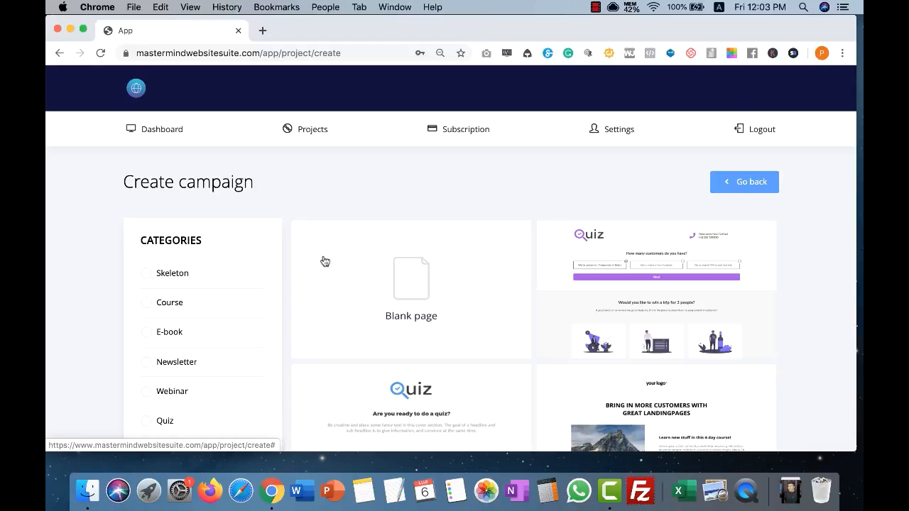
pyautogui.scroll(-2, 208, 280)
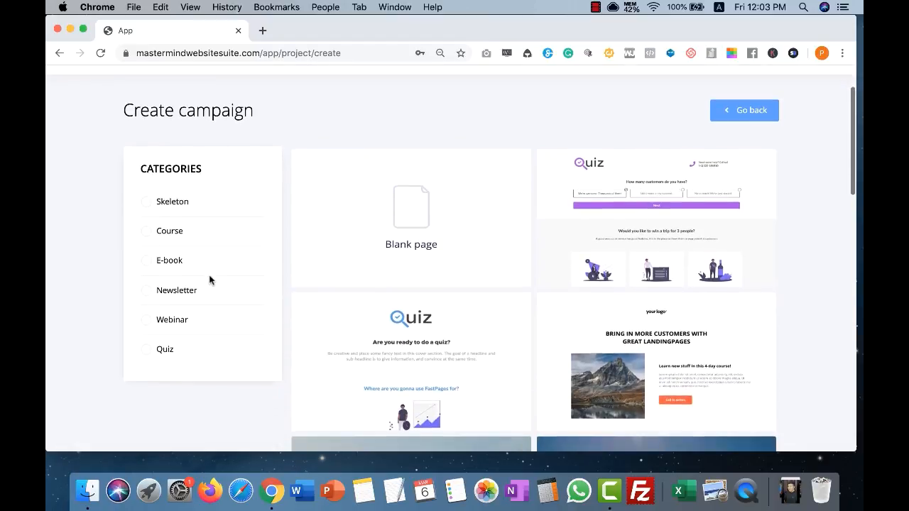
pyautogui.scroll(1, 206, 278)
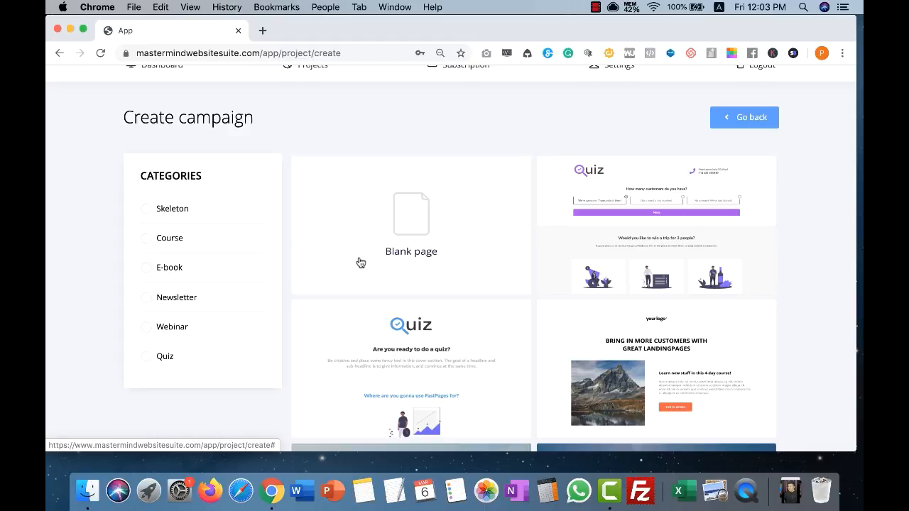
pyautogui.scroll(-2, 438, 270)
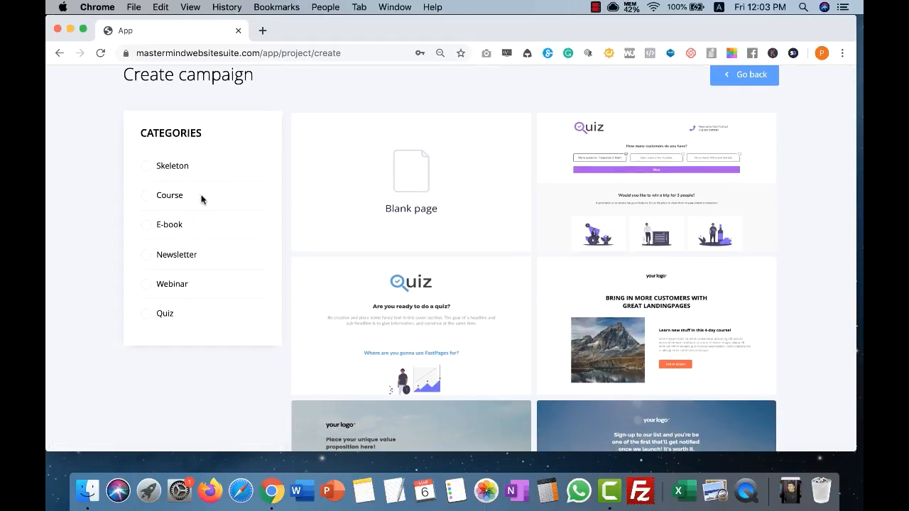
pyautogui.scroll(-4, 471, 203)
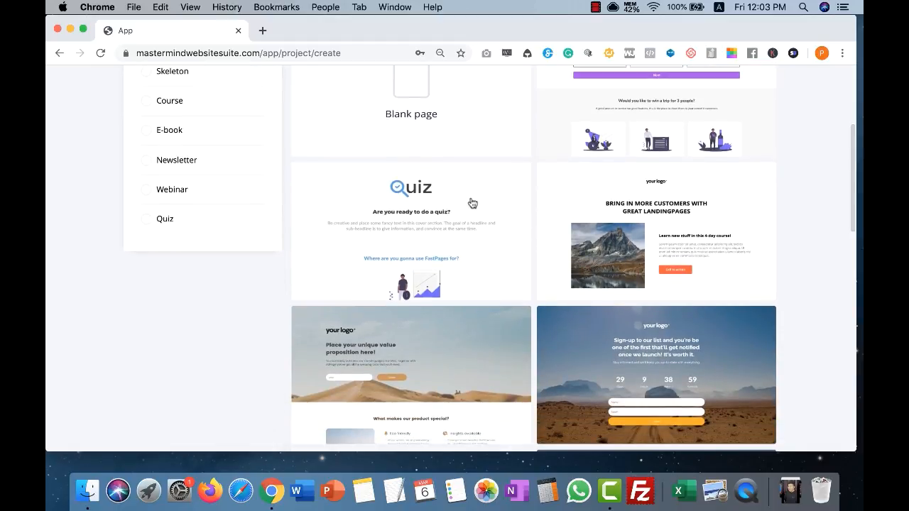
pyautogui.scroll(-15, 470, 203)
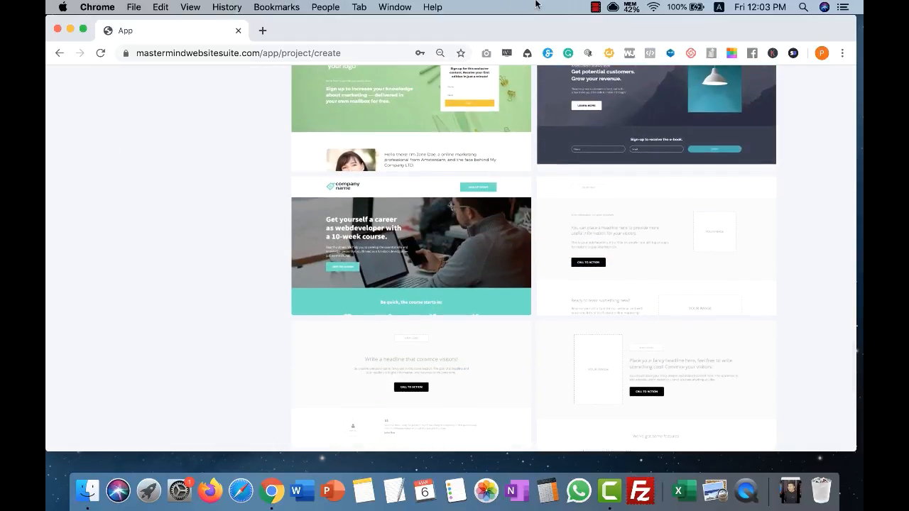
pyautogui.scroll(10, 817, 245)
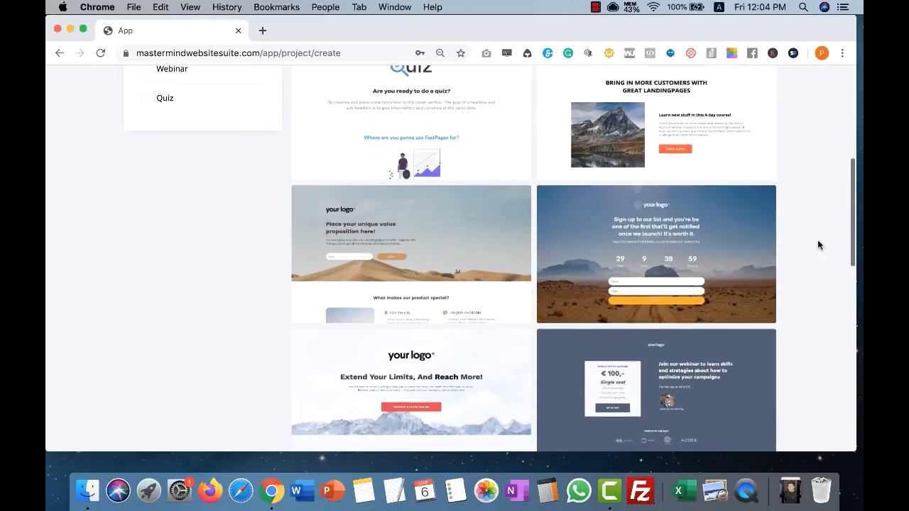
pyautogui.scroll(4, 817, 245)
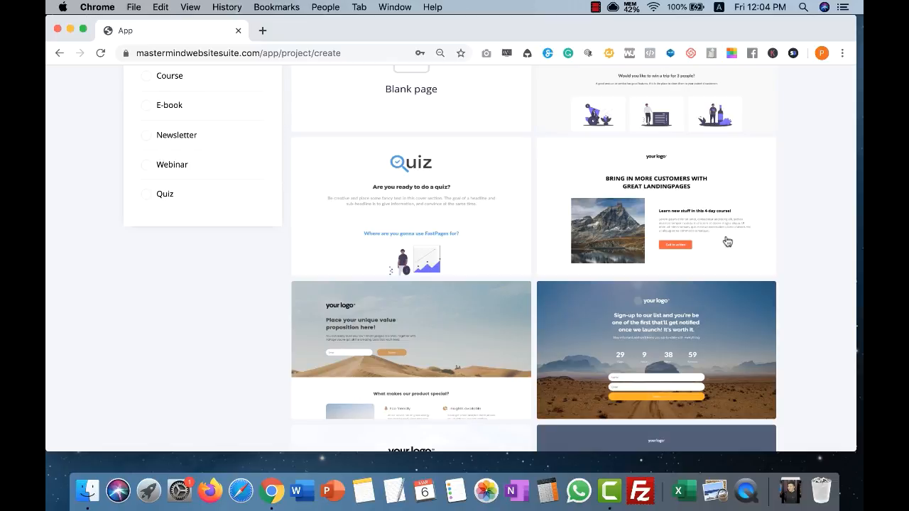
# Open the preview of the "Bring in more customers with great landingpages" template and review its sections
pyautogui.click(702, 238)
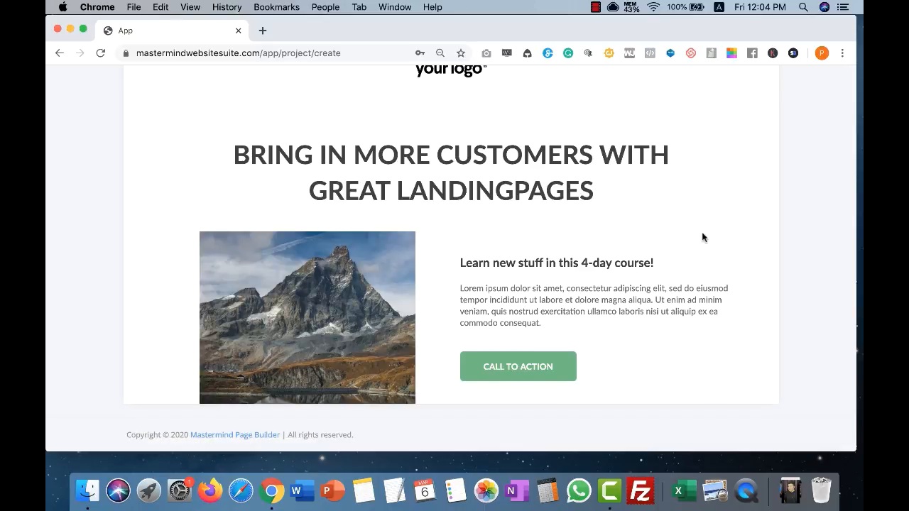
pyautogui.scroll(2, 703, 237)
pyautogui.scroll(-10, 703, 237)
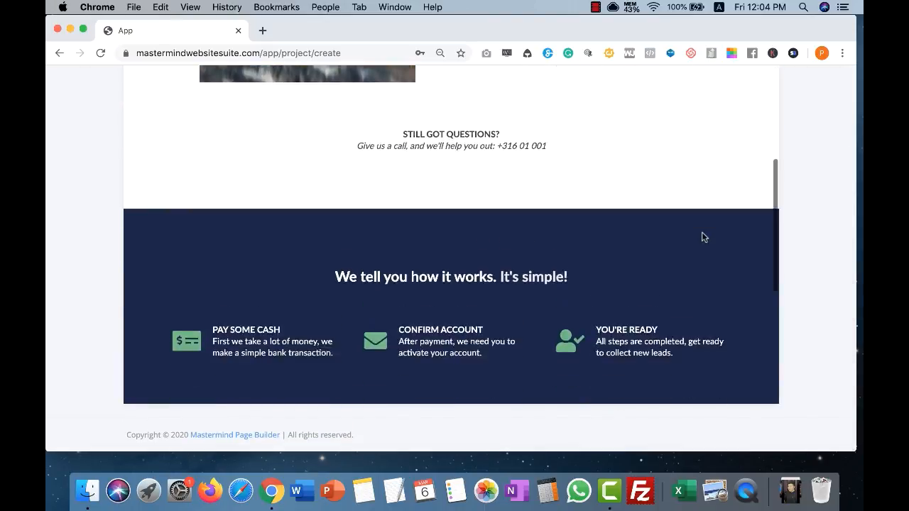
pyautogui.scroll(-4, 702, 238)
pyautogui.scroll(12, 703, 238)
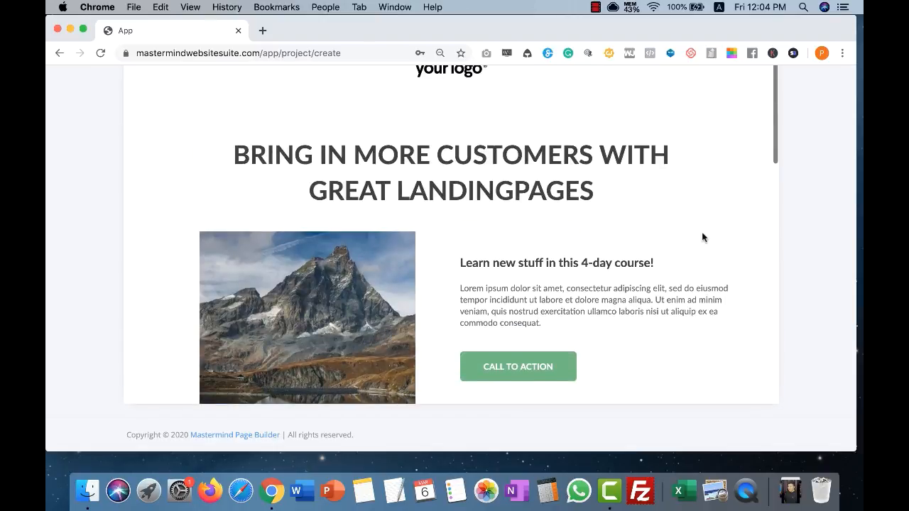
pyautogui.scroll(3, 702, 237)
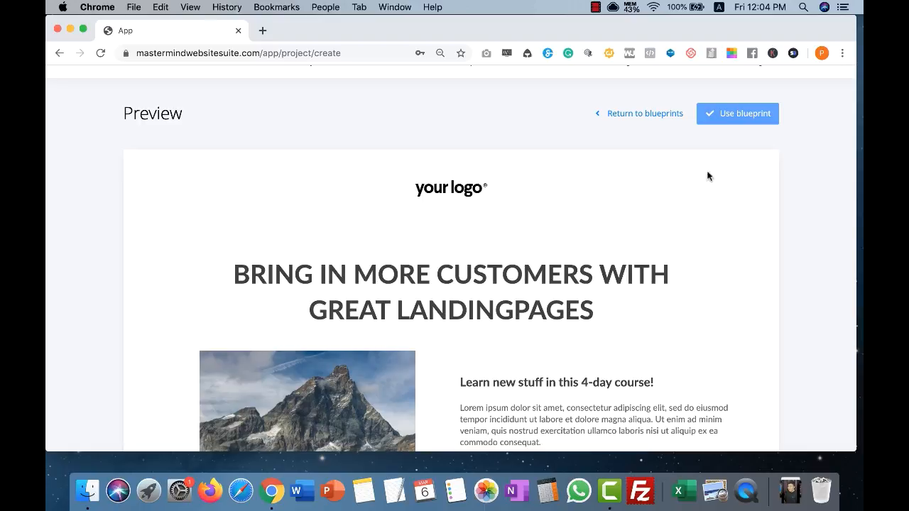
# Use the previewed blueprint to create a project named "Walkthrough"
pyautogui.click(732, 122)
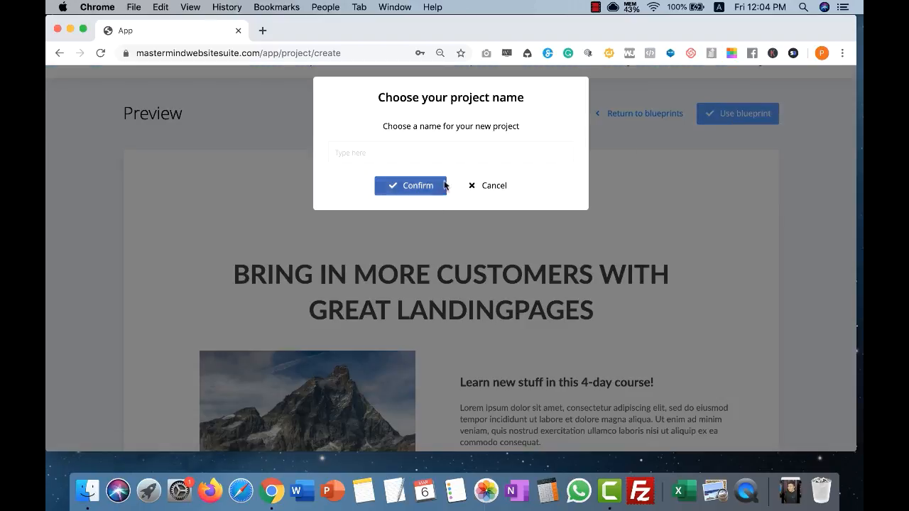
pyautogui.click(454, 151)
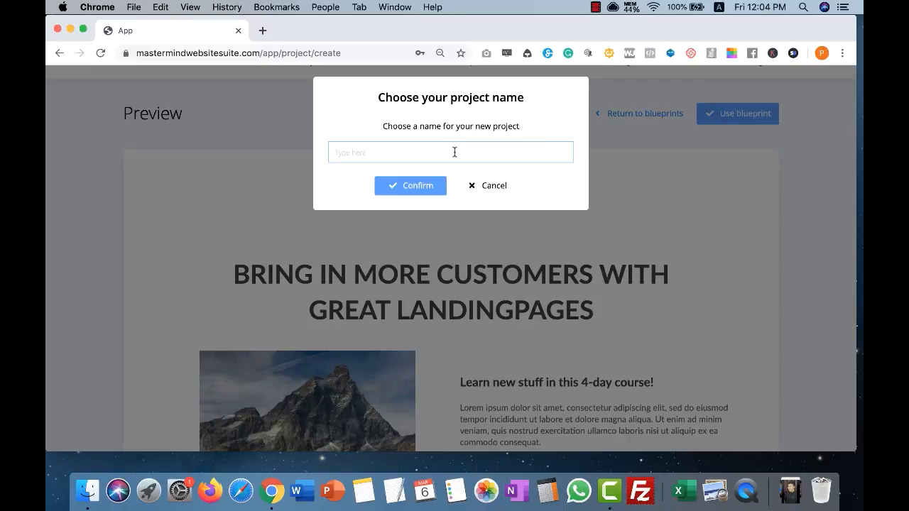
pyautogui.write('Walkthrough')
pyautogui.click(413, 190)
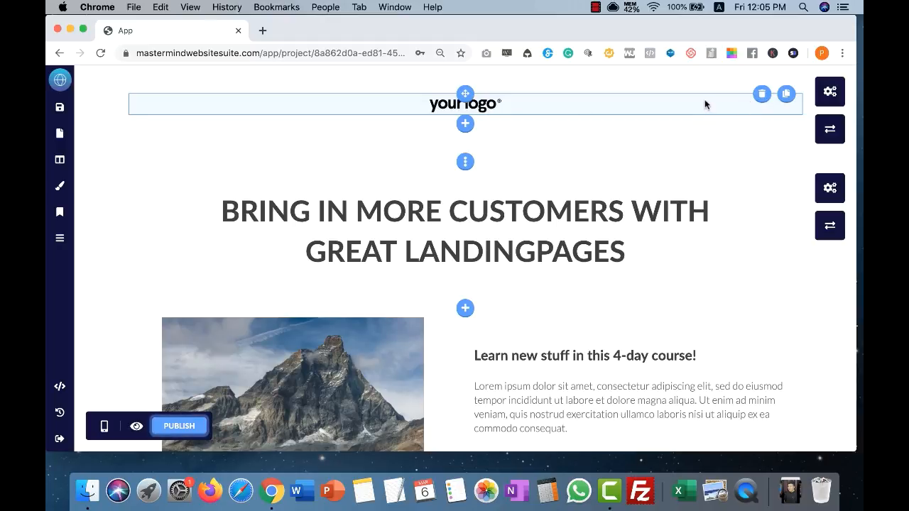
# View the image gallery for the logo and close it without choosing an image
pyautogui.click(653, 108)
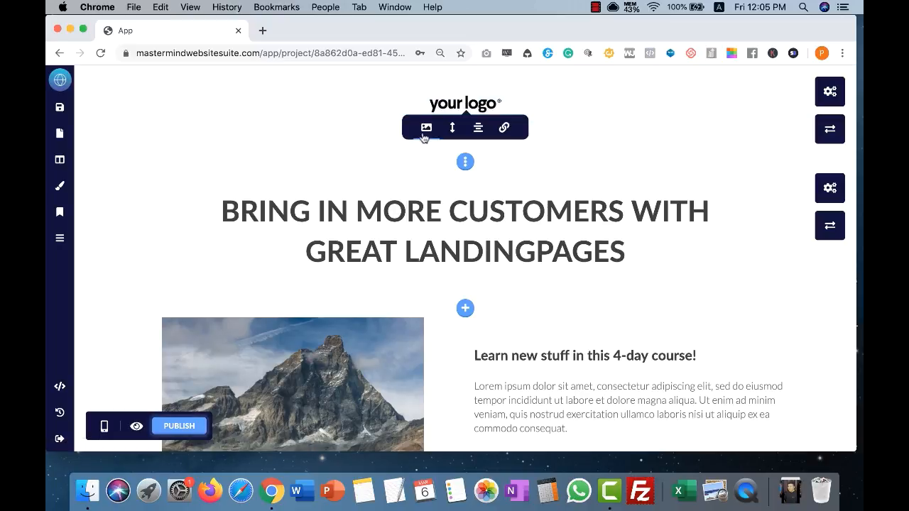
pyautogui.click(430, 129)
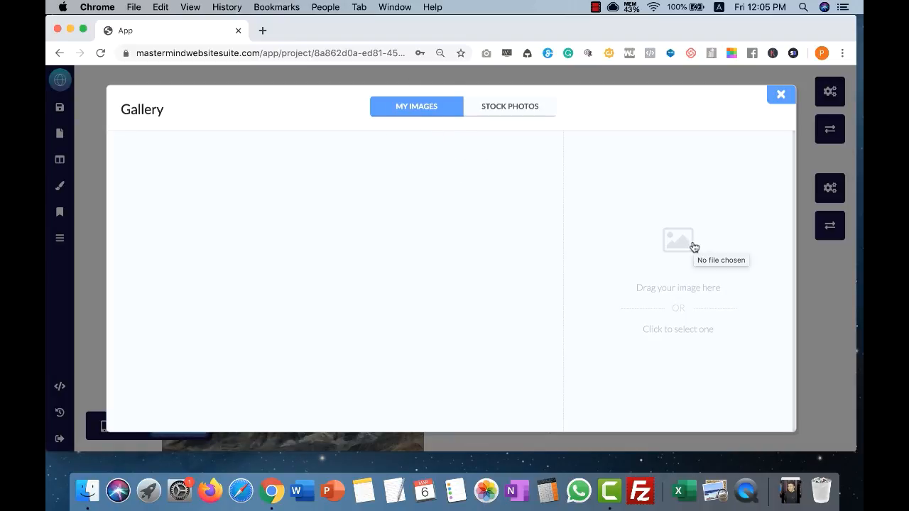
pyautogui.click(785, 95)
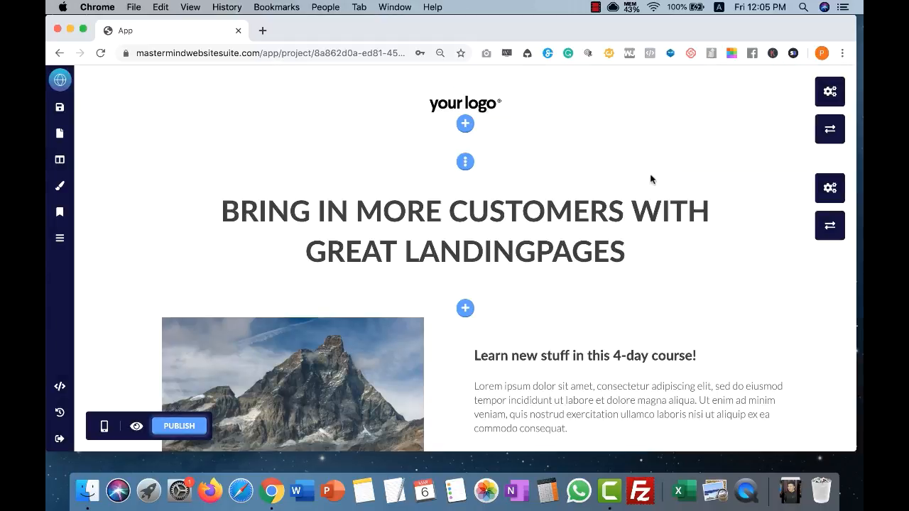
# Correct "LANDINGPAGES" in the main headline to the two words "LANDING PAGES"
pyautogui.click(639, 247)
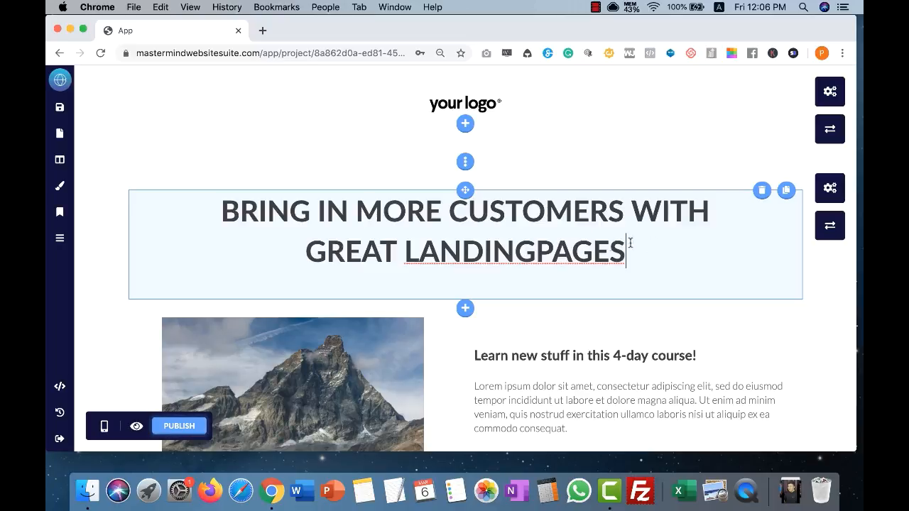
pyautogui.click(534, 252)
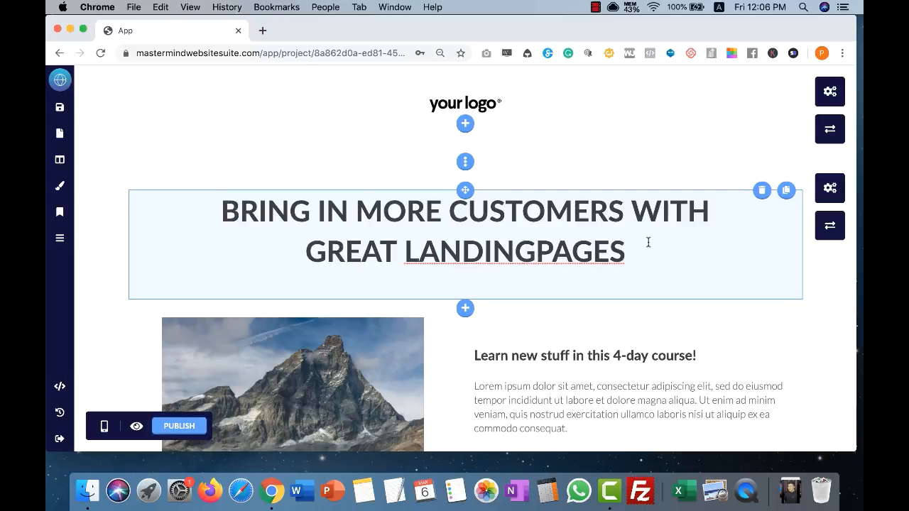
pyautogui.click(667, 263)
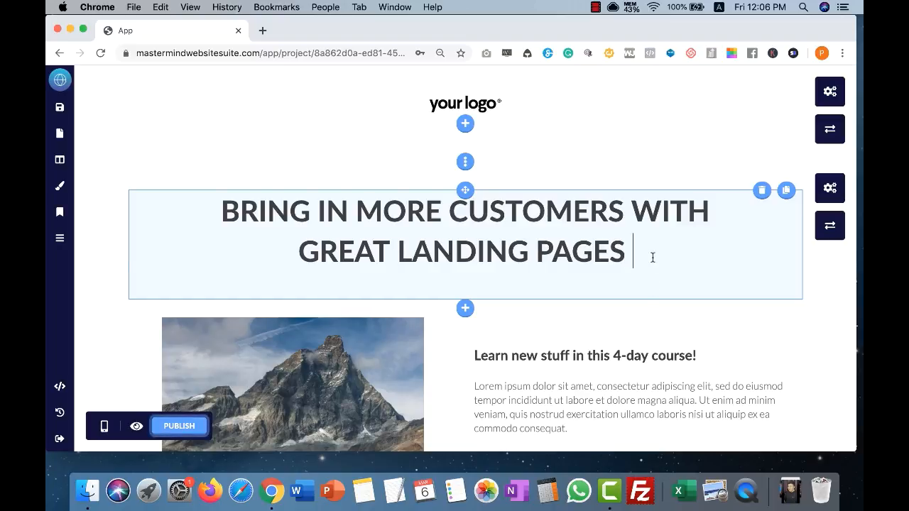
# Color the entire main headline red
pyautogui.moveTo(653, 257); pyautogui.dragTo(147, 220)
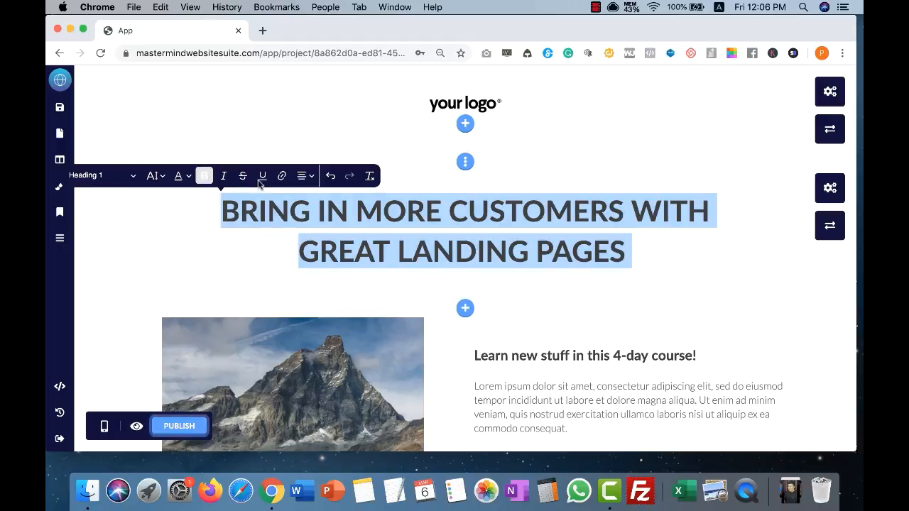
pyautogui.click(187, 182)
pyautogui.click(180, 225)
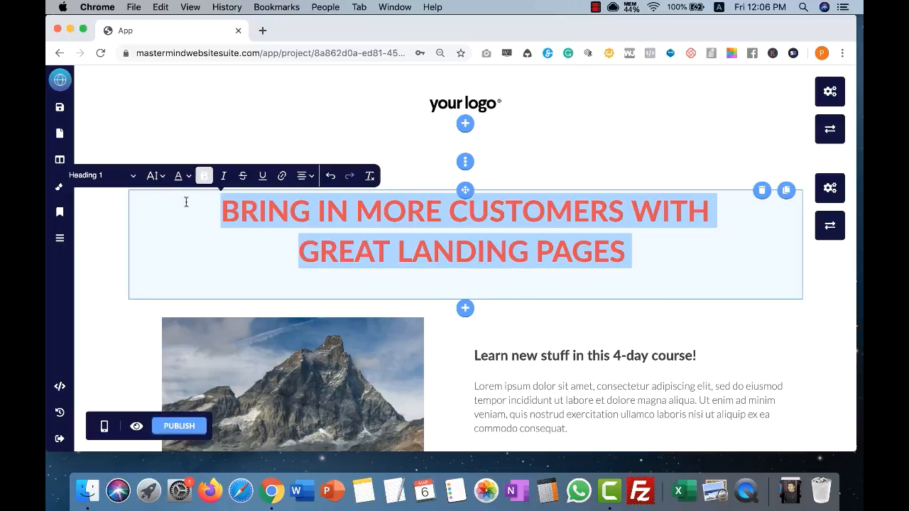
# Look through the font size options for the main headline without picking one, and reselect the headline text
pyautogui.click(164, 178)
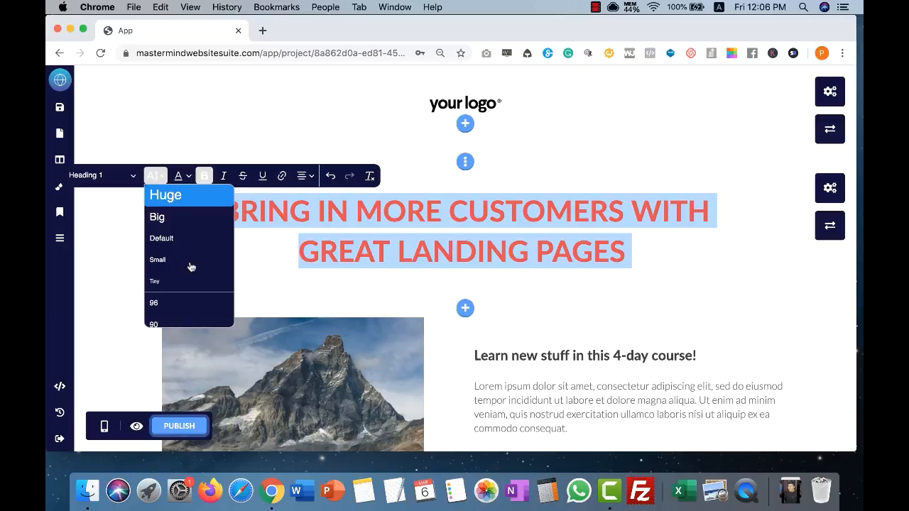
pyautogui.scroll(-2, 185, 310)
pyautogui.scroll(-6, 181, 262)
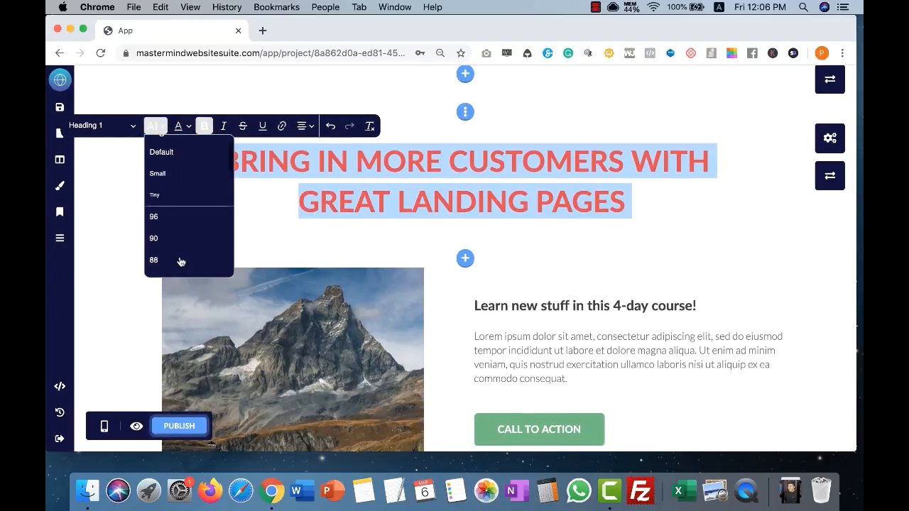
pyautogui.click(298, 202)
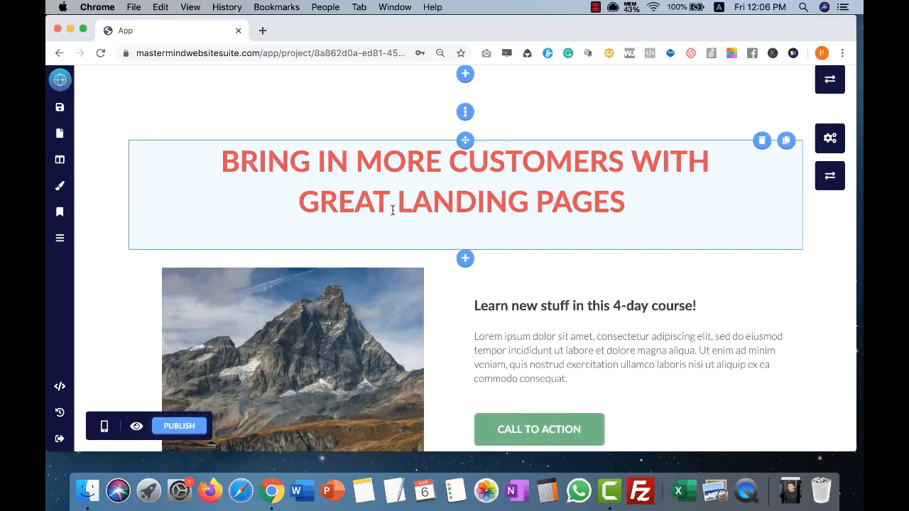
pyautogui.moveTo(658, 193); pyautogui.dragTo(183, 169)
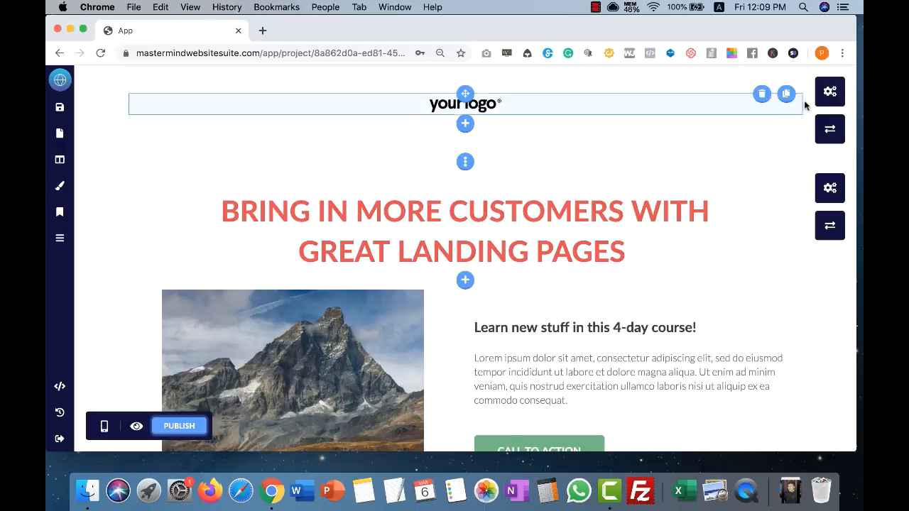
# Set the logo section's cover color to light grey #CECECE and close its settings
pyautogui.click(831, 91)
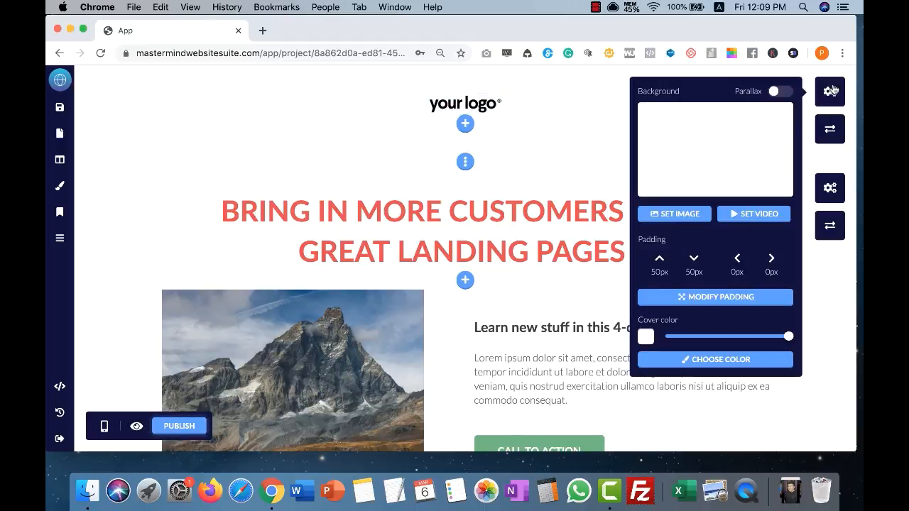
pyautogui.click(728, 359)
pyautogui.click(650, 172)
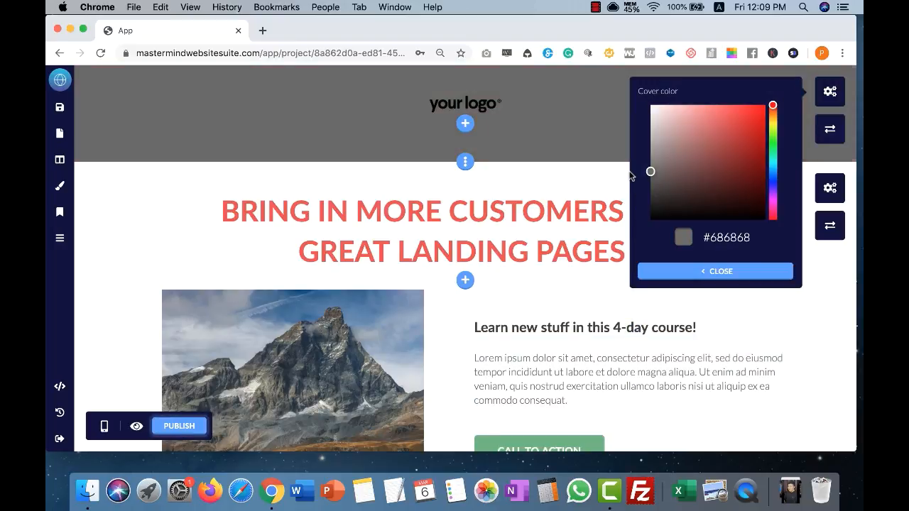
pyautogui.moveTo(651, 172); pyautogui.dragTo(626, 129)
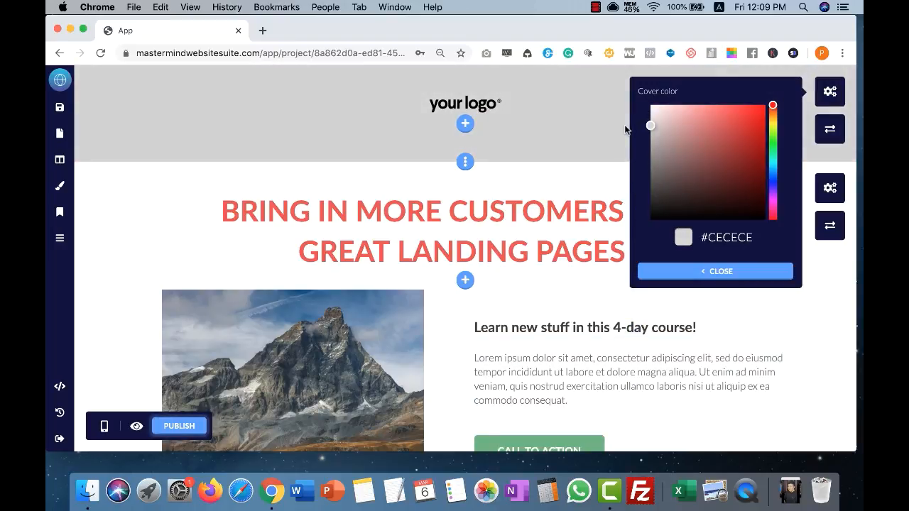
pyautogui.click(710, 276)
pyautogui.click(588, 253)
pyautogui.click(687, 305)
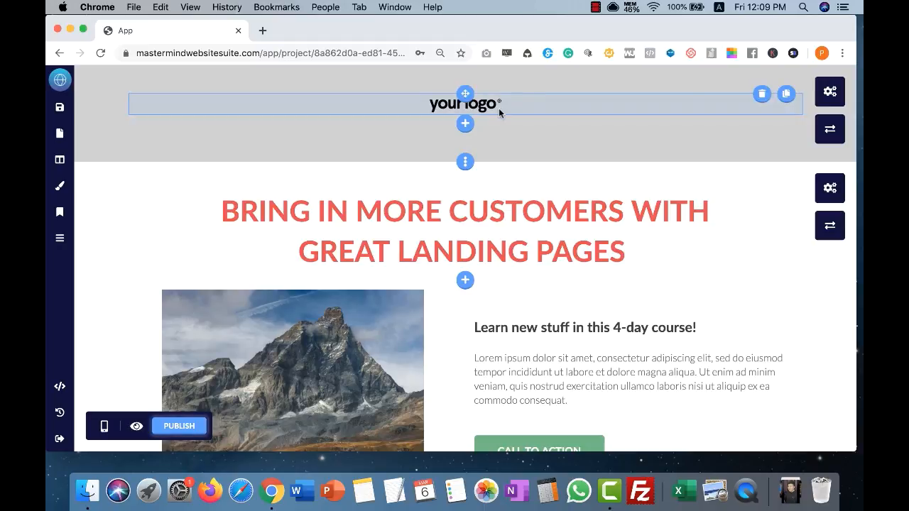
# Select the "Learn new stuff in this 4-day course!" subheading and the paragraph below it in turn
pyautogui.scroll(-3, 682, 256)
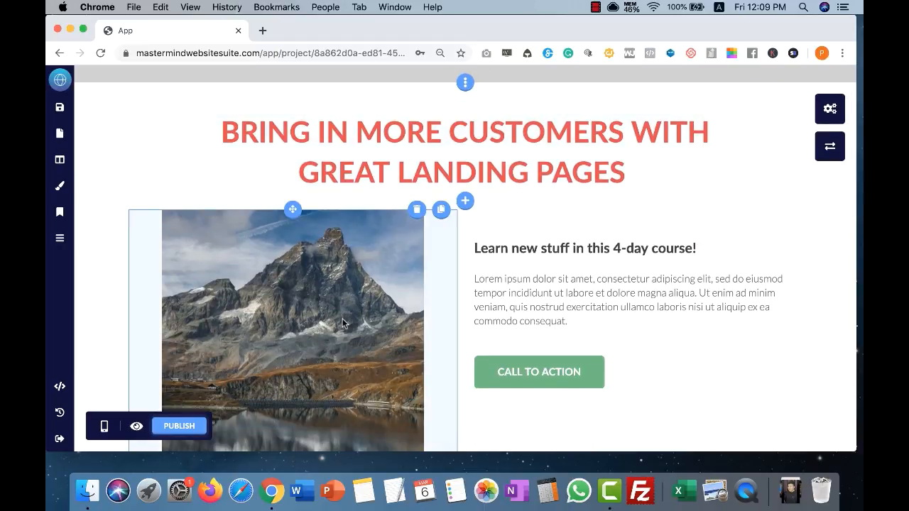
pyautogui.scroll(-2, 342, 321)
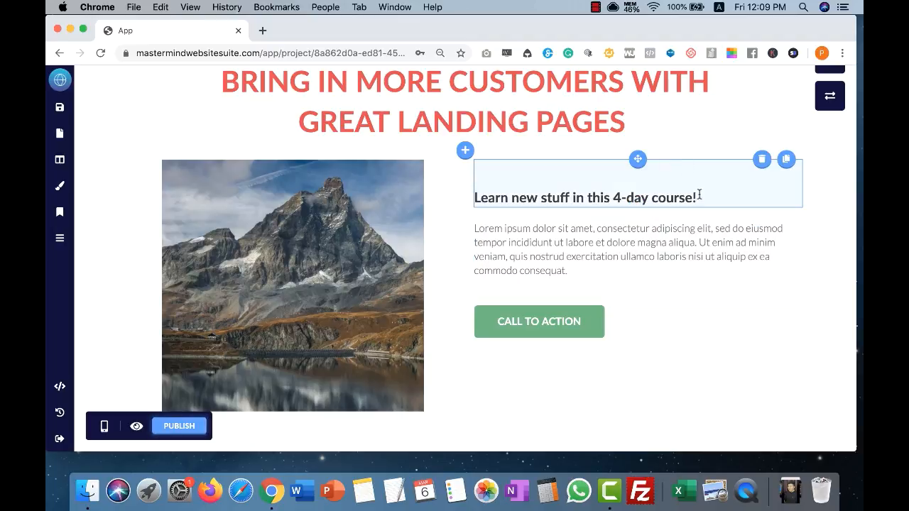
pyautogui.moveTo(697, 197); pyautogui.dragTo(475, 198)
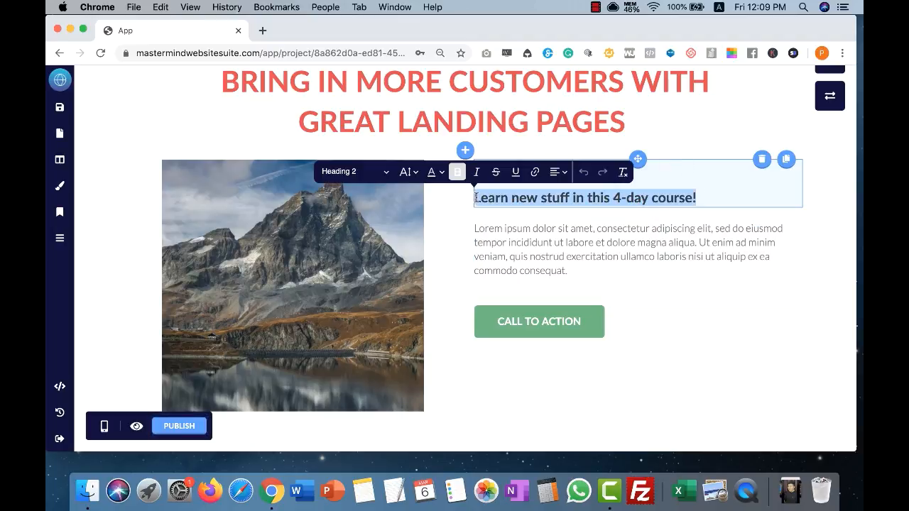
pyautogui.click(610, 264)
pyautogui.moveTo(613, 275); pyautogui.dragTo(471, 235)
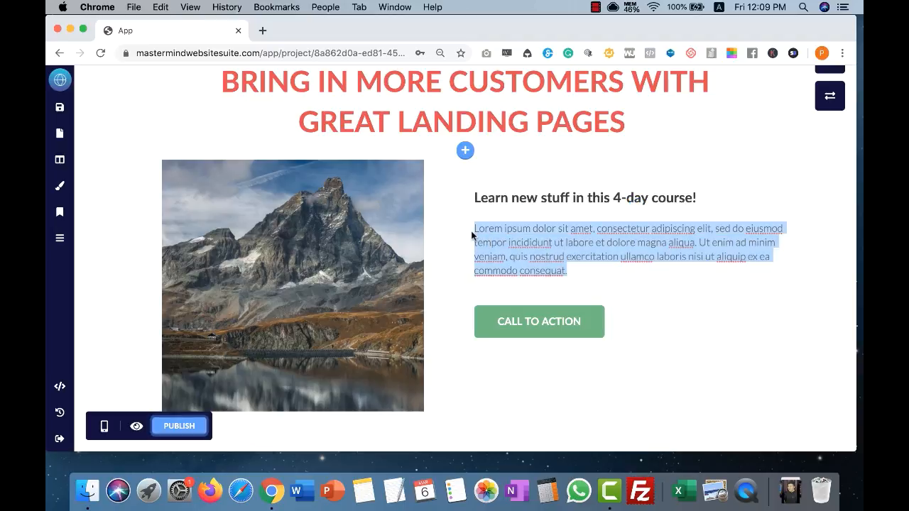
# Color the lorem ipsum paragraph beneath the subheading dark grey, increase its font size and deselect it
pyautogui.click(440, 207)
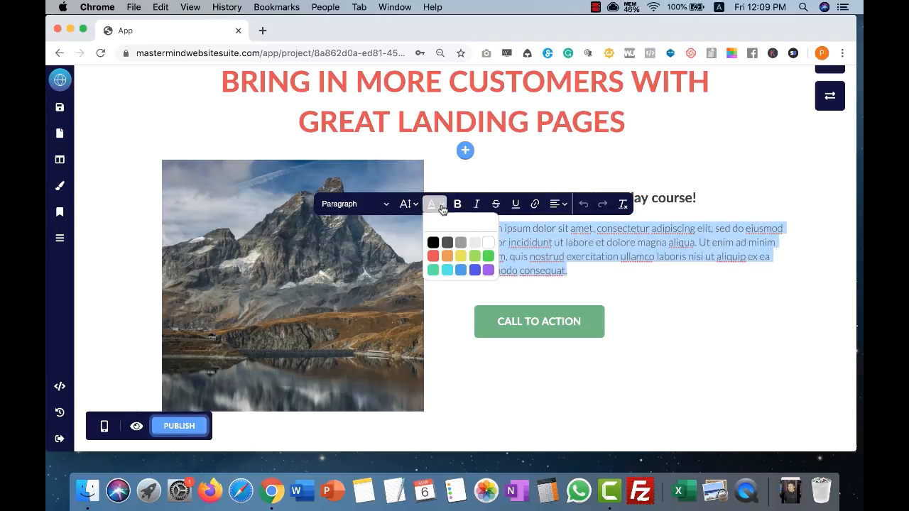
pyautogui.click(446, 243)
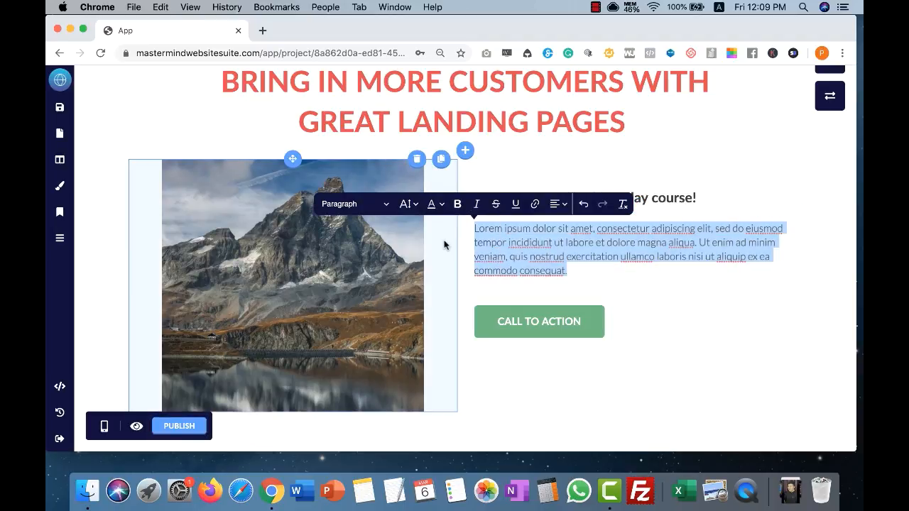
pyautogui.click(417, 210)
pyautogui.scroll(-5, 446, 278)
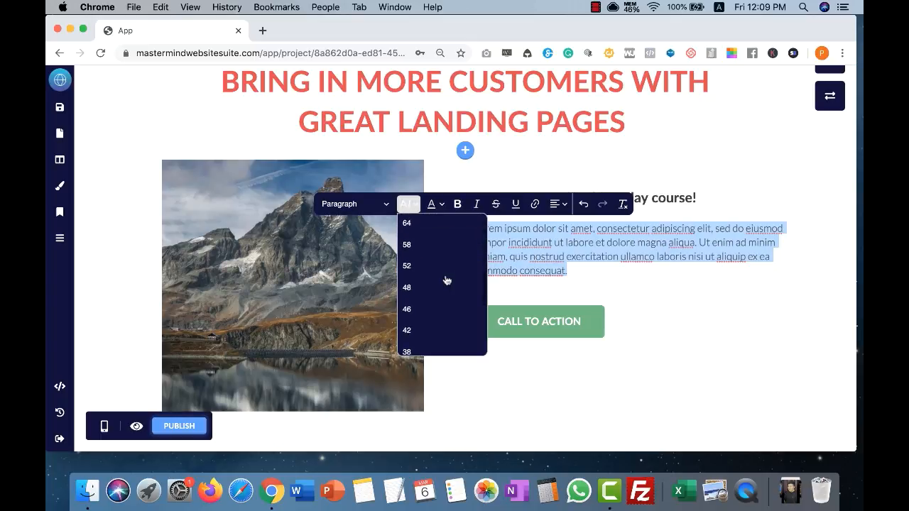
pyautogui.scroll(-4, 447, 280)
pyautogui.click(444, 278)
pyautogui.click(755, 358)
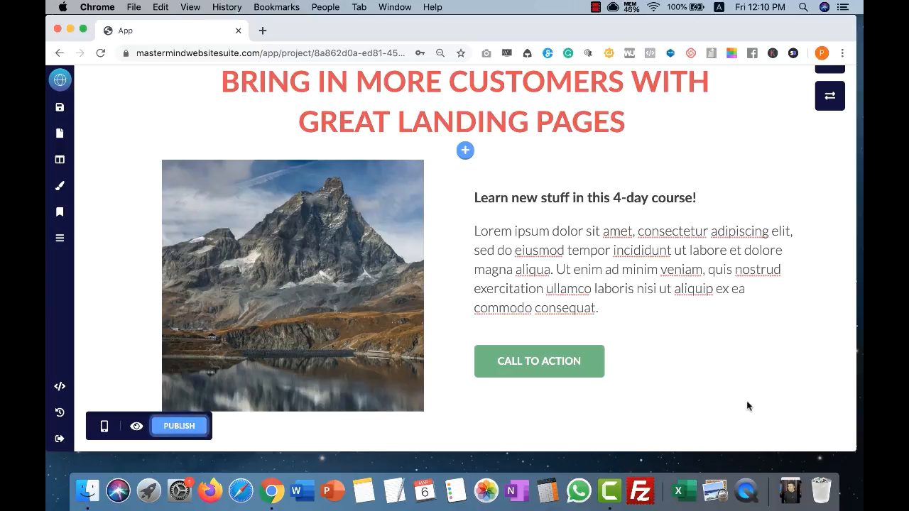
# Connect the Call to Action button to a new popup based on the "Sign-up for free today!" template, and close the popup editor
pyautogui.click(585, 370)
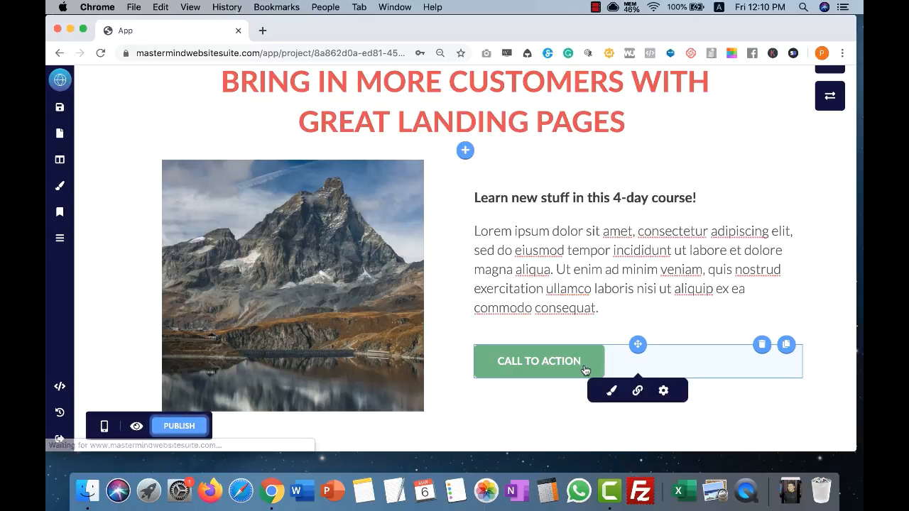
pyautogui.click(637, 392)
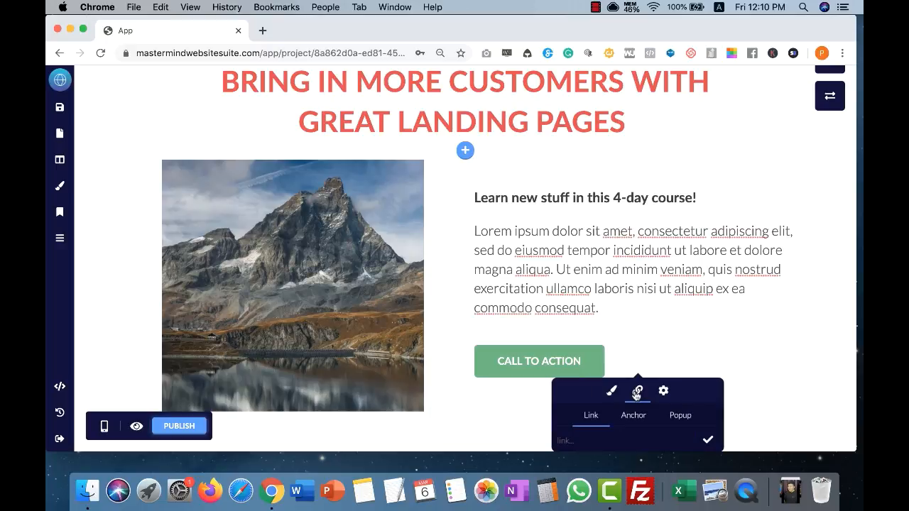
pyautogui.scroll(-2, 752, 336)
pyautogui.click(685, 346)
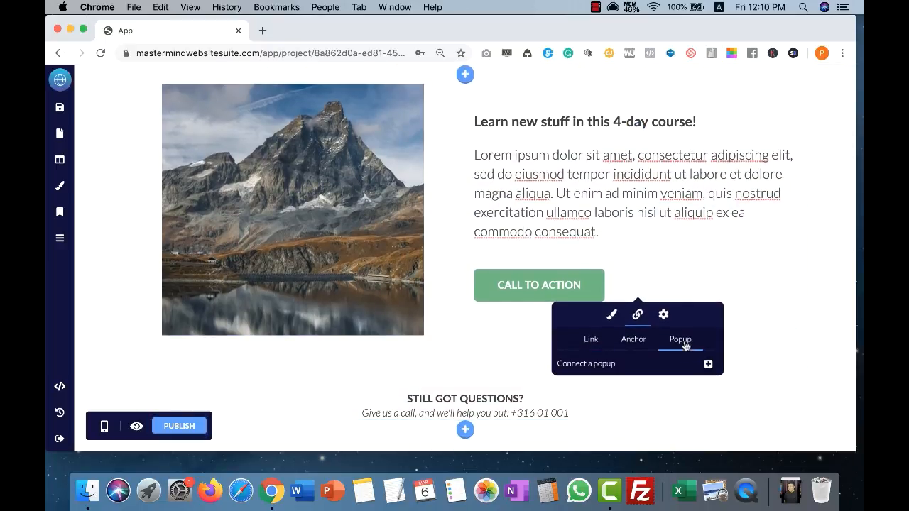
pyautogui.click(707, 364)
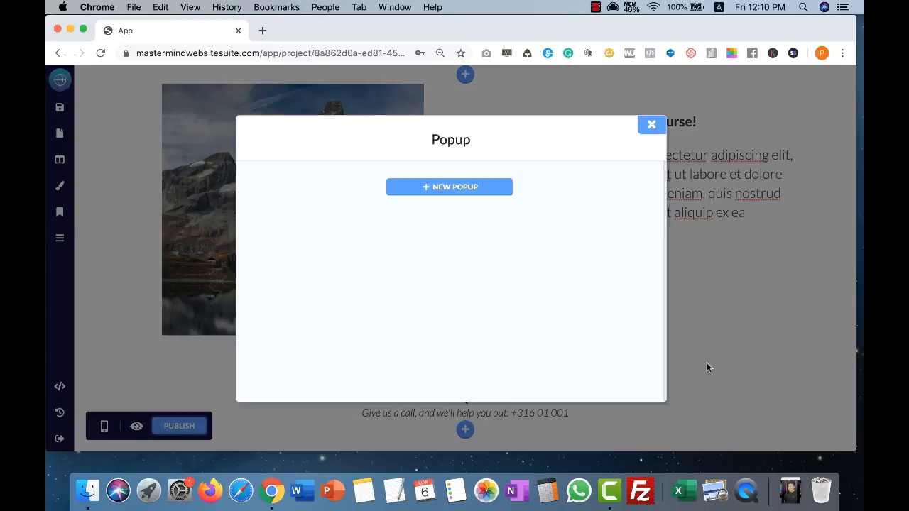
pyautogui.click(451, 188)
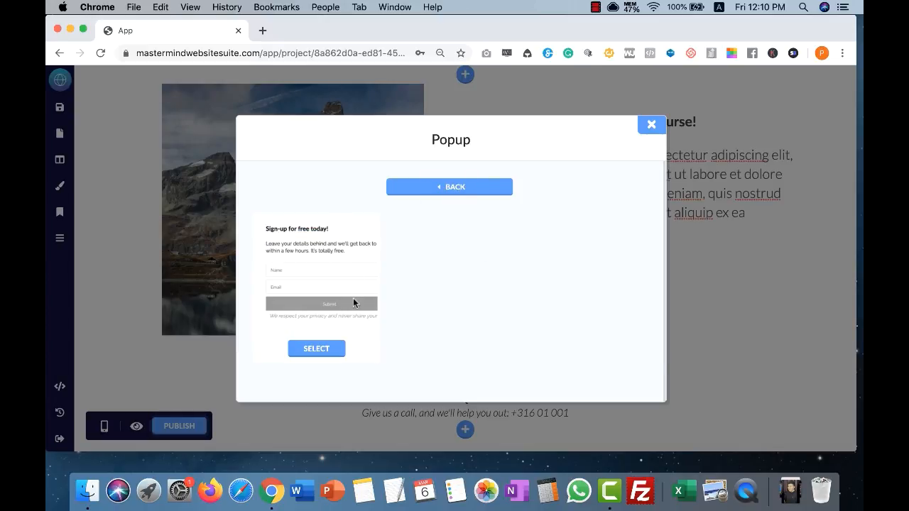
pyautogui.click(324, 348)
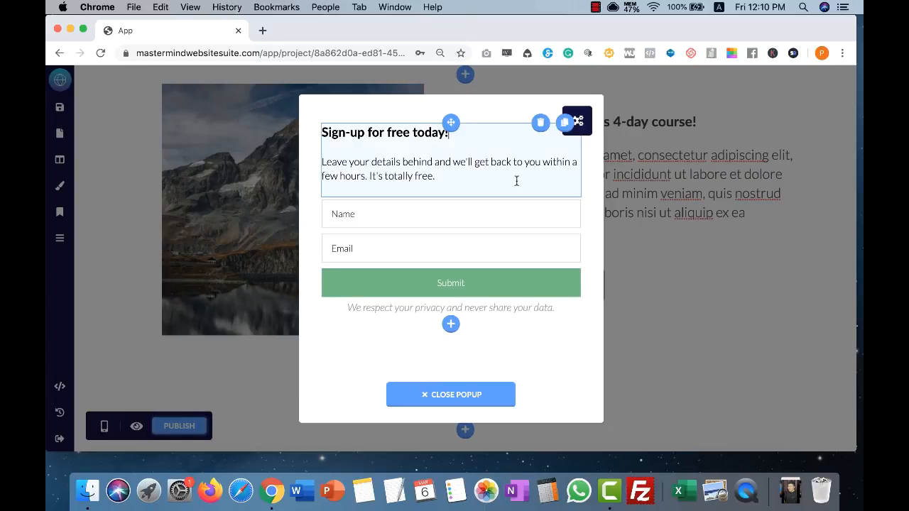
pyautogui.click(499, 399)
# Color the Call to Action button blue #0090FF
pyautogui.scroll(-5, 704, 247)
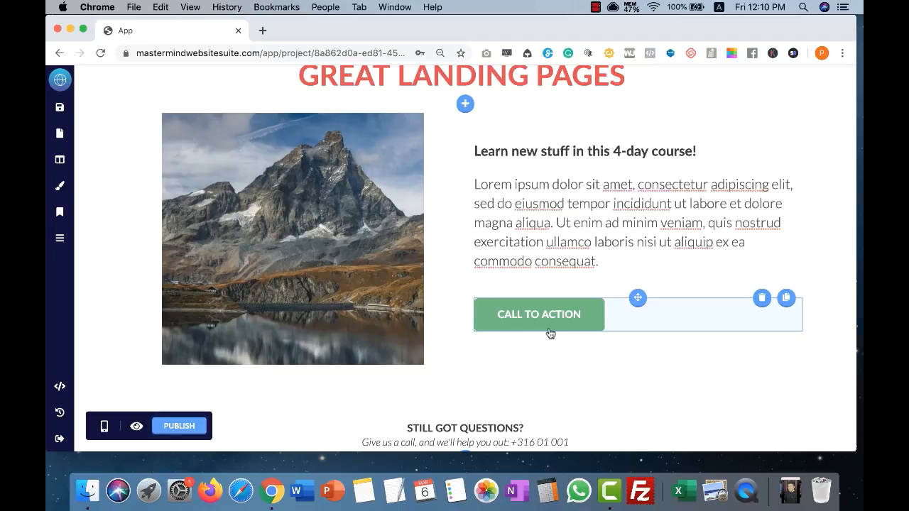
pyautogui.click(622, 319)
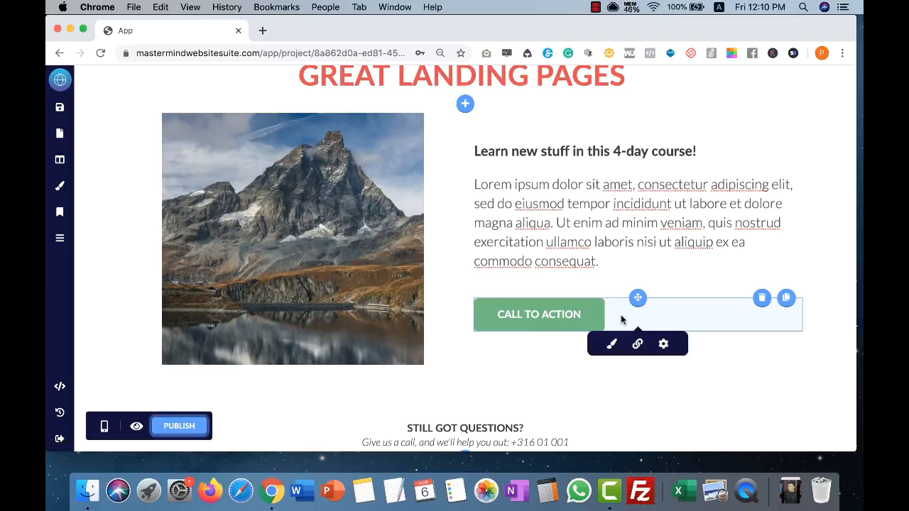
pyautogui.click(612, 346)
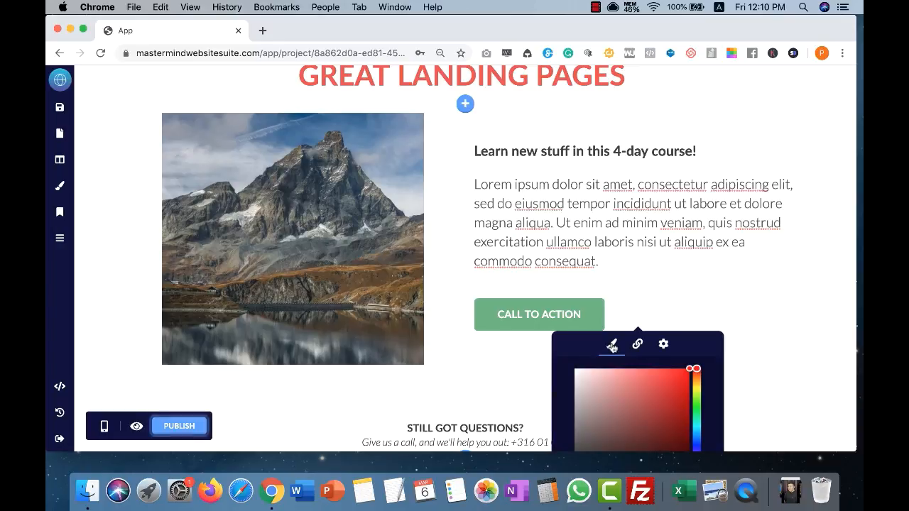
pyautogui.scroll(-3, 733, 316)
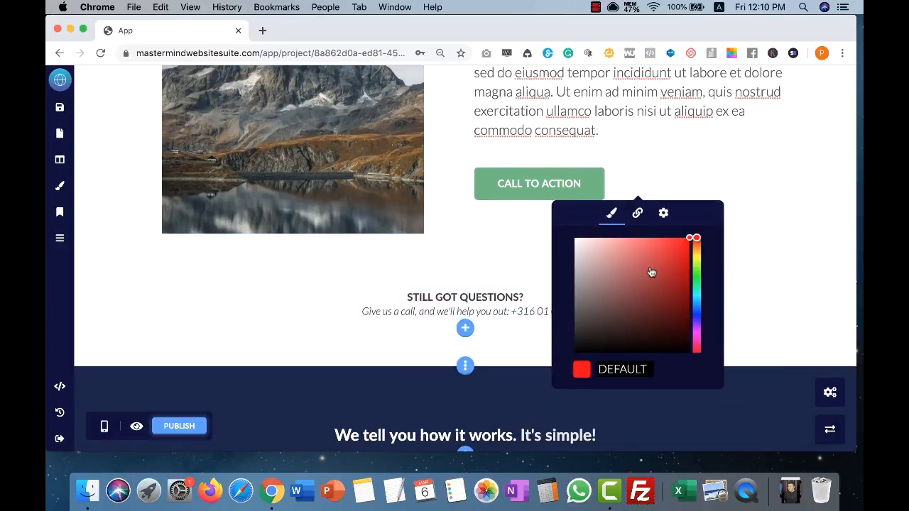
pyautogui.click(697, 299)
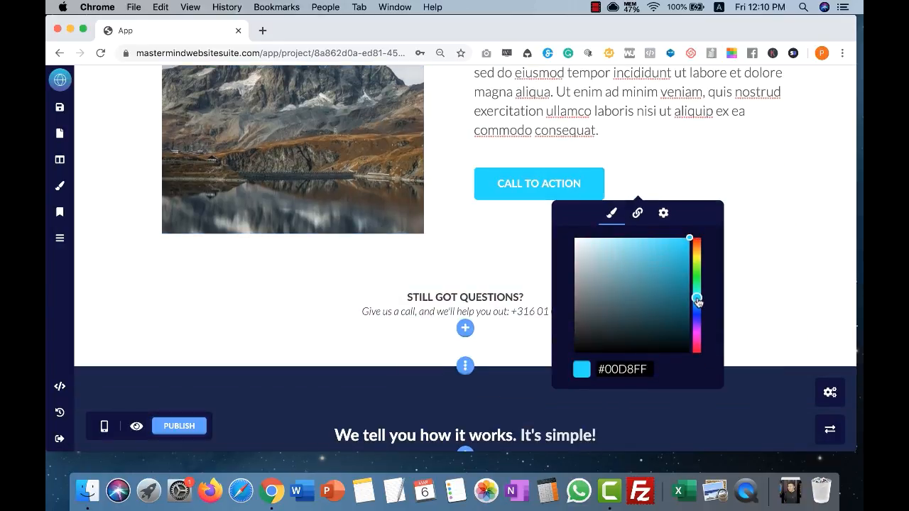
pyautogui.moveTo(698, 301)
pyautogui.mouseDown()
pyautogui.moveTo(697, 317)
pyautogui.moveTo(697, 304)
pyautogui.mouseUp()
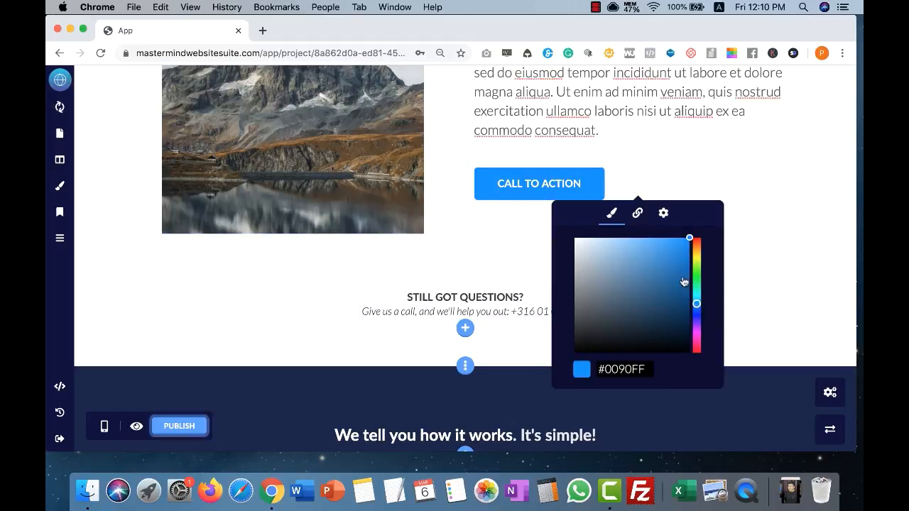
# Set the Call to Action button's size to Large and its width to Full
pyautogui.scroll(-2, 681, 280)
pyautogui.click(664, 157)
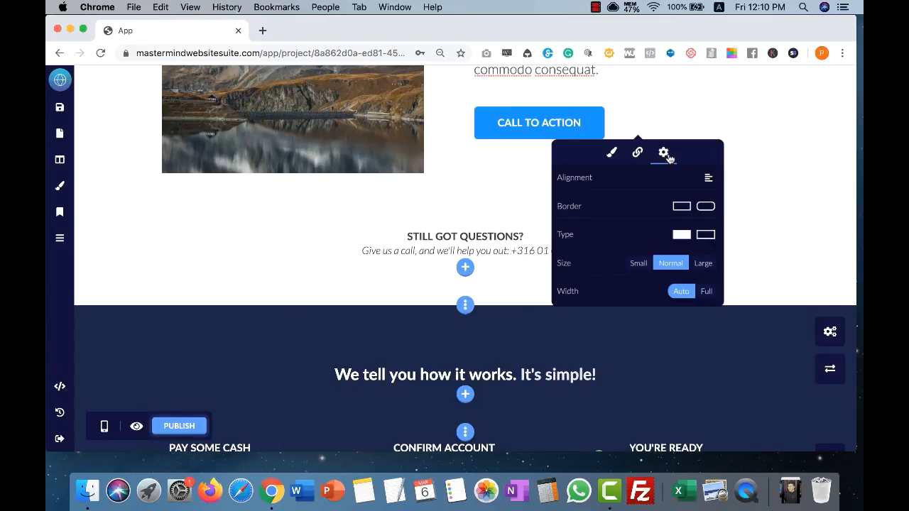
pyautogui.click(704, 263)
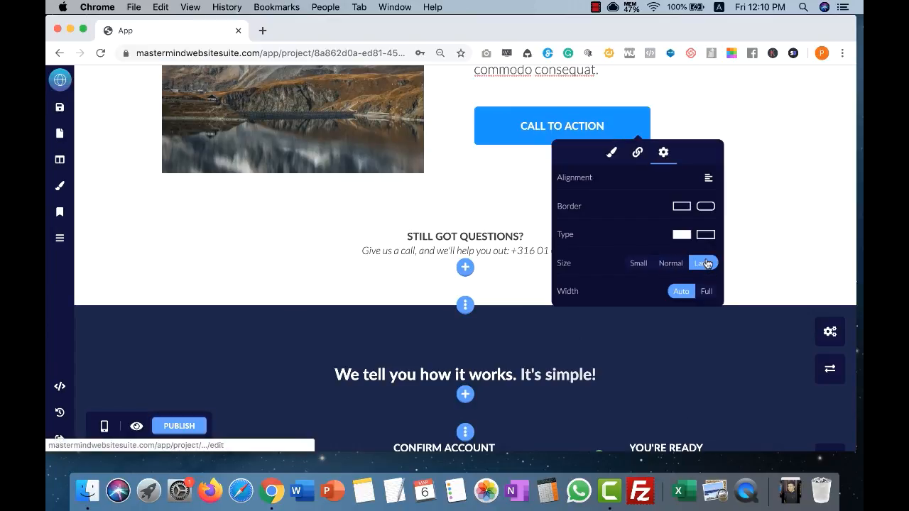
pyautogui.click(706, 291)
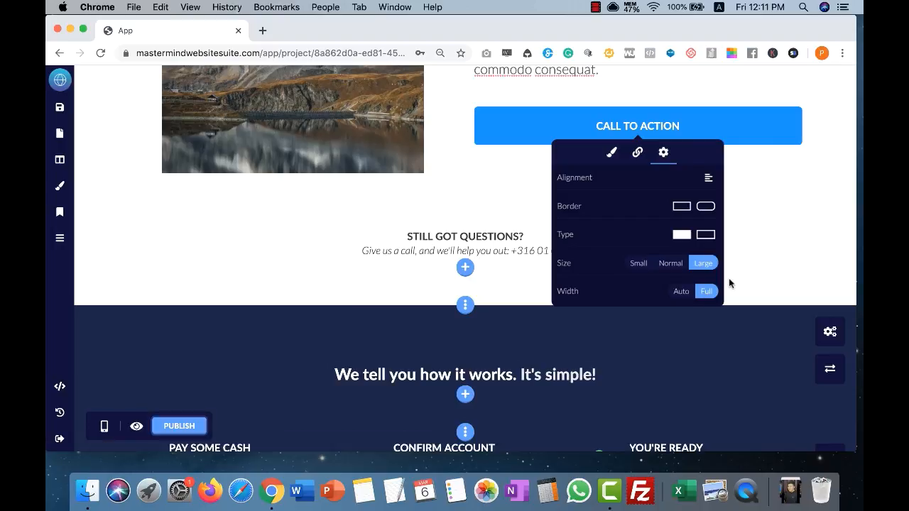
# Save the landing page project
pyautogui.scroll(3, 728, 284)
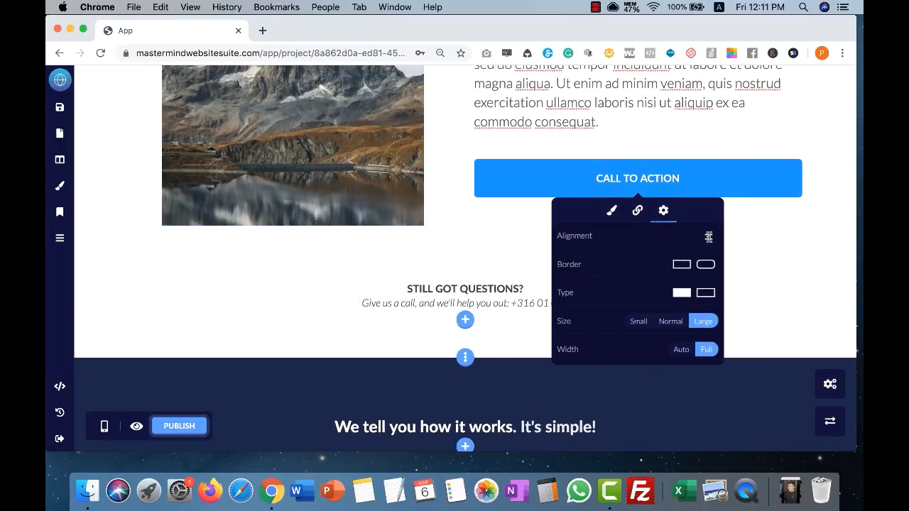
pyautogui.scroll(5, 702, 192)
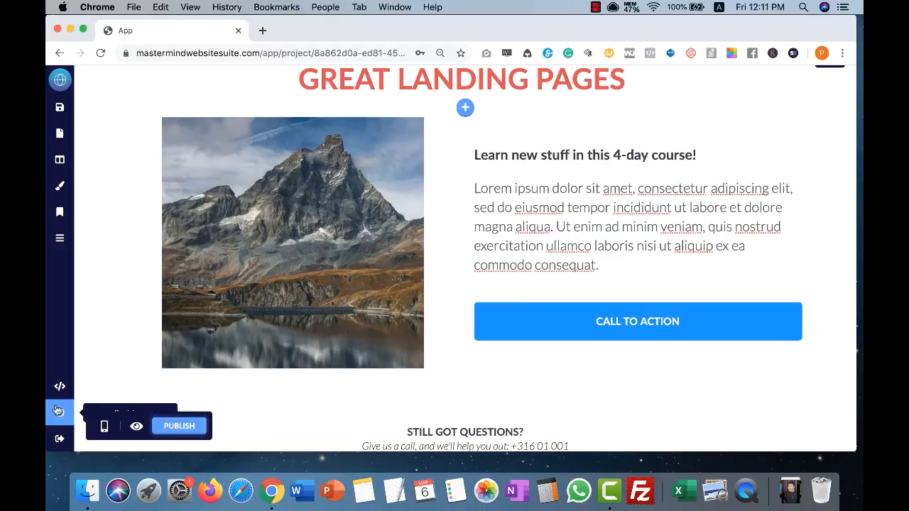
pyautogui.click(60, 109)
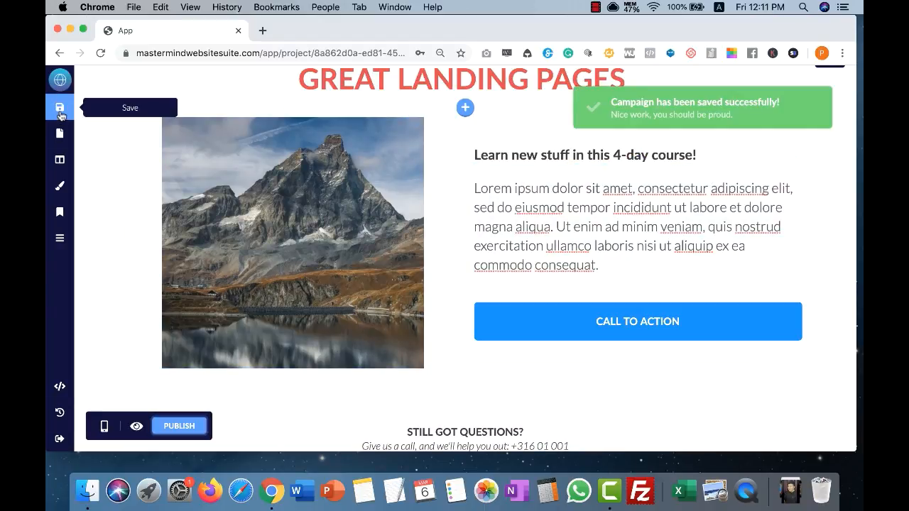
# Preview the page in desktop view, test the sign-up popup from the Call to Action button, and return to the editor
pyautogui.click(58, 414)
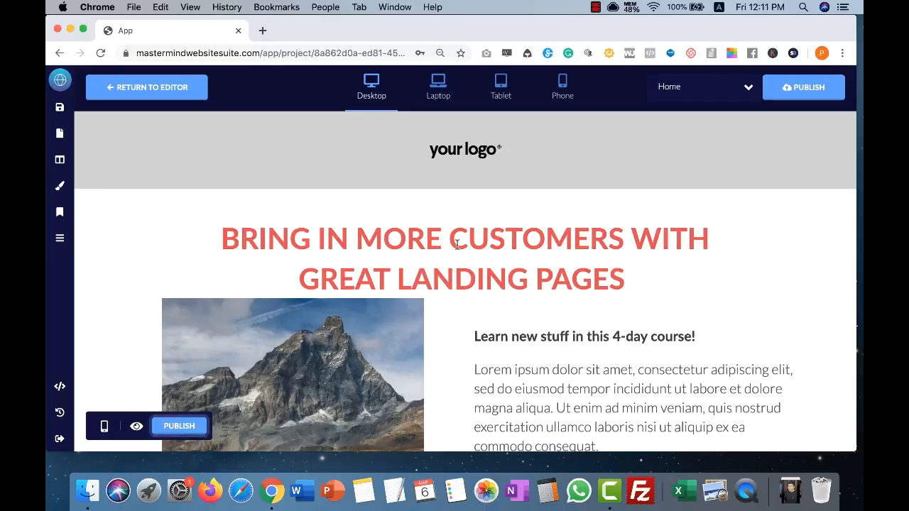
pyautogui.scroll(-5, 607, 227)
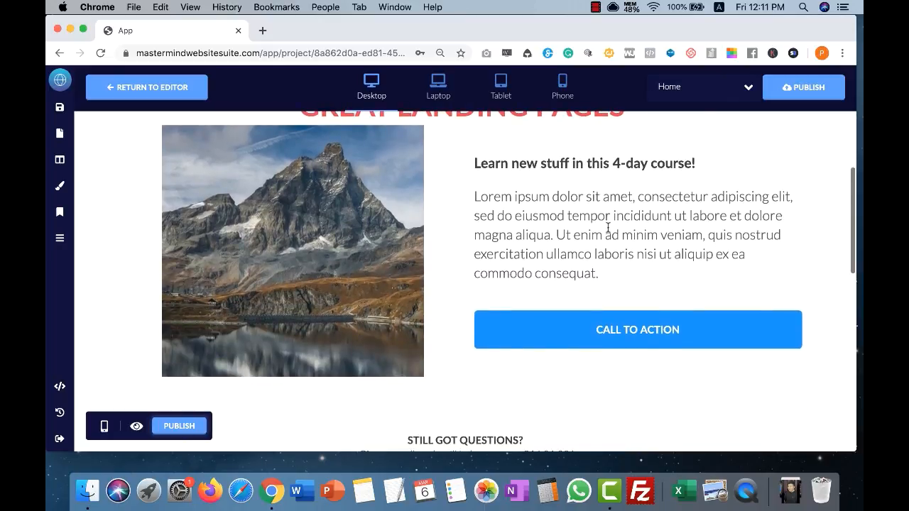
pyautogui.scroll(-1, 607, 226)
pyautogui.click(637, 281)
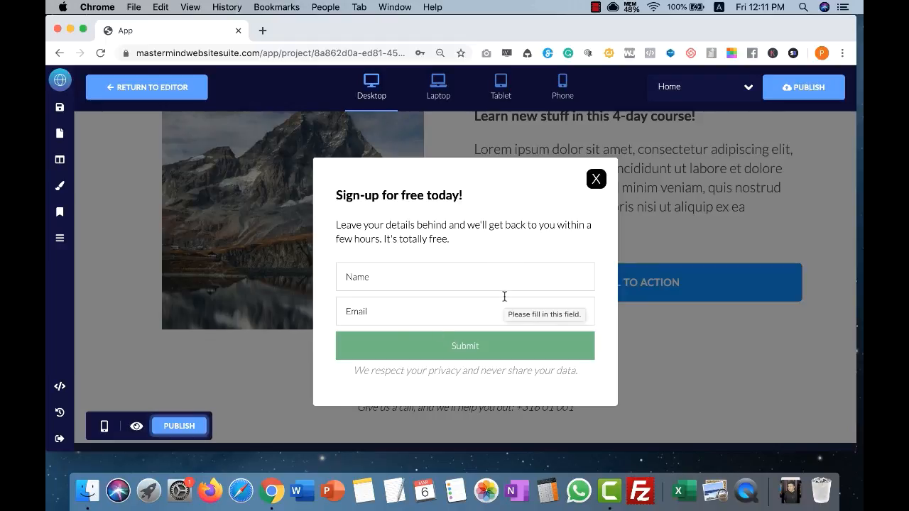
pyautogui.click(596, 179)
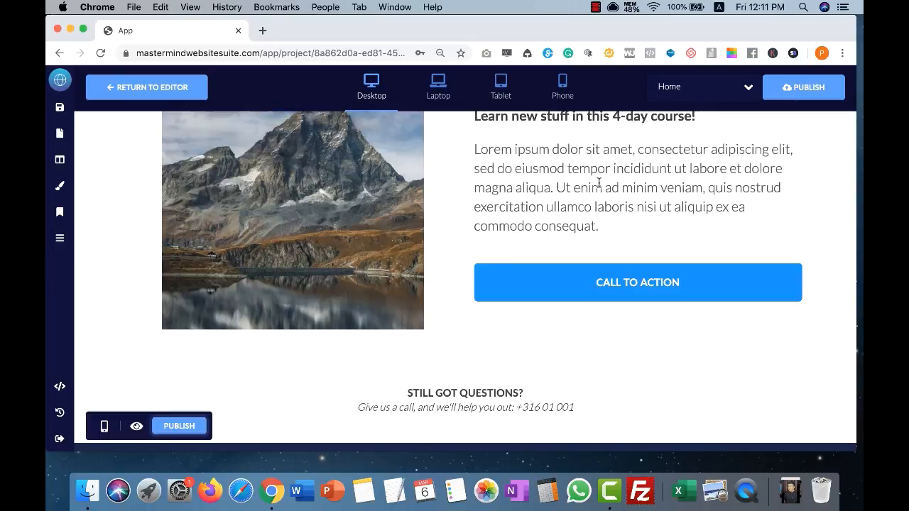
pyautogui.scroll(3, 672, 314)
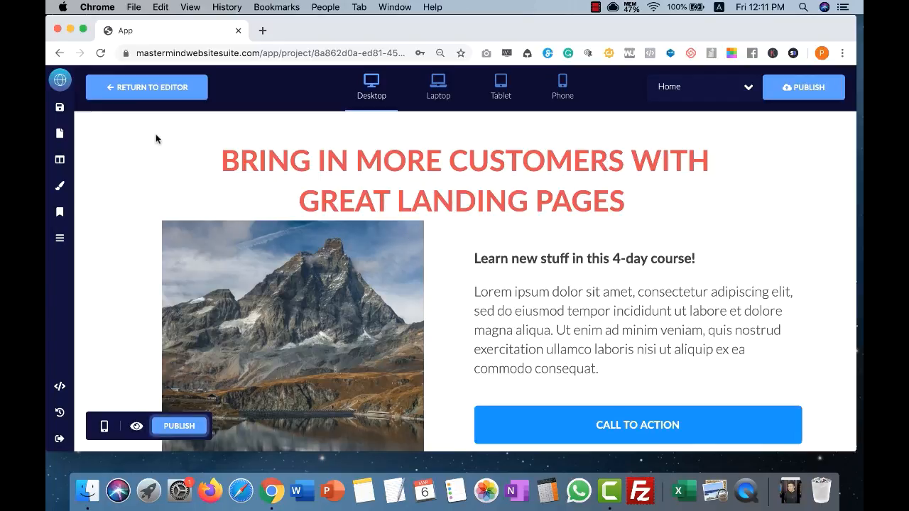
pyautogui.click(141, 95)
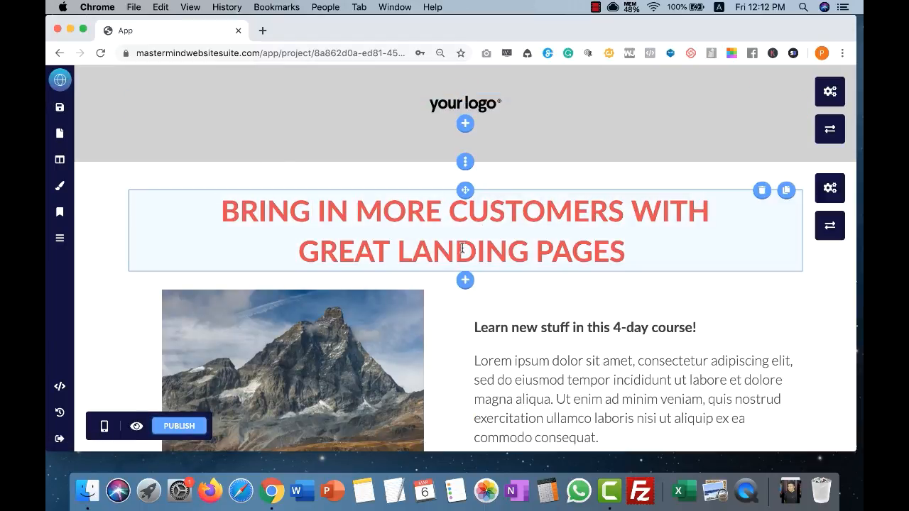
# Add a Spacer element between the main headline and the mountain image row
pyautogui.click(466, 280)
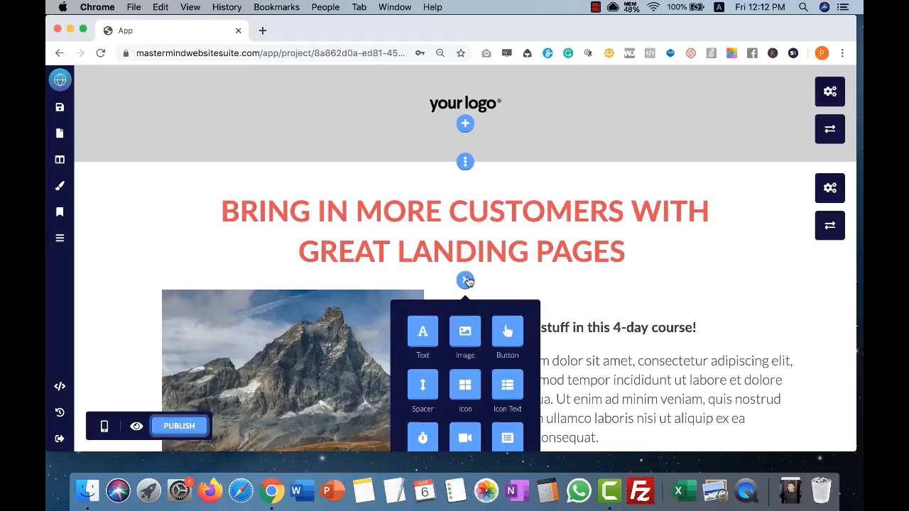
pyautogui.scroll(-3, 603, 284)
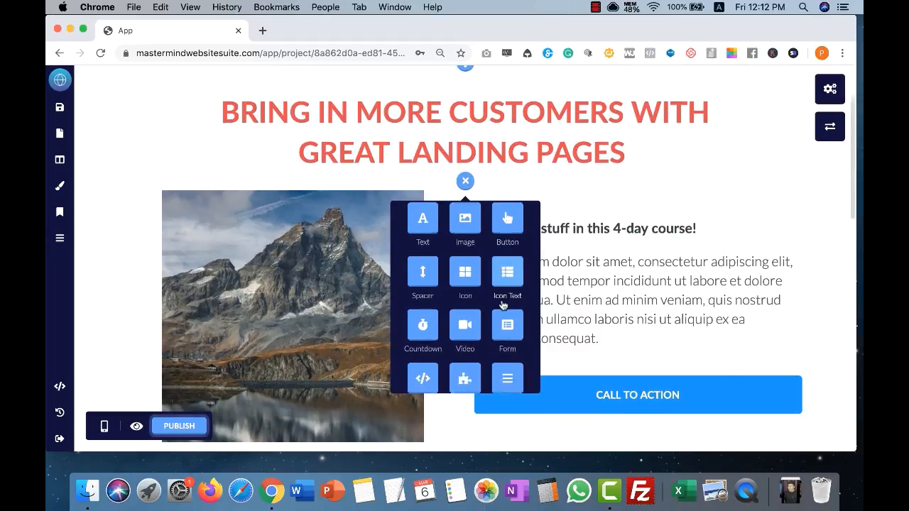
pyautogui.scroll(-3, 503, 300)
pyautogui.scroll(3, 500, 298)
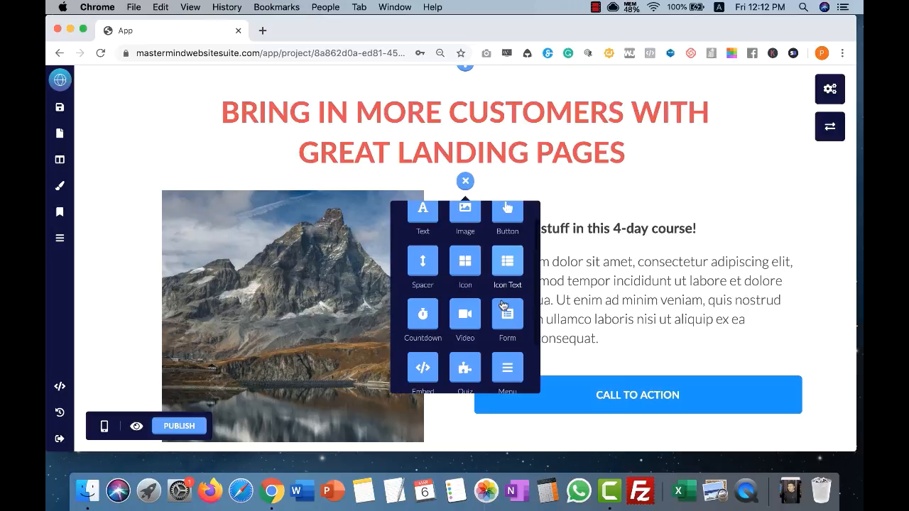
pyautogui.click(427, 259)
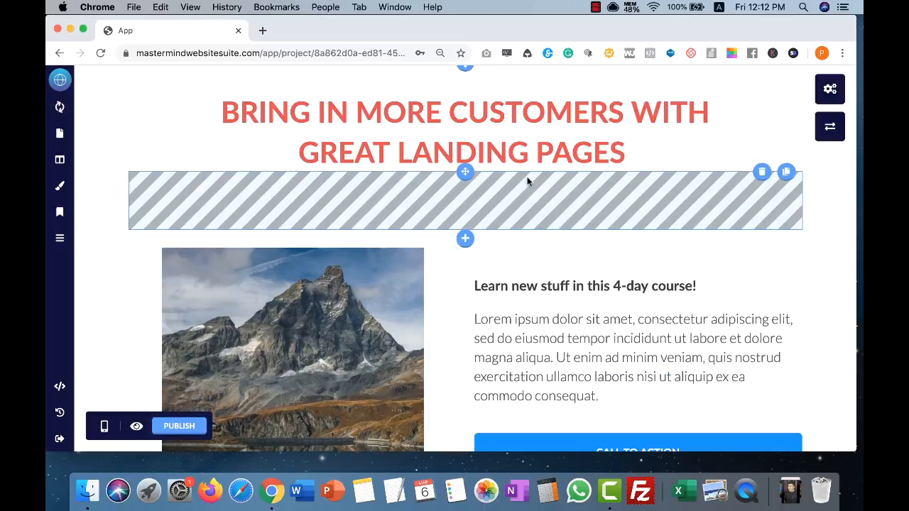
# Reduce the size of the spacer below the main headline to about a third of its full height
pyautogui.click(464, 243)
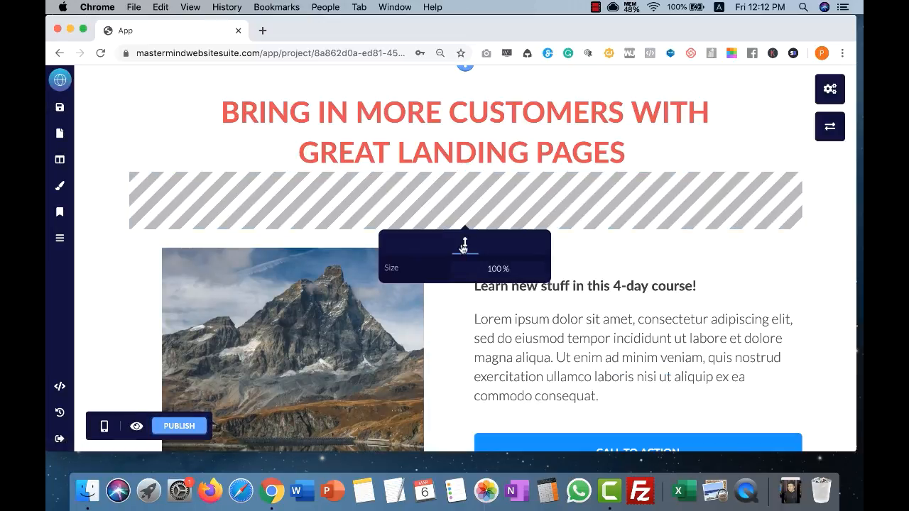
pyautogui.click(497, 273)
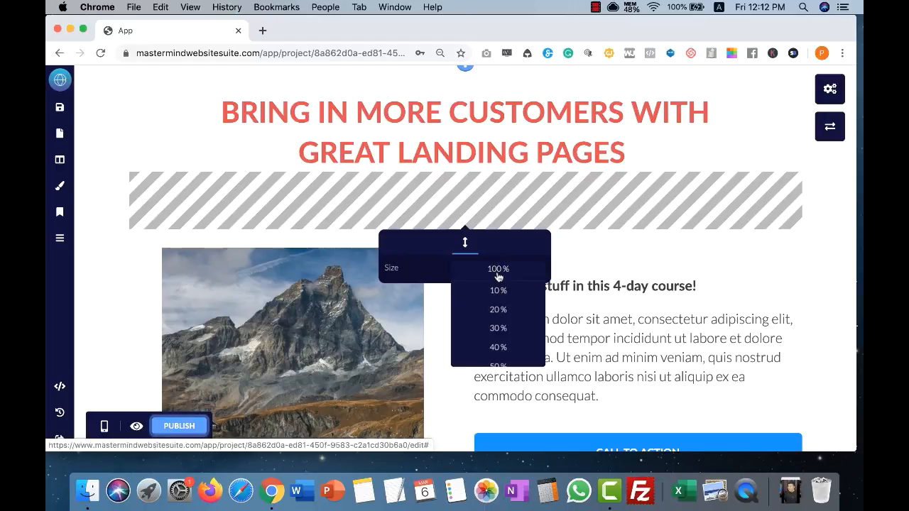
pyautogui.scroll(-3, 499, 284)
pyautogui.scroll(1, 505, 299)
pyautogui.click(510, 297)
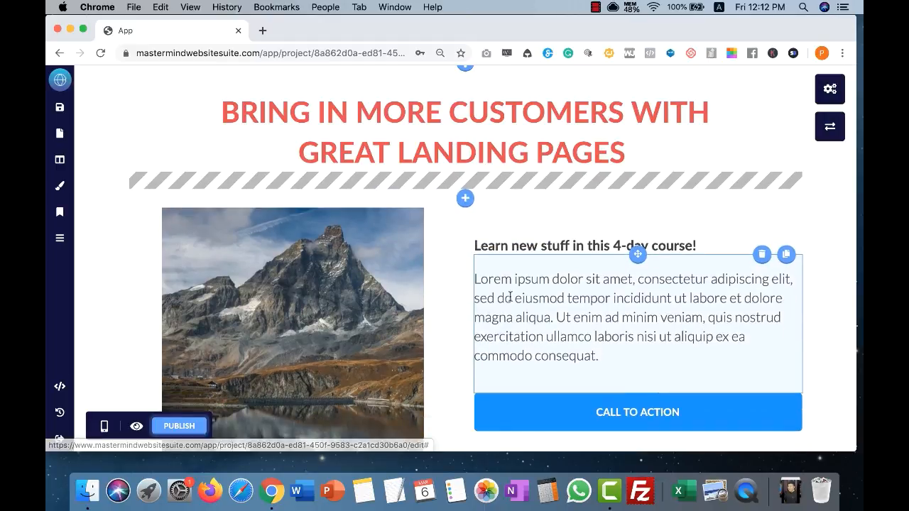
# Preview the landing page in desktop view and check the headline spacing, image and Call to Action area
pyautogui.click(109, 426)
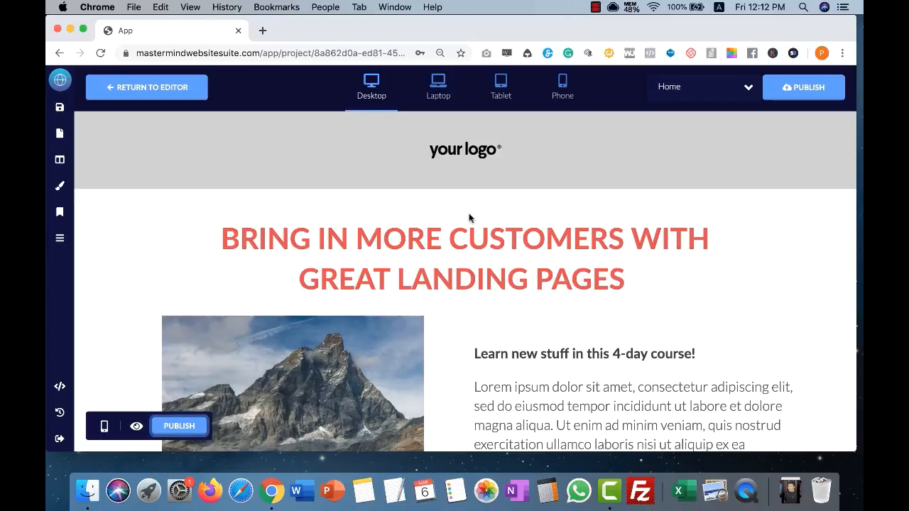
pyautogui.scroll(-3, 506, 304)
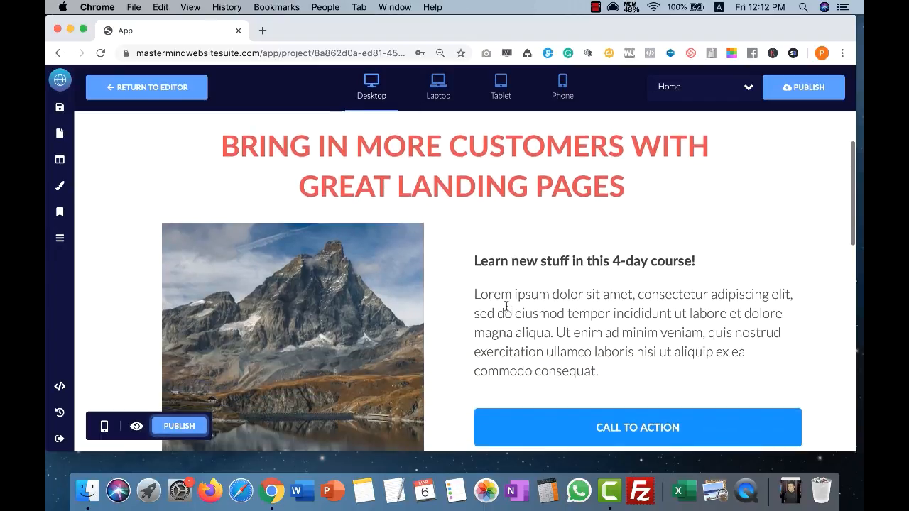
pyautogui.scroll(-4, 506, 306)
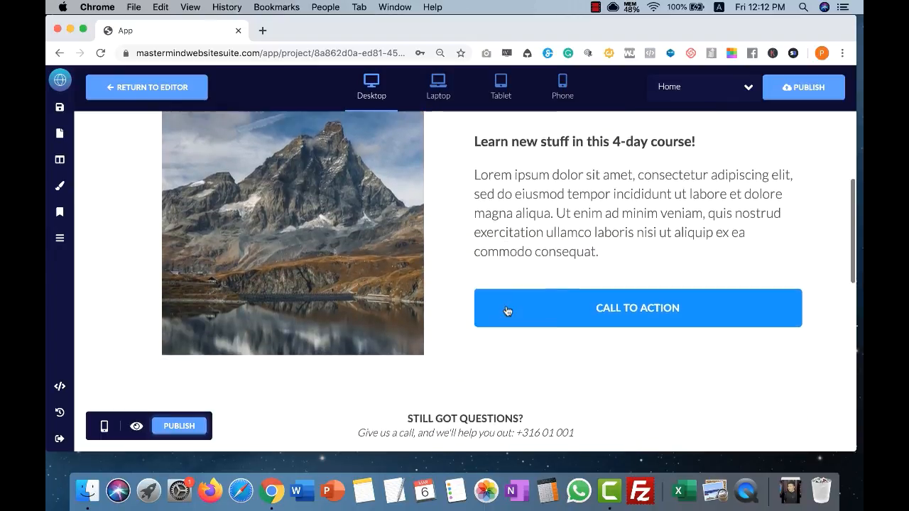
pyautogui.scroll(7, 507, 310)
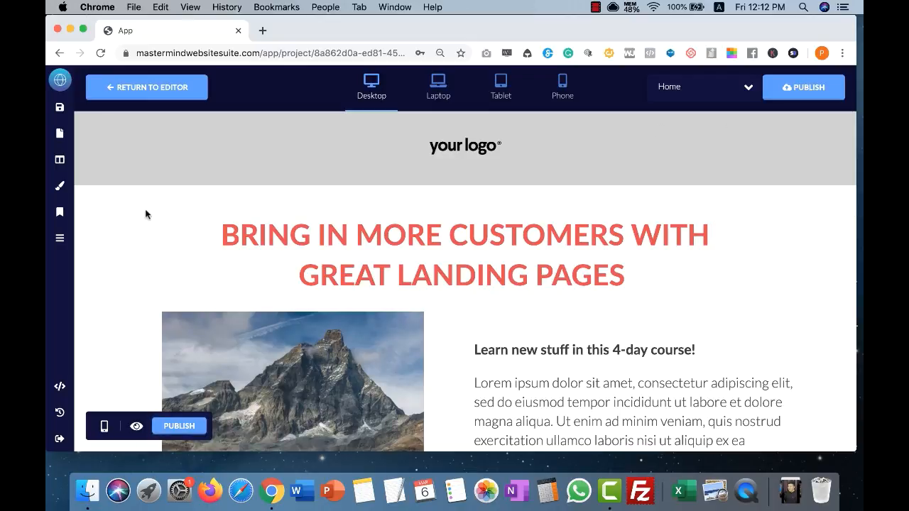
# Return to the editor and delete the "Still got questions?" text block below the mountain image row
pyautogui.click(138, 88)
pyautogui.scroll(-10, 396, 204)
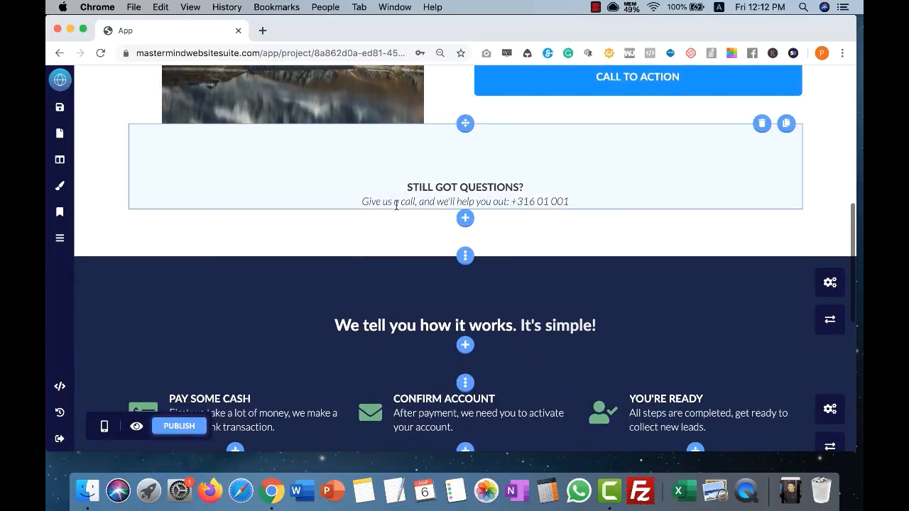
pyautogui.click(761, 124)
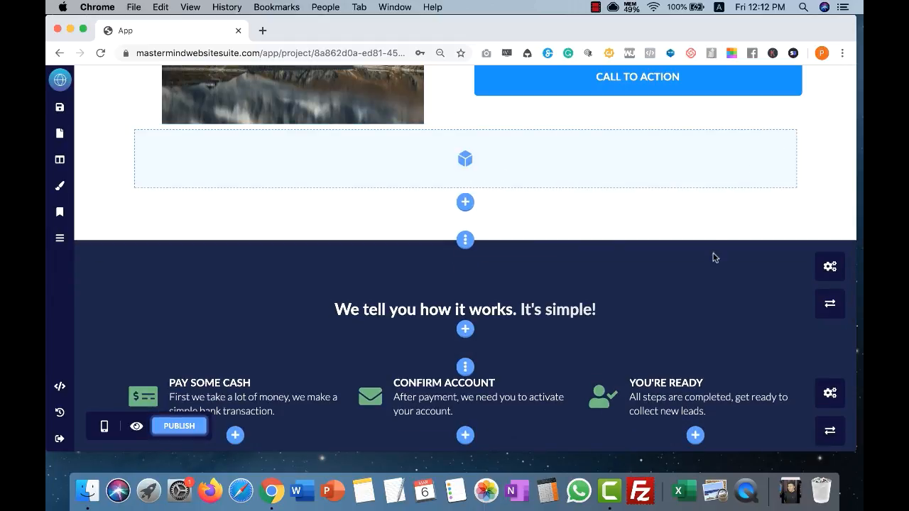
# Examine the background, padding and cover color settings of the "We tell you how it works" section
pyautogui.scroll(-2, 711, 281)
pyautogui.scroll(-1, 709, 276)
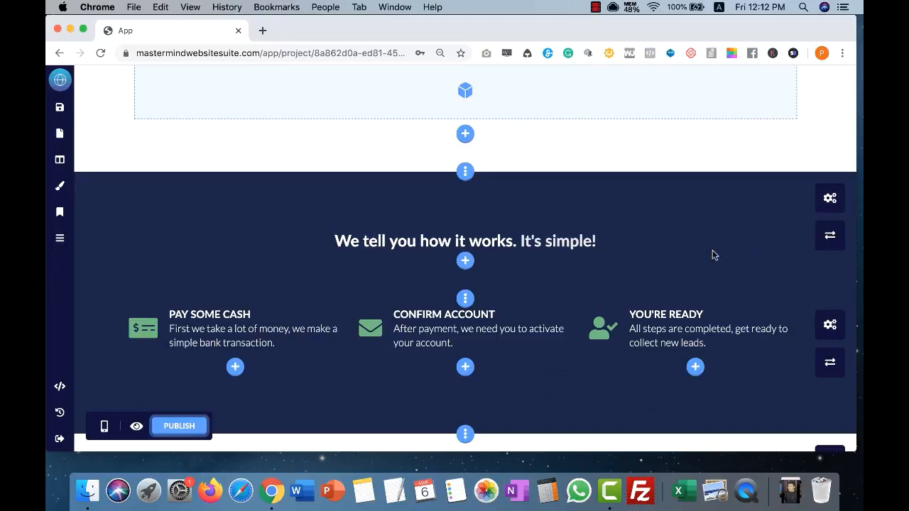
pyautogui.click(828, 200)
pyautogui.scroll(-5, 781, 238)
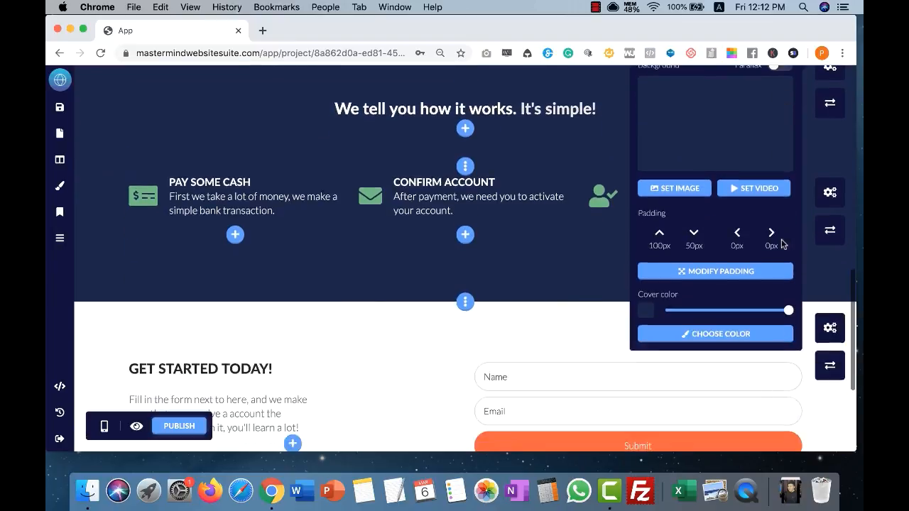
pyautogui.scroll(8, 582, 284)
pyautogui.scroll(-2, 570, 284)
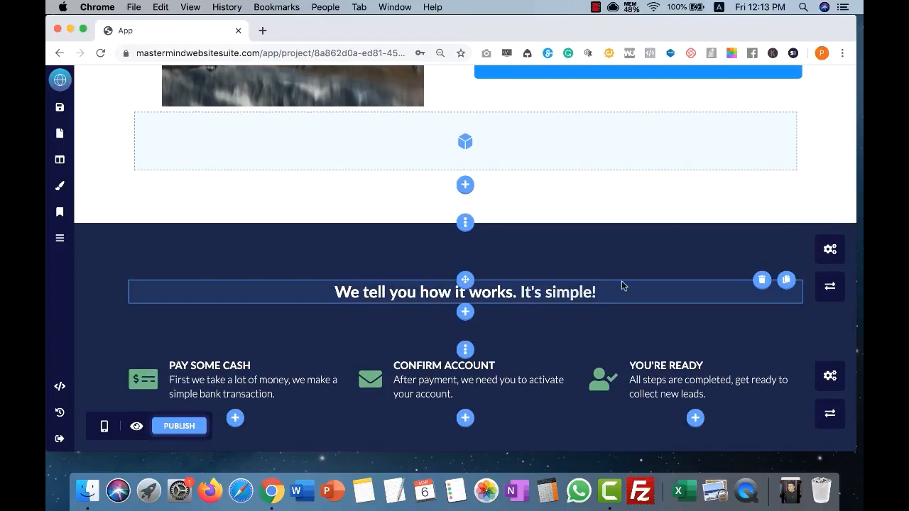
pyautogui.scroll(-2, 635, 294)
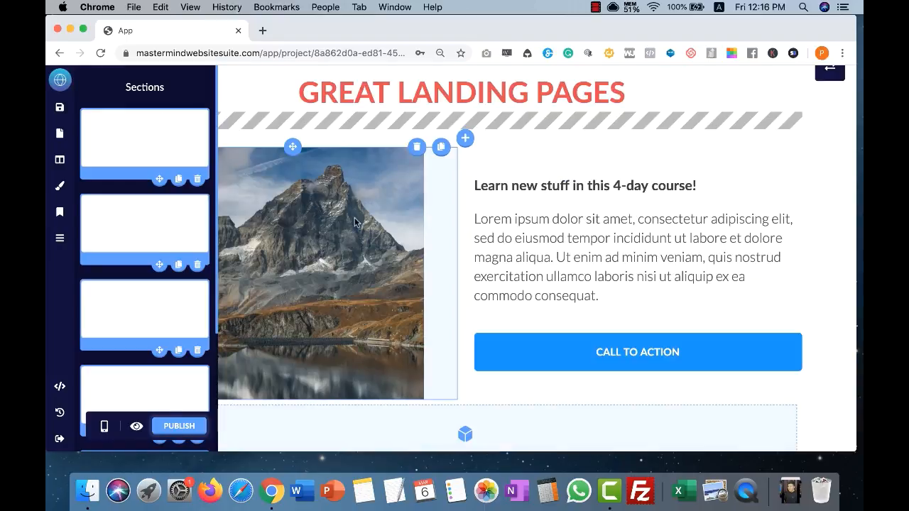
# Delete the empty two-column section above the footer and the three-column section with the payment and account steps
pyautogui.scroll(-3, 369, 225)
pyautogui.scroll(-6, 372, 226)
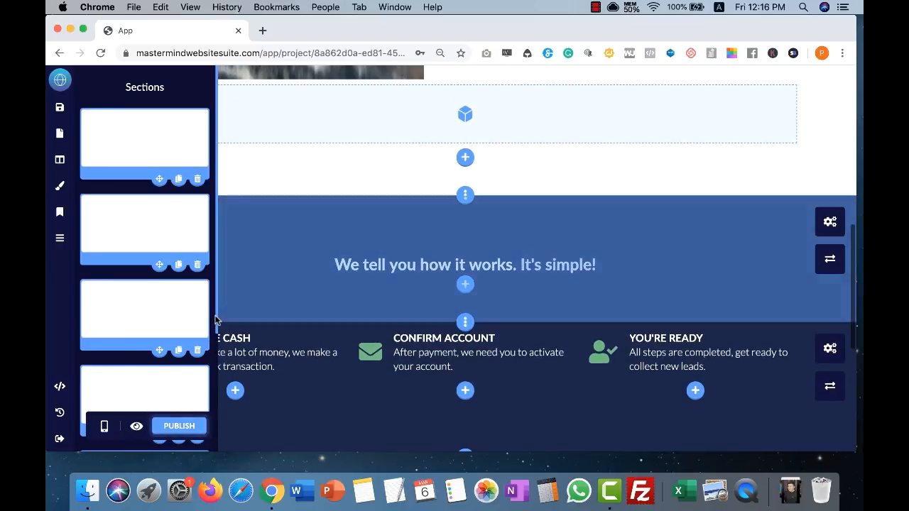
pyautogui.moveTo(217, 321); pyautogui.dragTo(217, 430)
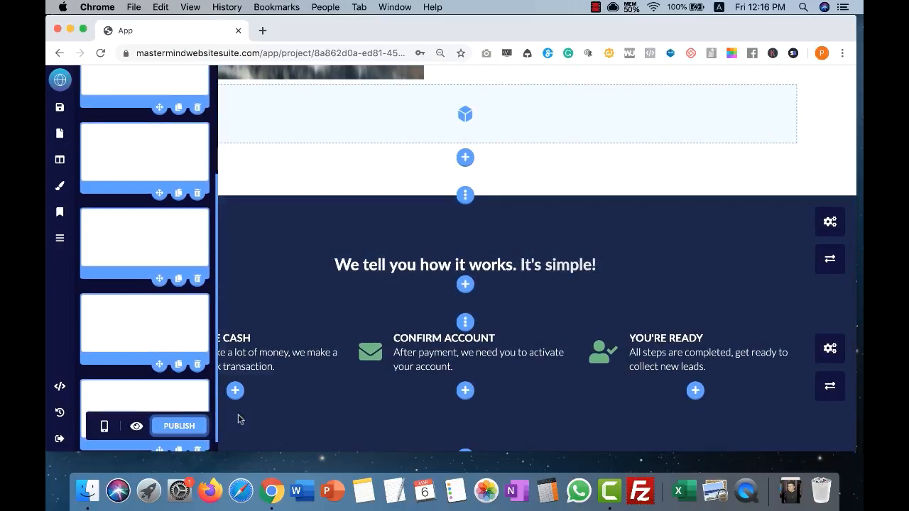
pyautogui.scroll(-3, 438, 309)
pyautogui.scroll(-1, 438, 310)
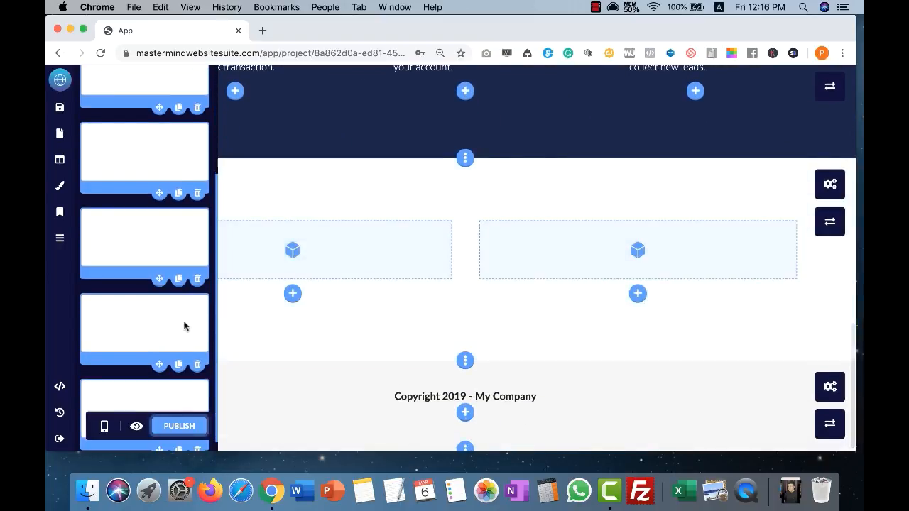
pyautogui.click(197, 365)
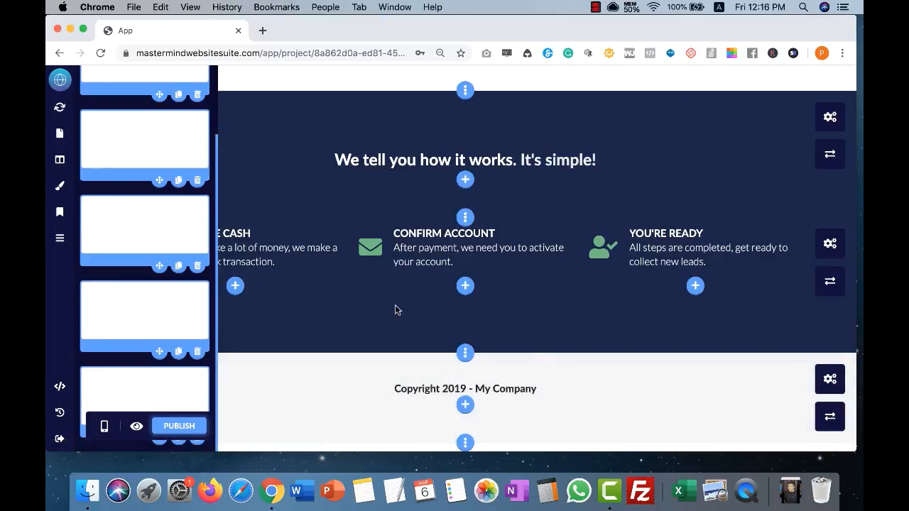
pyautogui.click(197, 353)
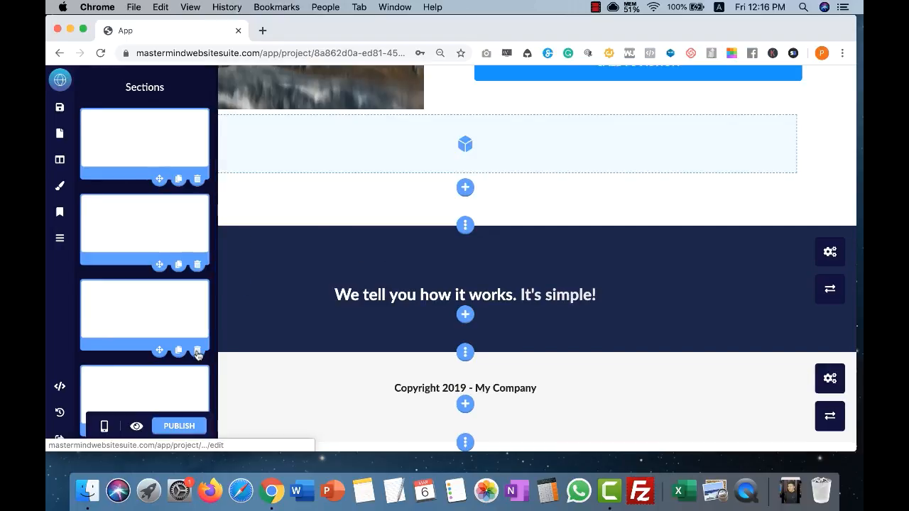
# Examine the fonts and the available general colors in the page's appearance settings
pyautogui.scroll(1, 609, 263)
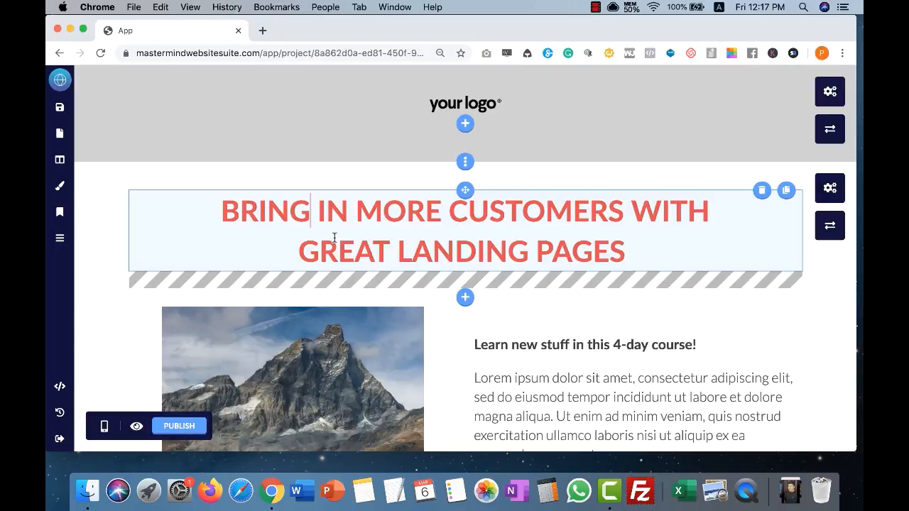
pyautogui.click(62, 188)
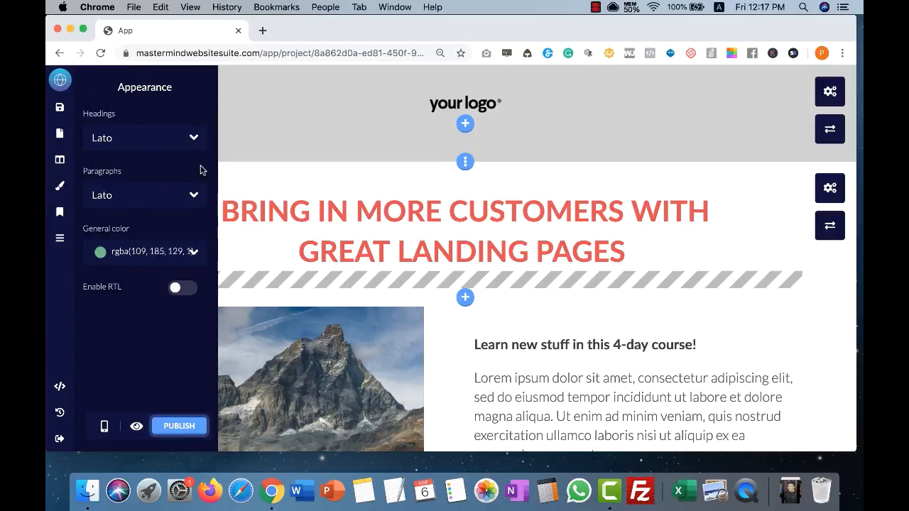
pyautogui.click(176, 254)
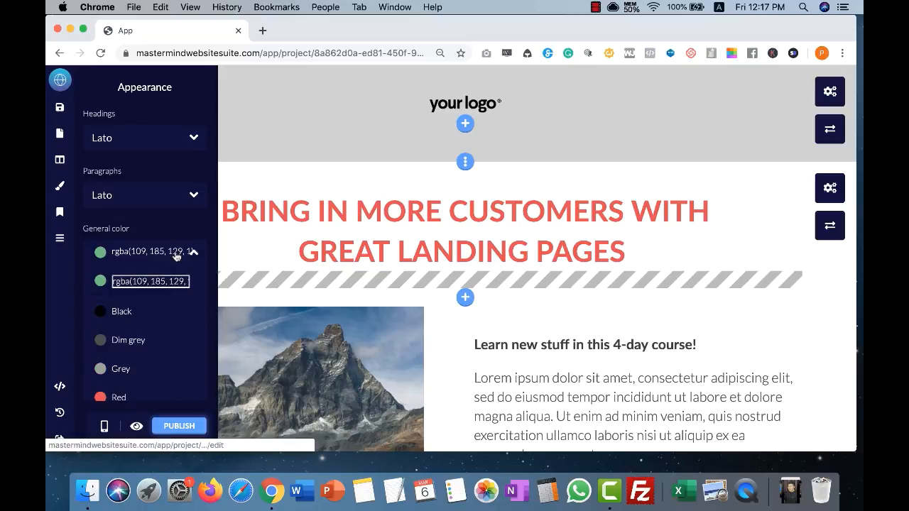
pyautogui.scroll(-5, 182, 326)
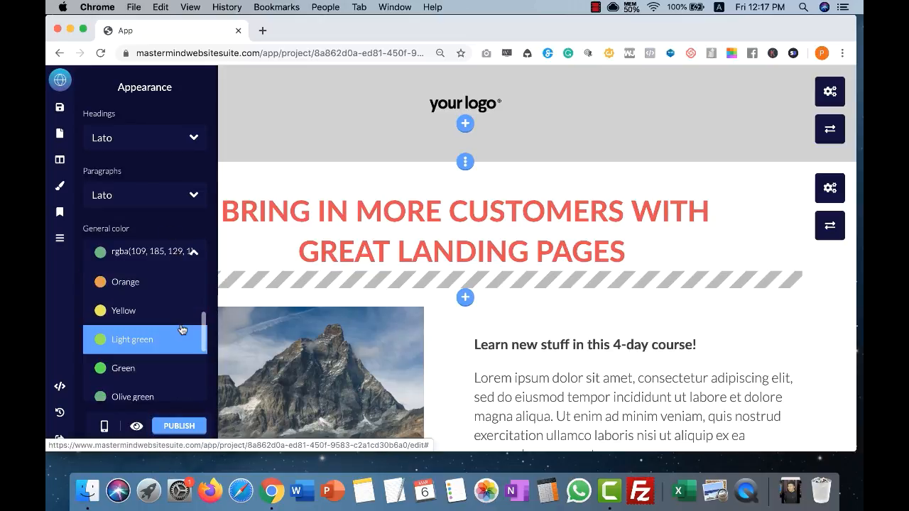
pyautogui.scroll(-4, 182, 328)
pyautogui.scroll(8, 182, 329)
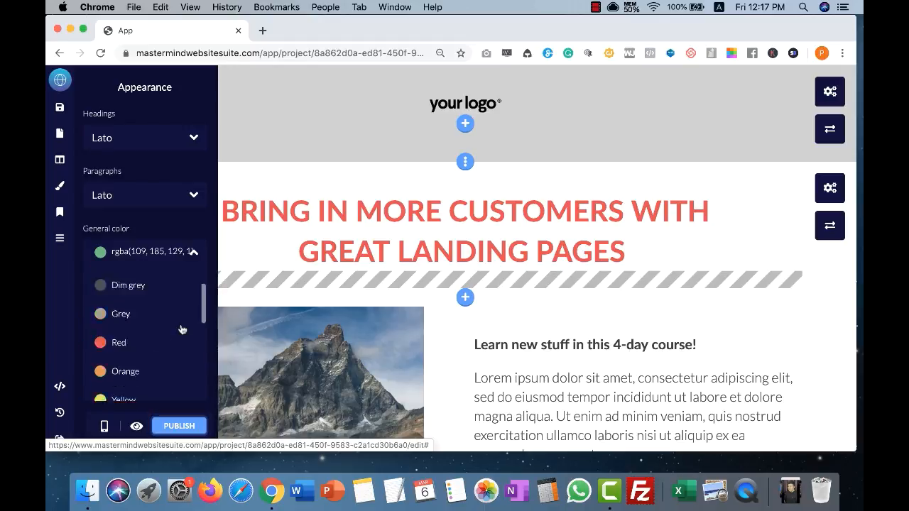
pyautogui.scroll(3, 182, 328)
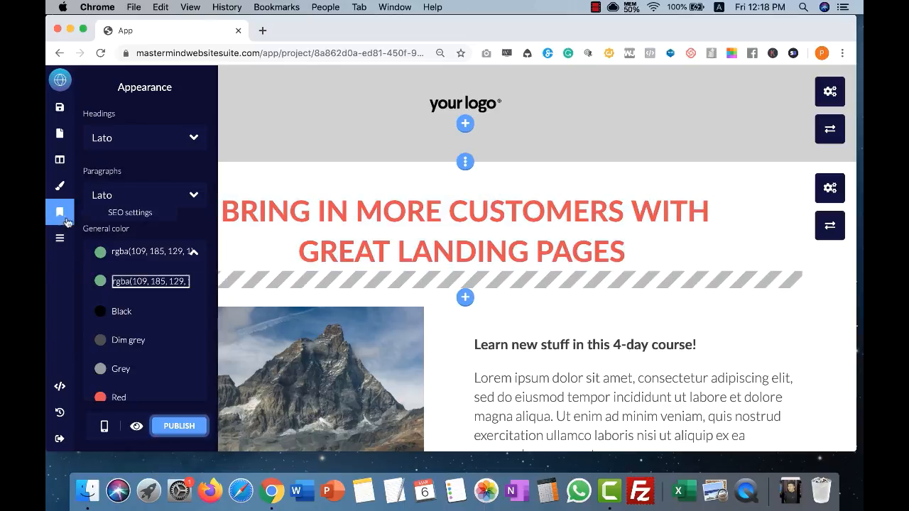
pyautogui.click(64, 187)
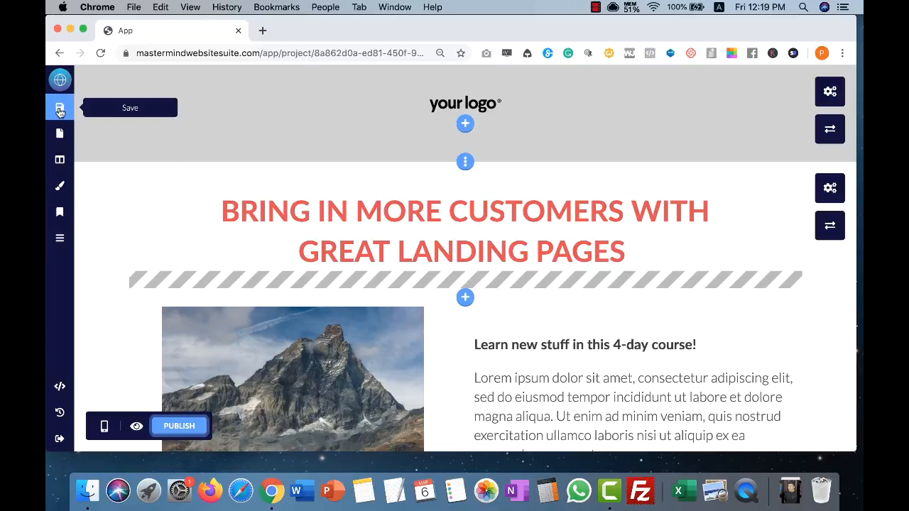
# Exit the editor and delete the Walkthrough project, confirming the deletion with the word "delete"
pyautogui.scroll(-3, 139, 359)
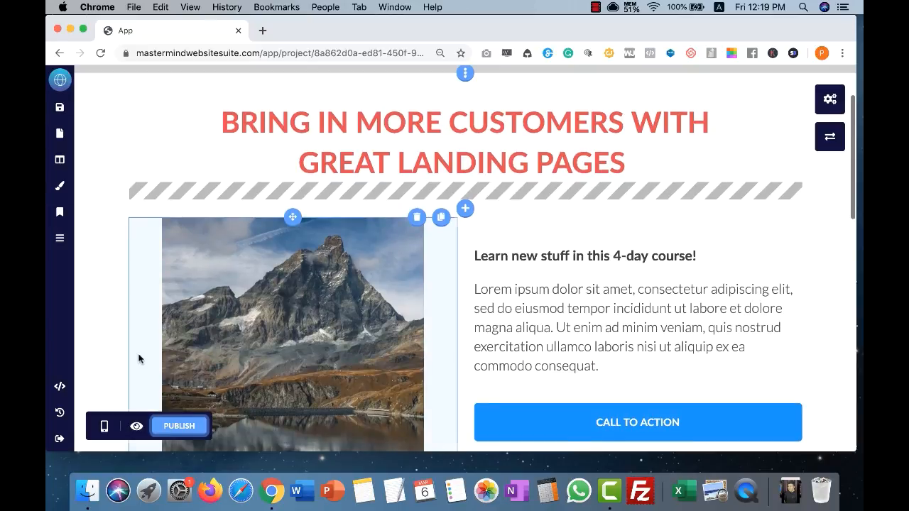
pyautogui.click(61, 438)
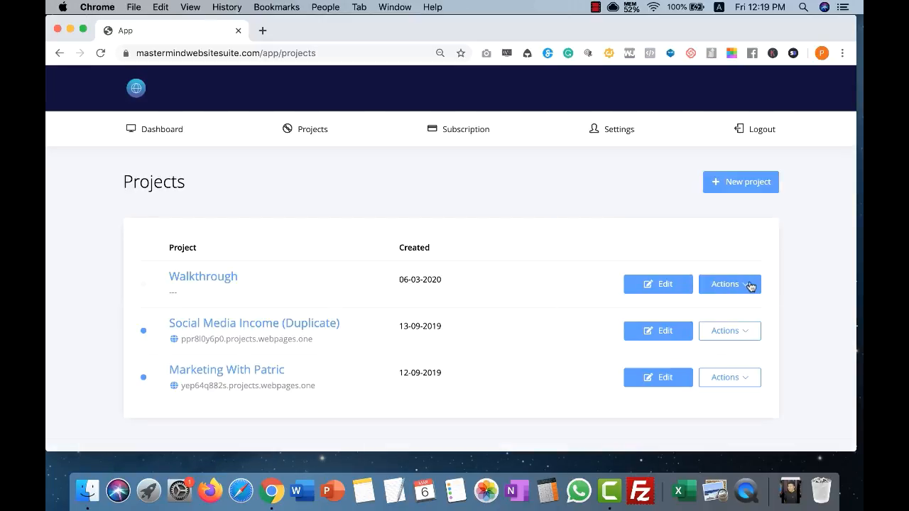
pyautogui.click(749, 286)
pyautogui.click(750, 366)
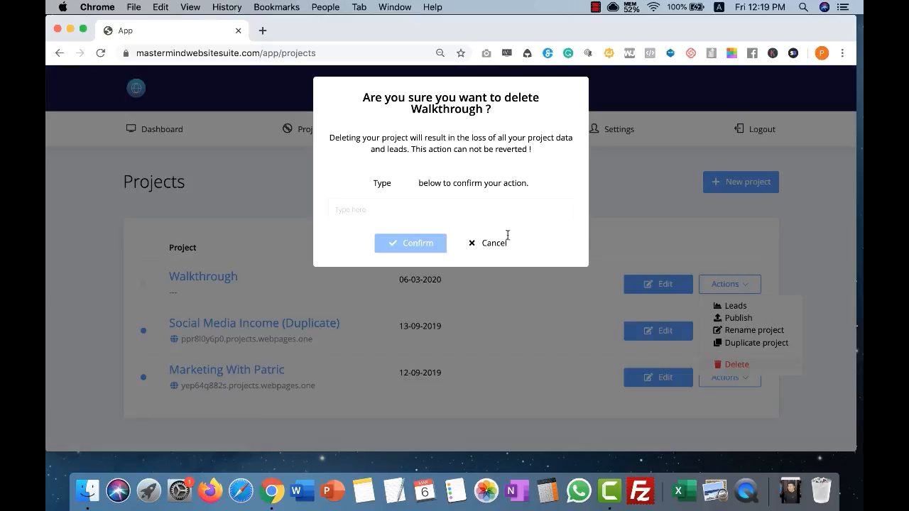
pyautogui.click(397, 212)
pyautogui.write('de')
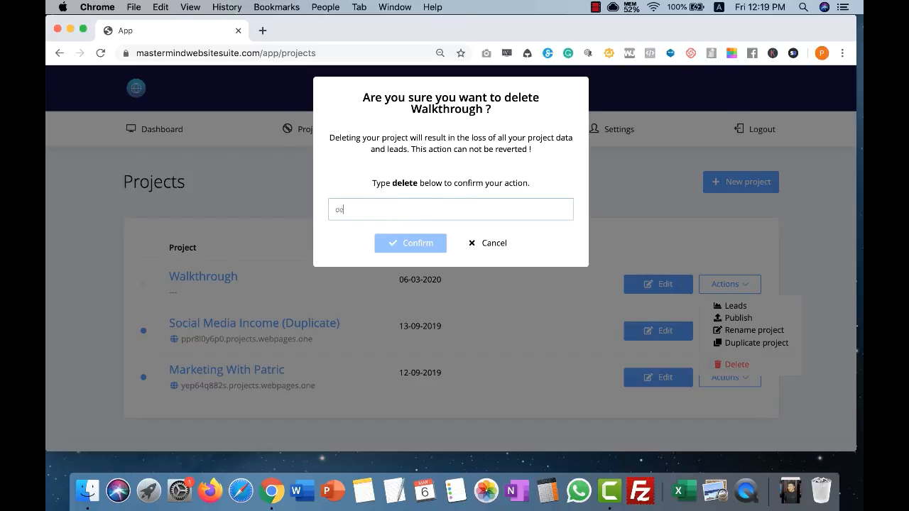
pyautogui.write('lete')
pyautogui.click(404, 245)
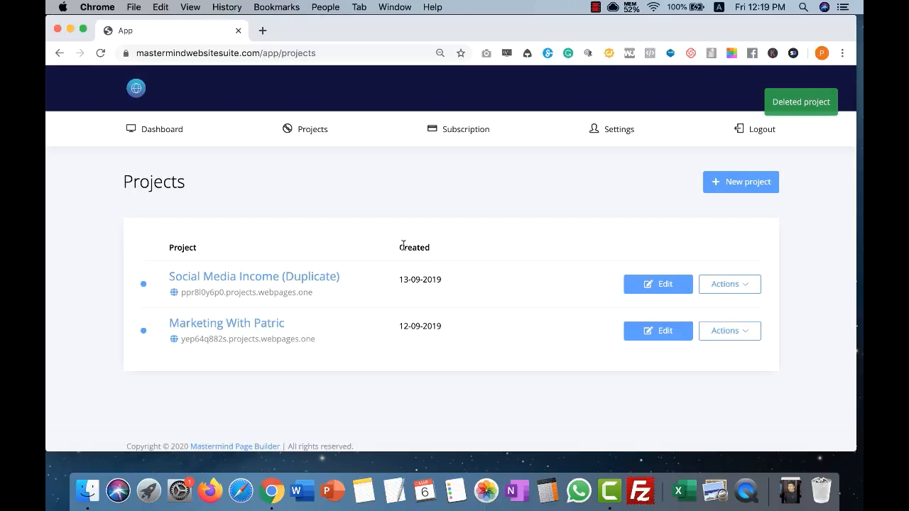
# Create a new project from the Blank page template and name it "Walkthrough 2"
pyautogui.click(741, 182)
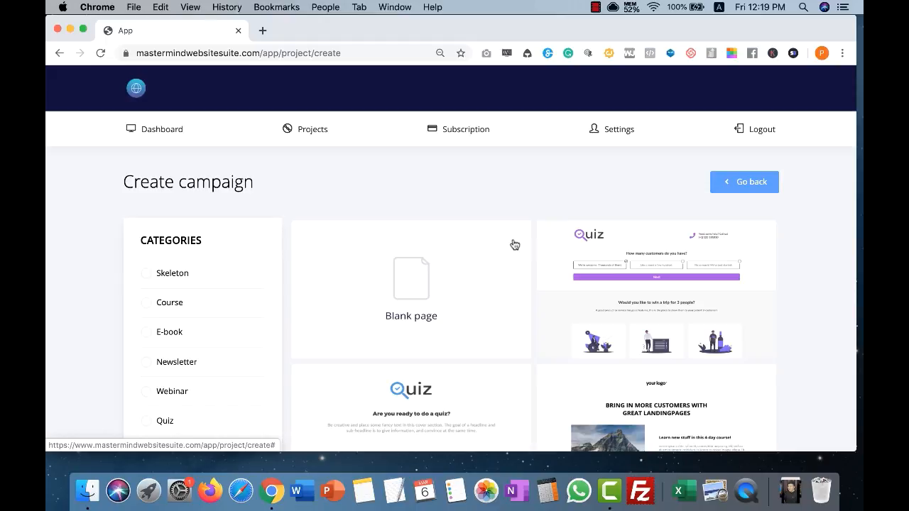
pyautogui.click(395, 295)
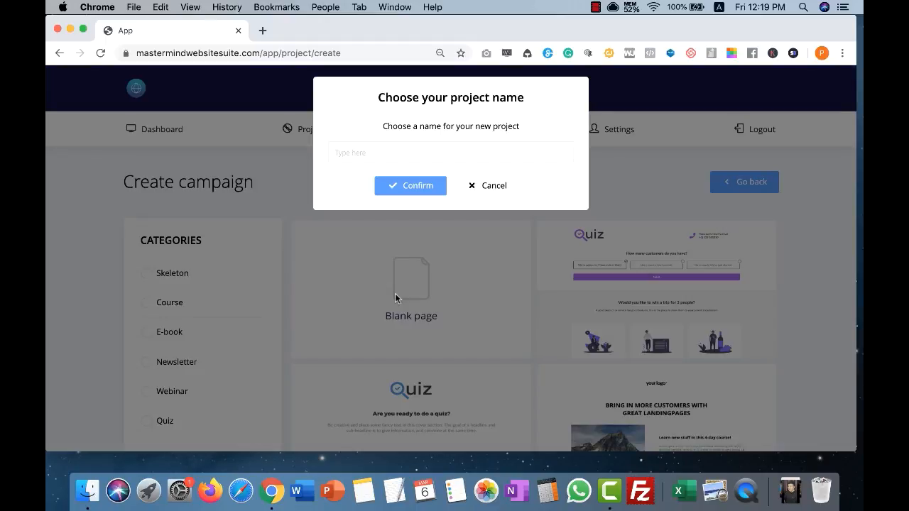
pyautogui.click(427, 147)
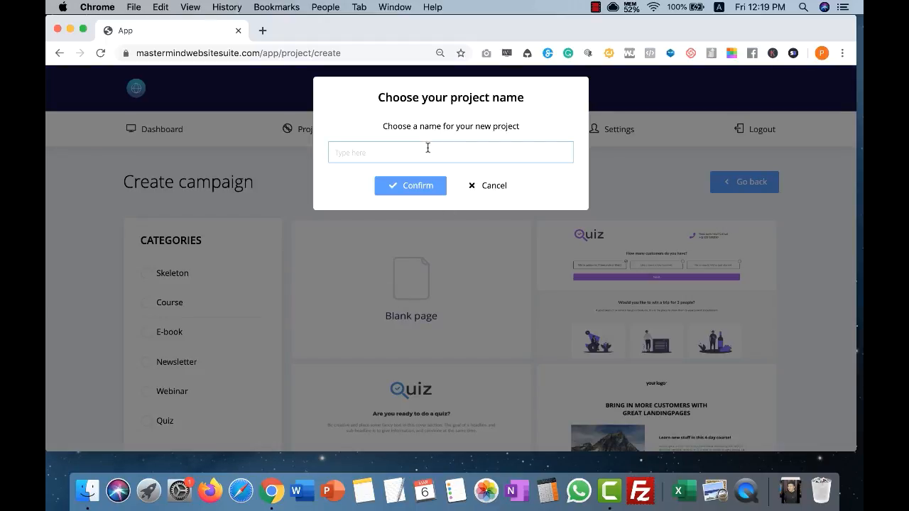
pyautogui.write('Walkthrough 2')
pyautogui.click(426, 184)
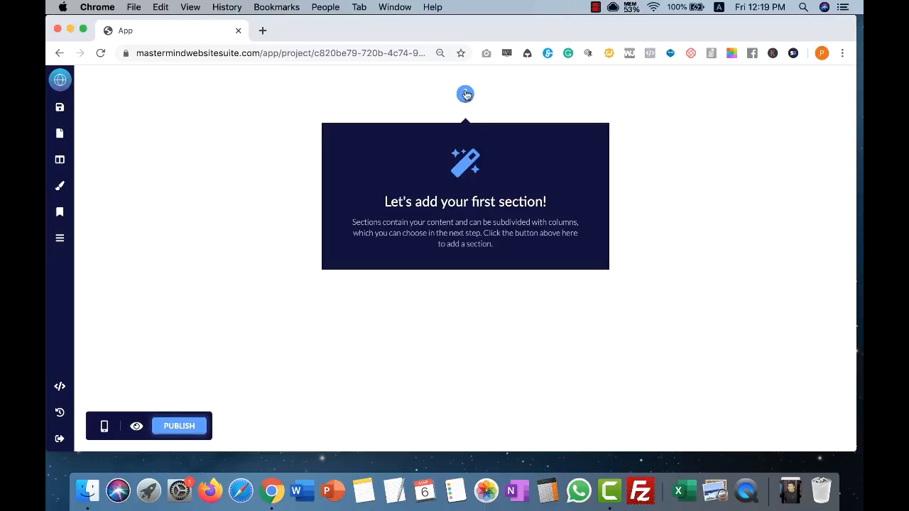
# Browse the header and cover templates in the section library and add the Cover 11 section to the blank page
pyautogui.click(466, 95)
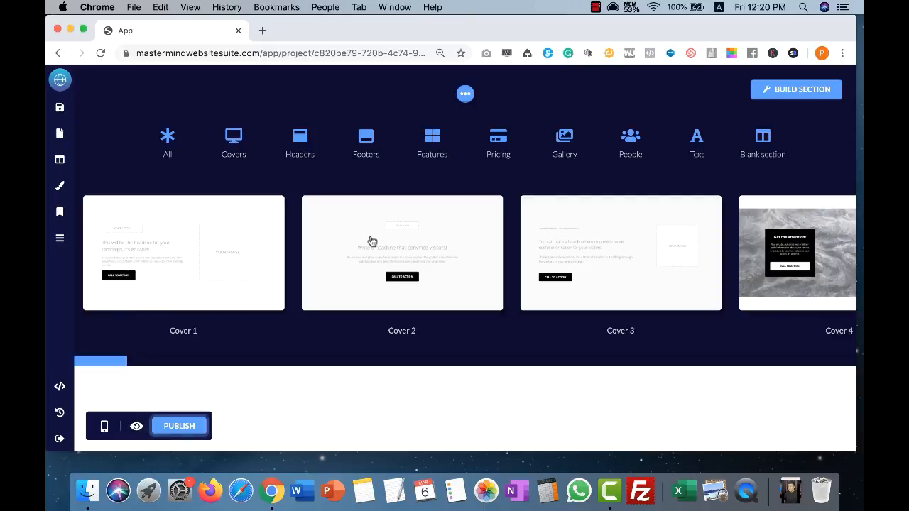
pyautogui.click(297, 147)
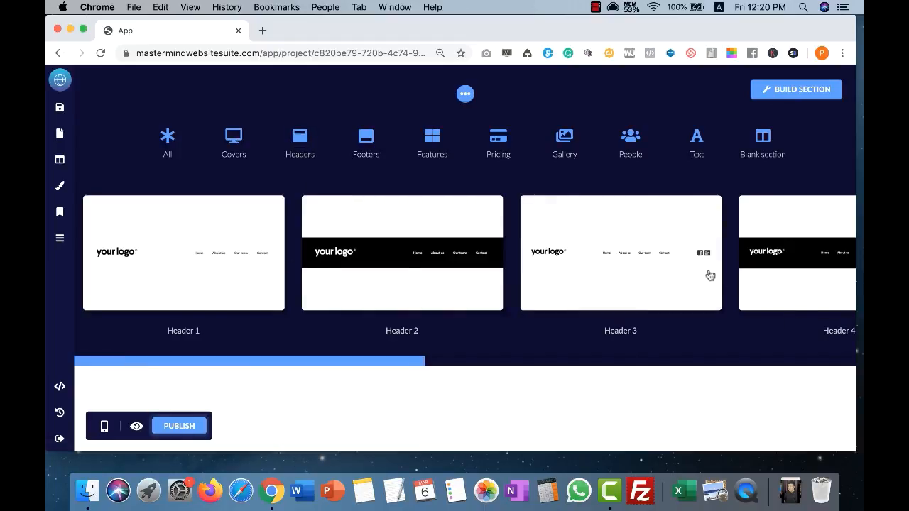
pyautogui.hscroll(10, 710, 276)
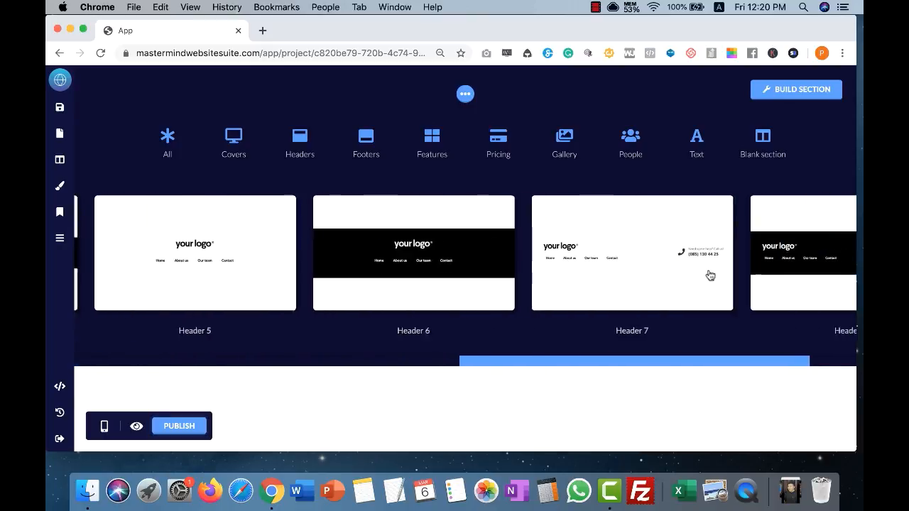
pyautogui.hscroll(-10, 710, 275)
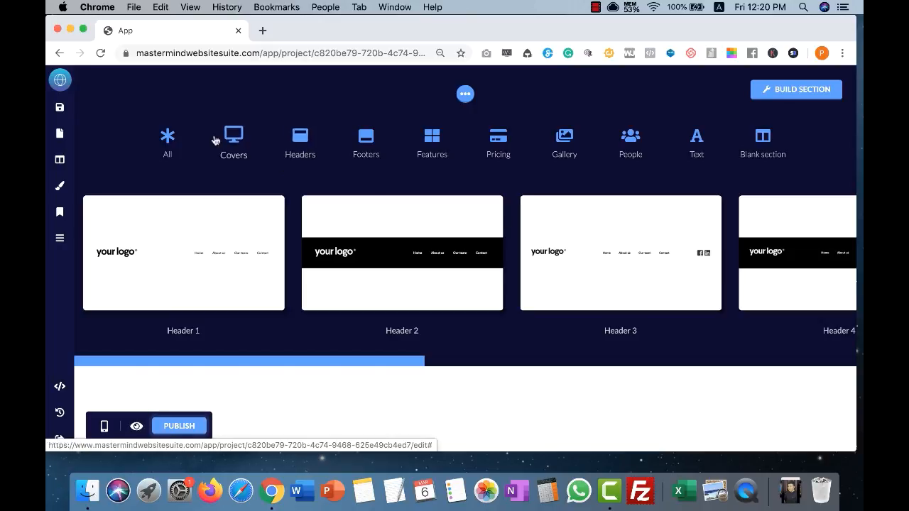
pyautogui.click(237, 137)
pyautogui.hscroll(10, 319, 255)
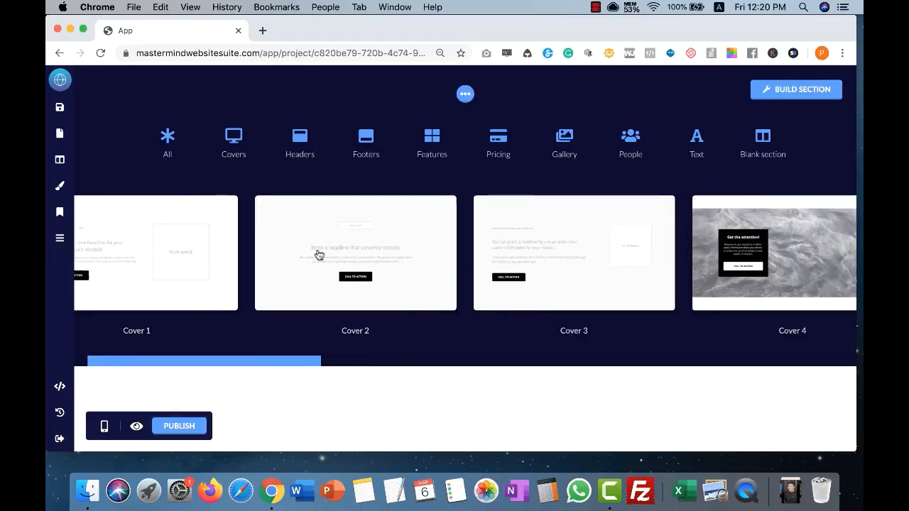
pyautogui.hscroll(10, 318, 256)
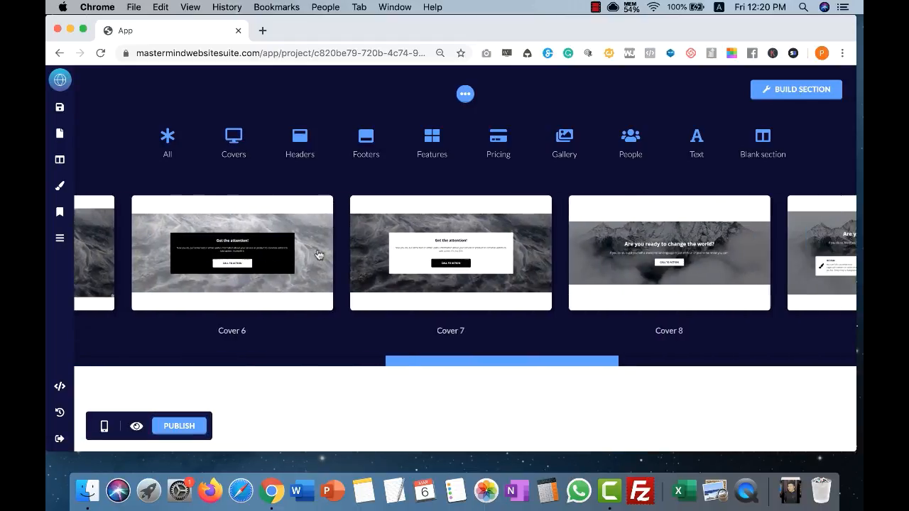
pyautogui.hscroll(7, 319, 254)
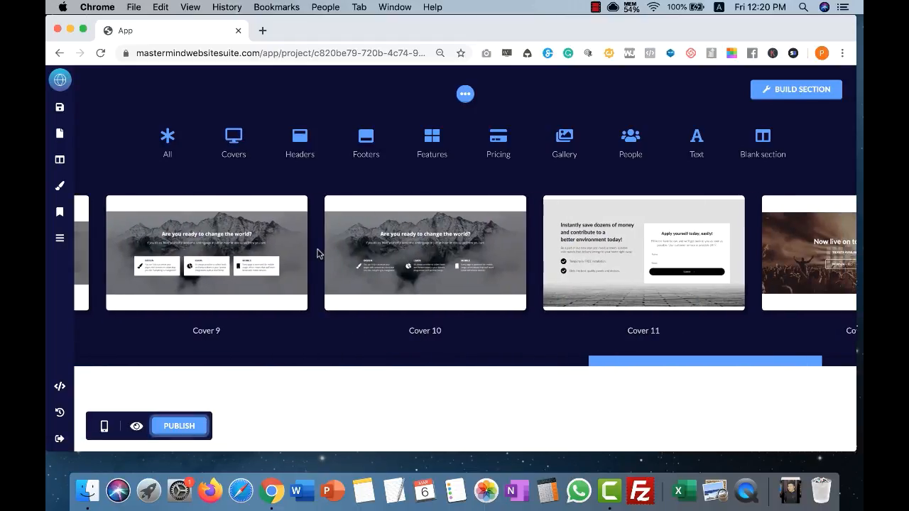
pyautogui.click(584, 238)
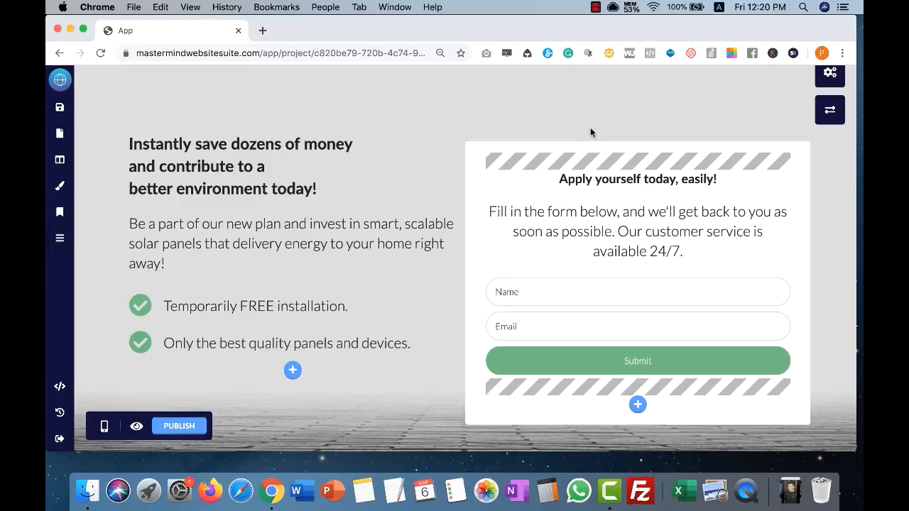
pyautogui.scroll(-2, 590, 133)
pyautogui.scroll(3, 590, 133)
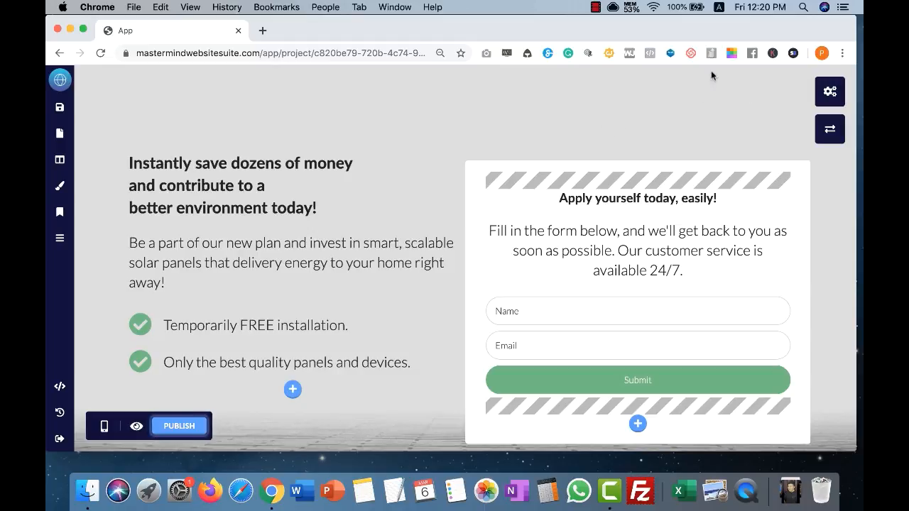
# Search the stock photos for "beach" and set the photo of palm trees framing the sea as the cover section's background
pyautogui.click(829, 91)
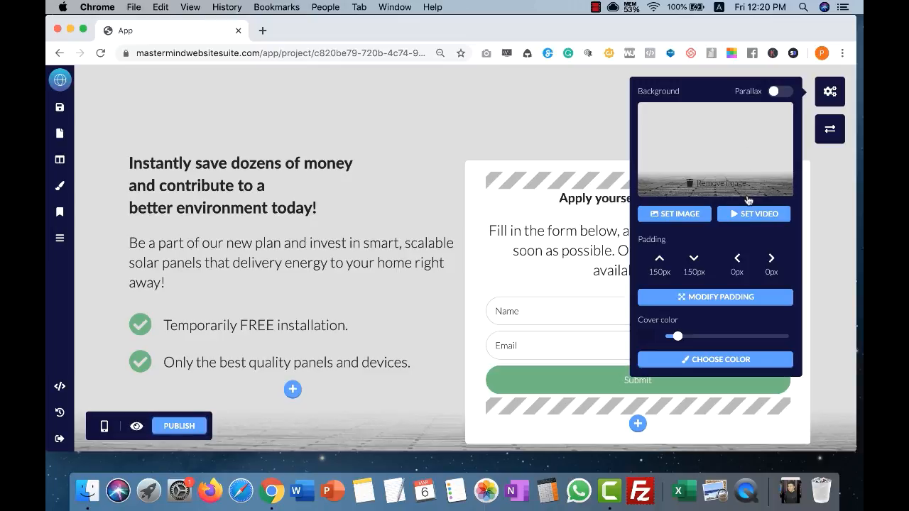
pyautogui.click(678, 215)
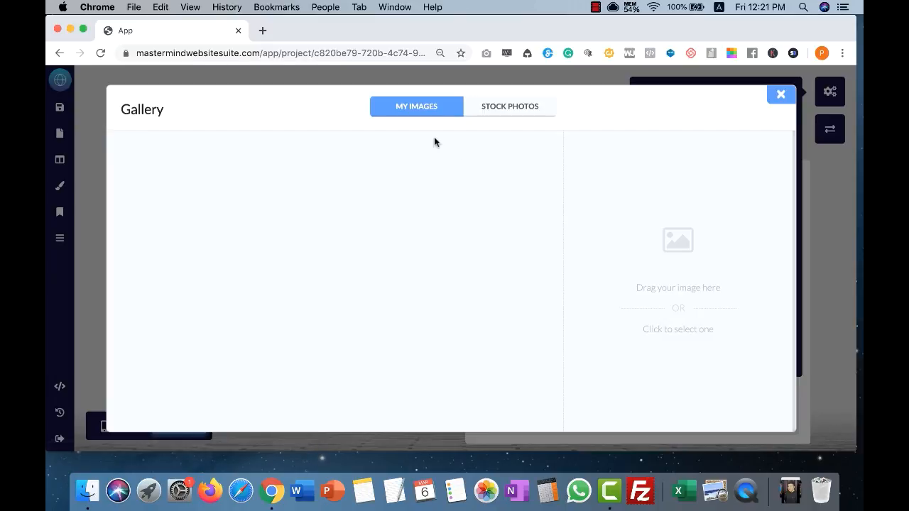
pyautogui.click(527, 111)
pyautogui.click(307, 146)
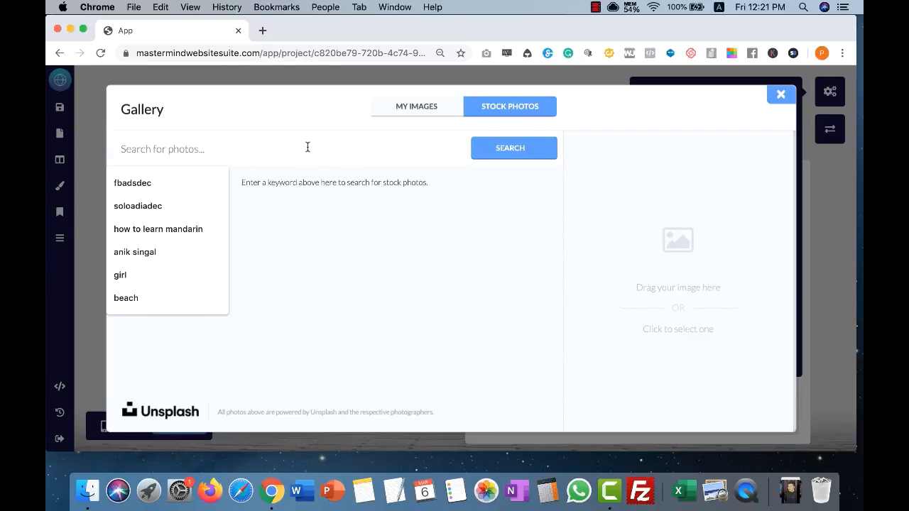
pyautogui.click(426, 148)
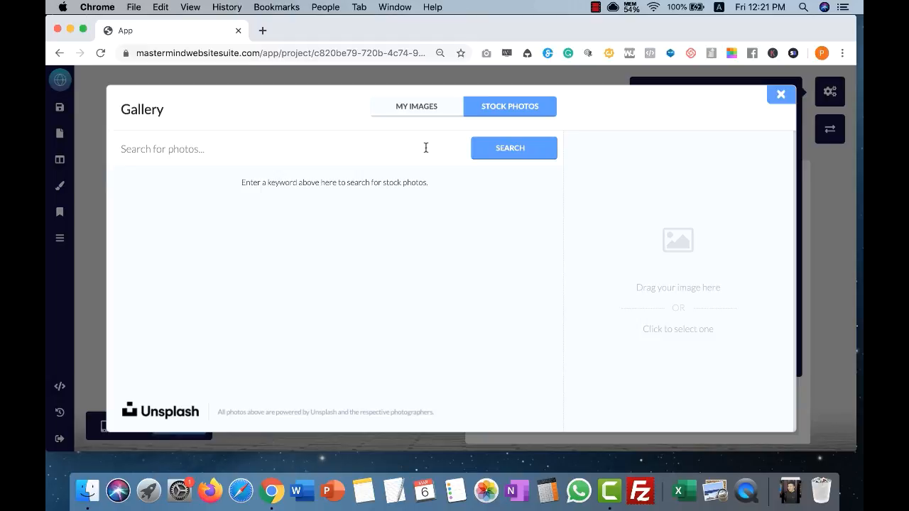
pyautogui.write('beach')
pyautogui.click(514, 154)
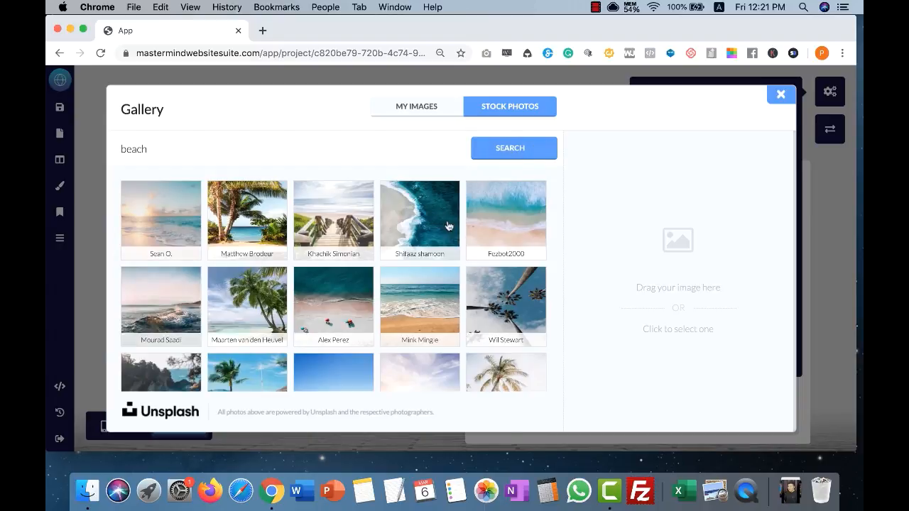
pyautogui.scroll(-5, 497, 238)
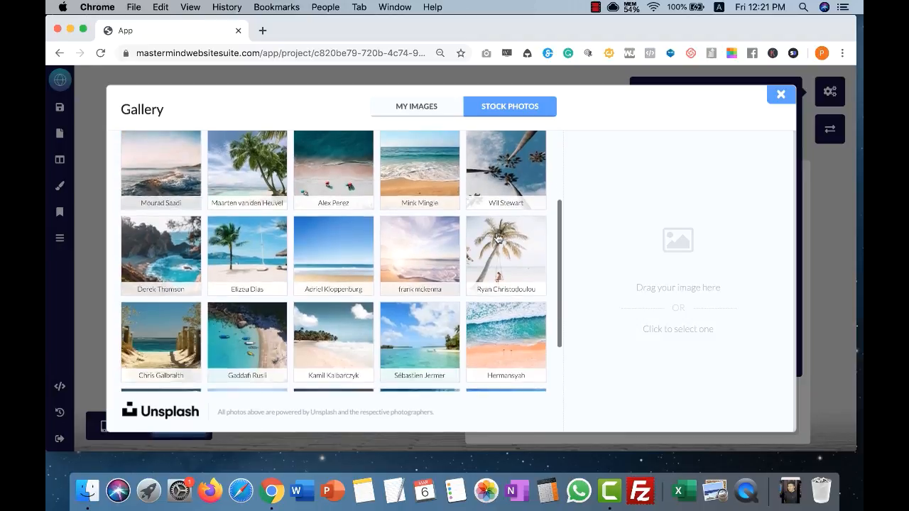
pyautogui.scroll(-3, 498, 238)
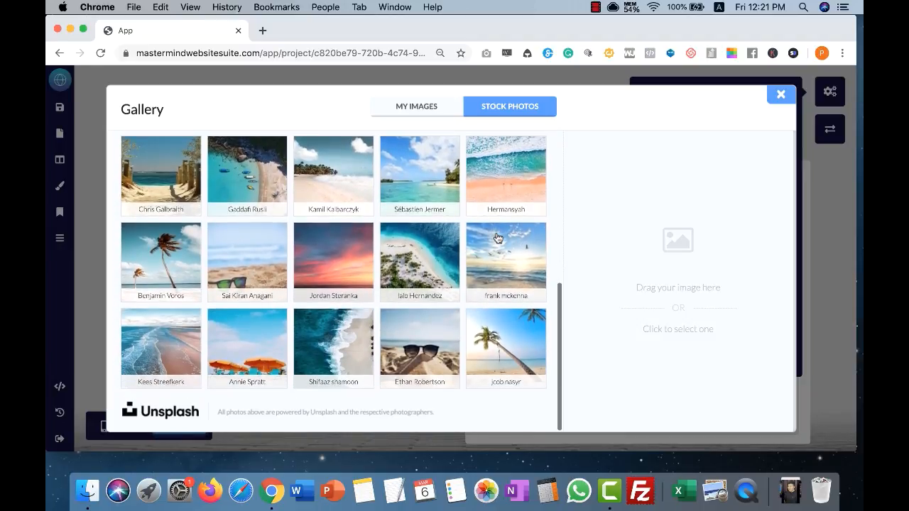
pyautogui.scroll(8, 498, 238)
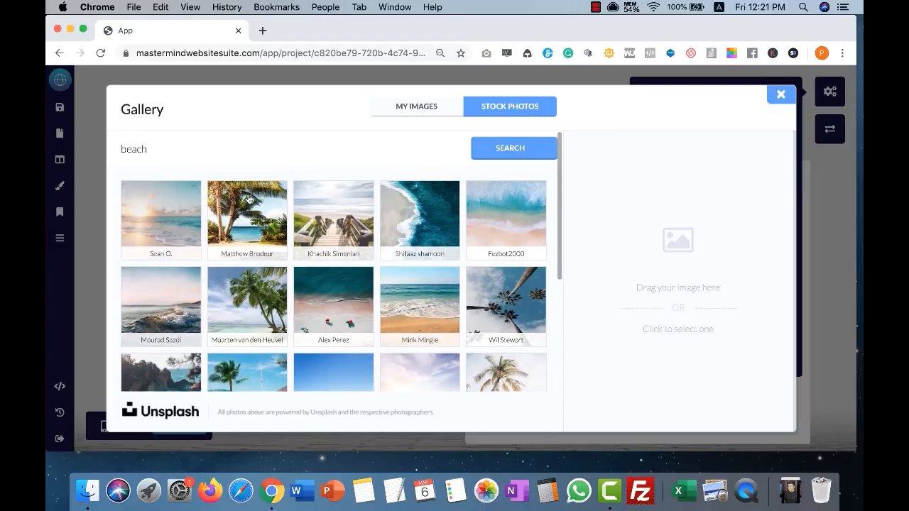
pyautogui.click(246, 193)
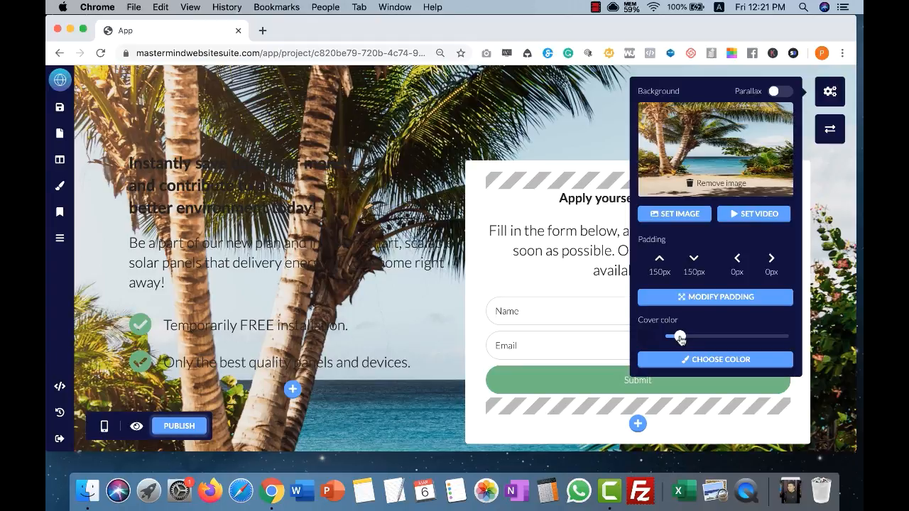
# Increase the background's dark cover color to about 70% strength and turn on parallax for the section
pyautogui.moveTo(680, 337); pyautogui.dragTo(750, 333)
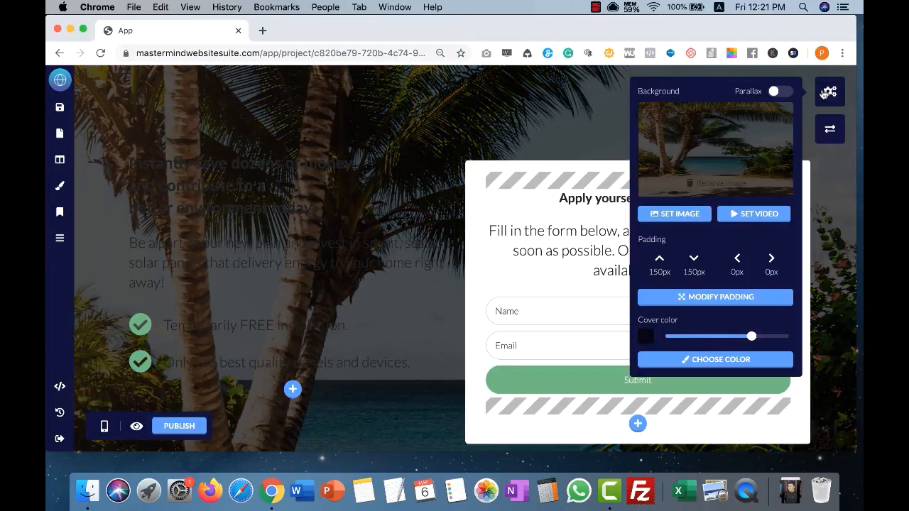
pyautogui.click(785, 95)
pyautogui.click(829, 91)
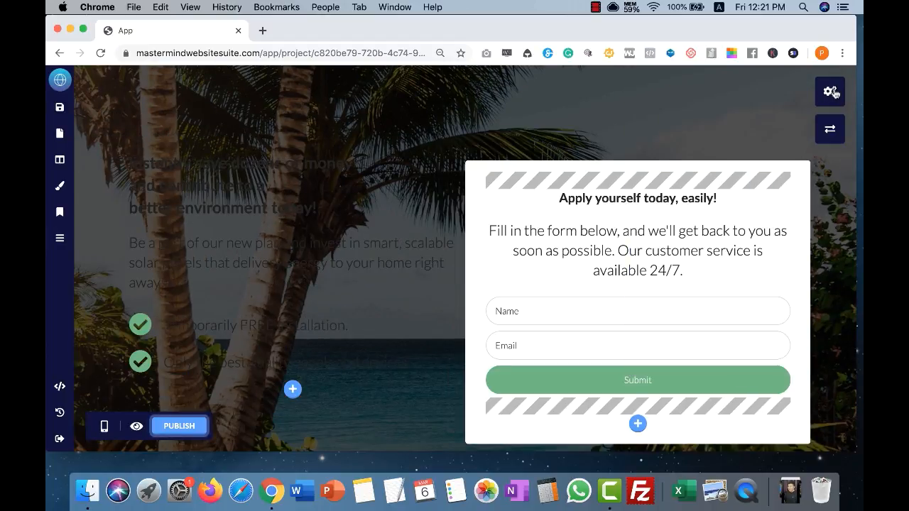
# Examine how the parallax background behaves while scrolling the cover section
pyautogui.scroll(-3, 709, 163)
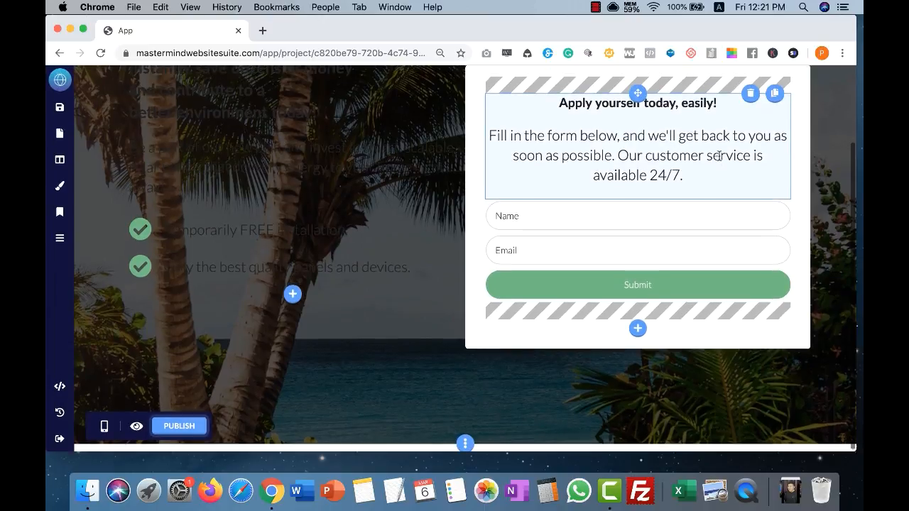
pyautogui.scroll(3, 670, 166)
pyautogui.scroll(-3, 632, 229)
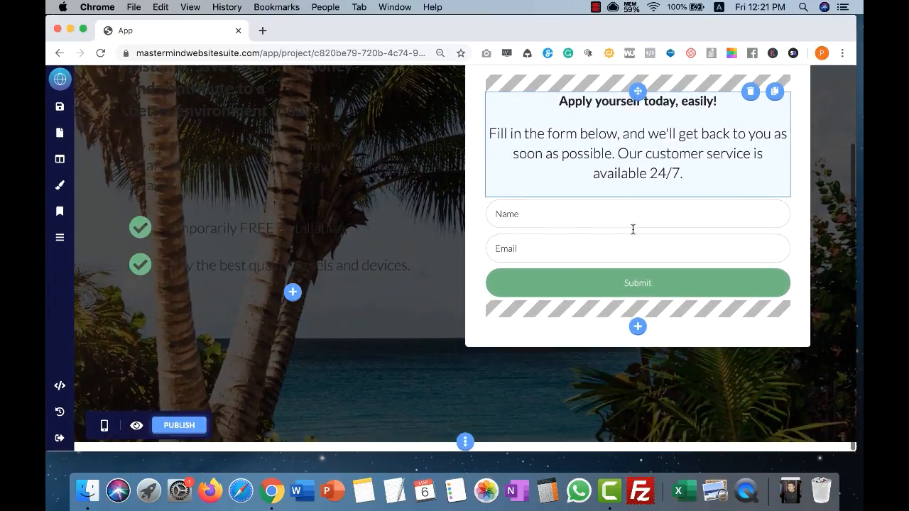
pyautogui.scroll(3, 633, 229)
pyautogui.scroll(-3, 632, 230)
pyautogui.scroll(3, 631, 228)
pyautogui.scroll(-3, 632, 229)
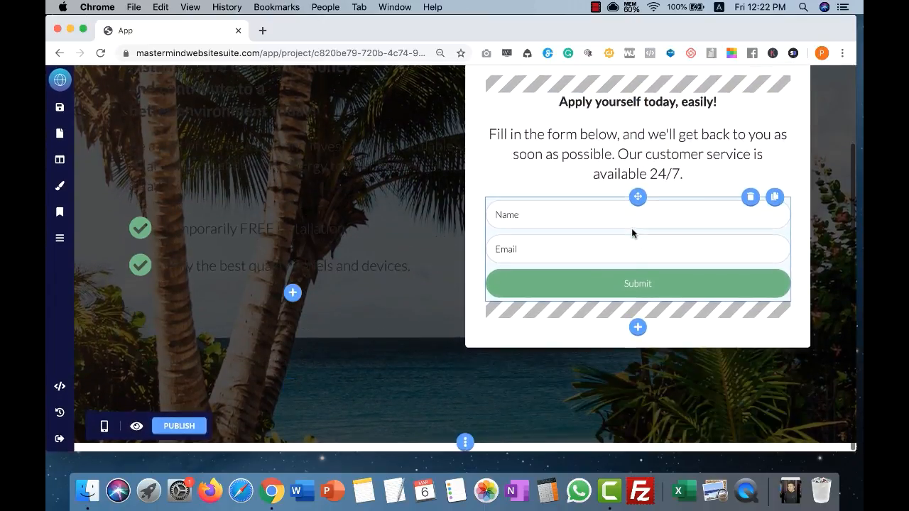
pyautogui.scroll(3, 631, 229)
# Turn parallax off to compare the section's scrolling without it, and switch the effect back on
pyautogui.click(830, 90)
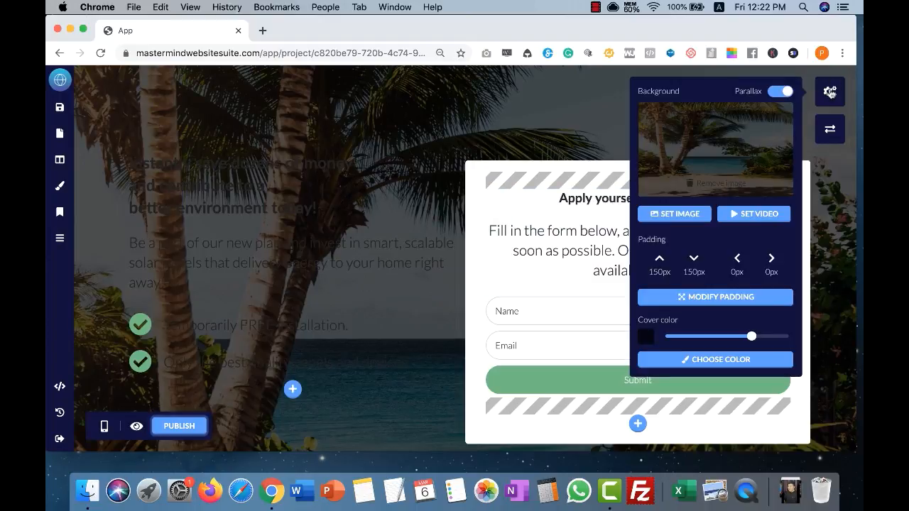
pyautogui.click(772, 94)
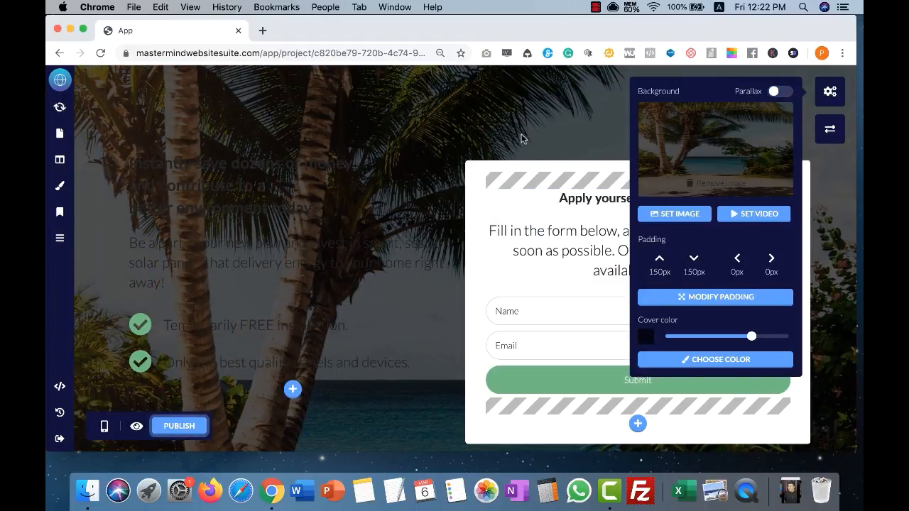
pyautogui.click(522, 139)
pyautogui.scroll(-3, 561, 137)
pyautogui.scroll(3, 561, 137)
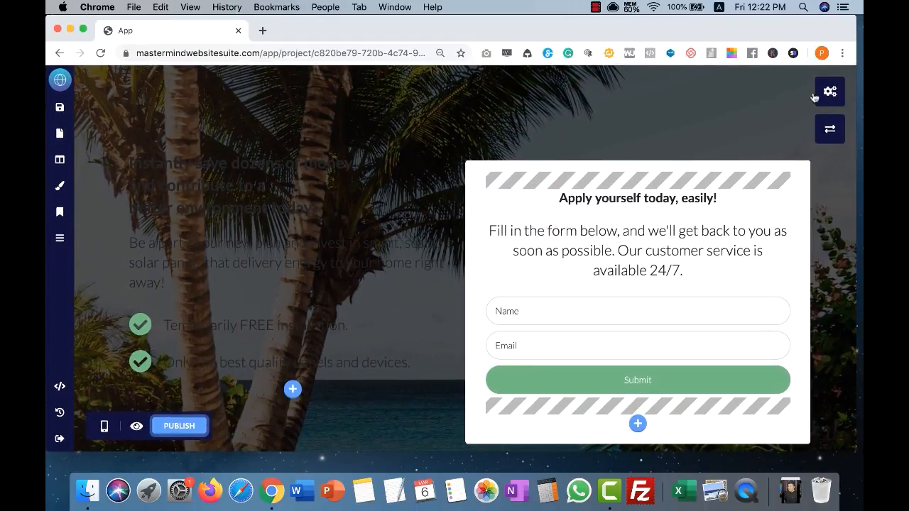
pyautogui.click(827, 91)
pyautogui.click(784, 93)
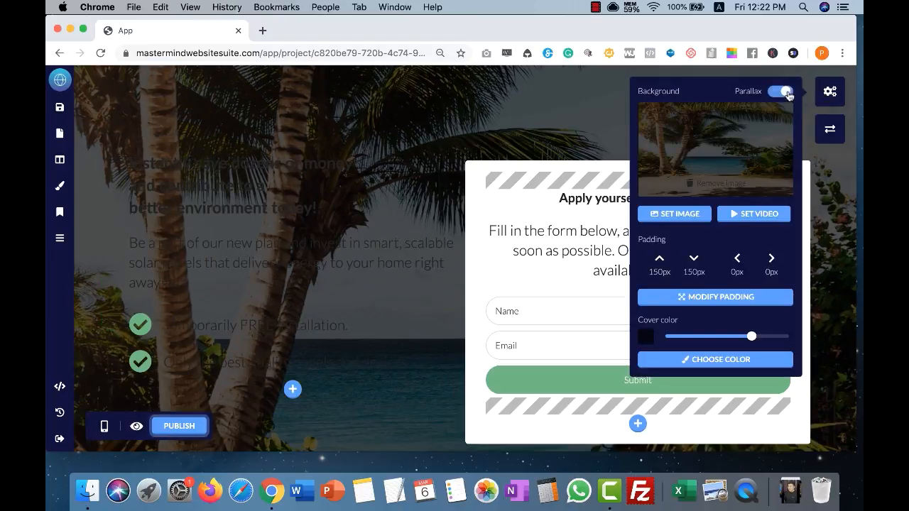
pyautogui.click(829, 97)
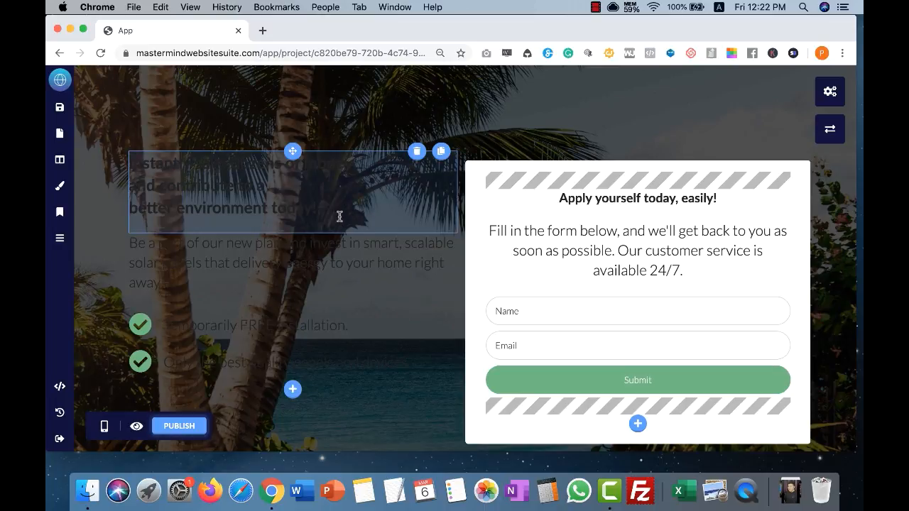
# Change the text color of the whole "Instantly save dozens of money" heading to white
pyautogui.click(377, 213)
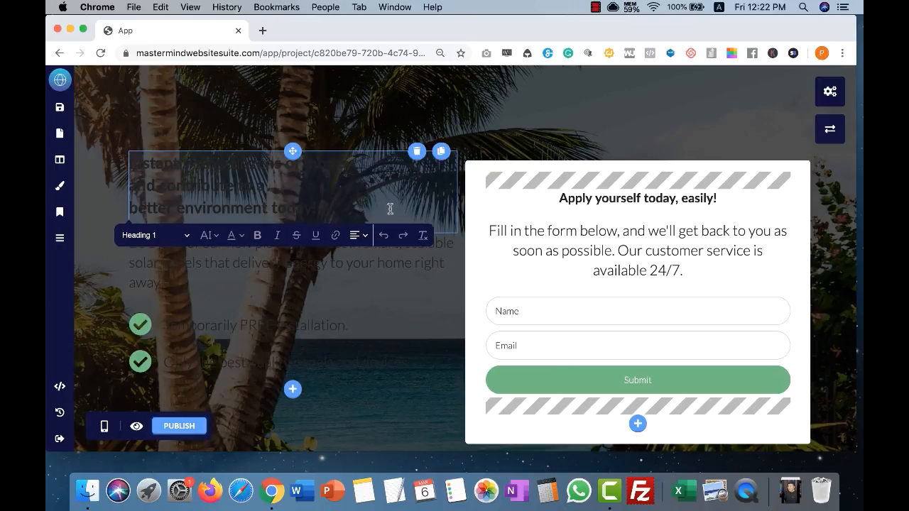
pyautogui.moveTo(389, 207); pyautogui.dragTo(205, 161)
pyautogui.click(233, 183)
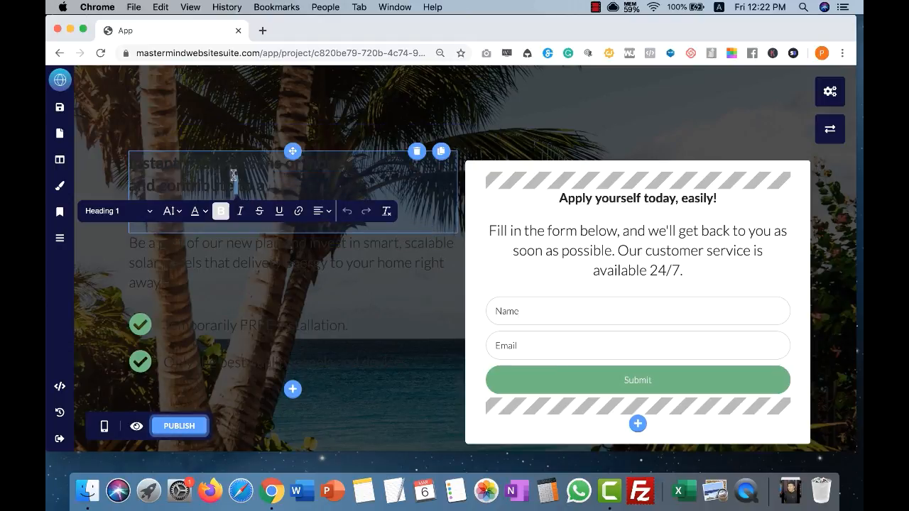
pyautogui.press('super+a')
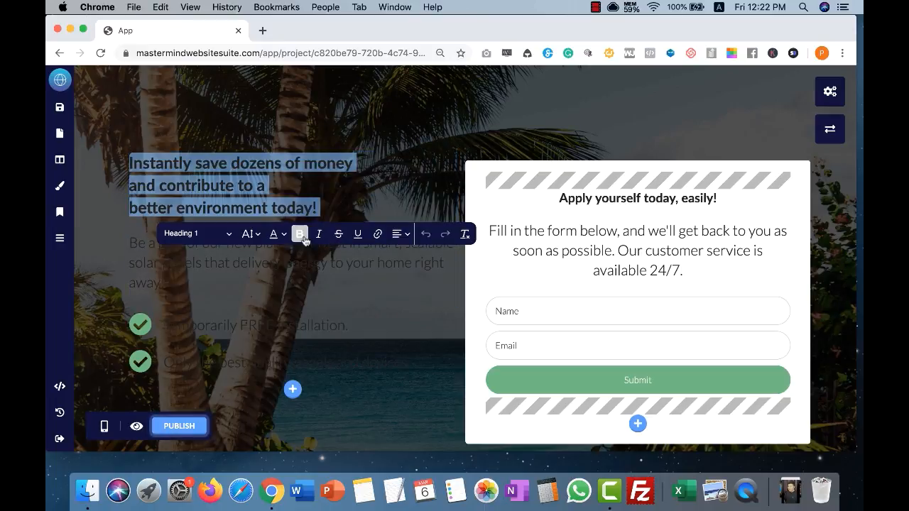
pyautogui.click(274, 233)
pyautogui.click(331, 273)
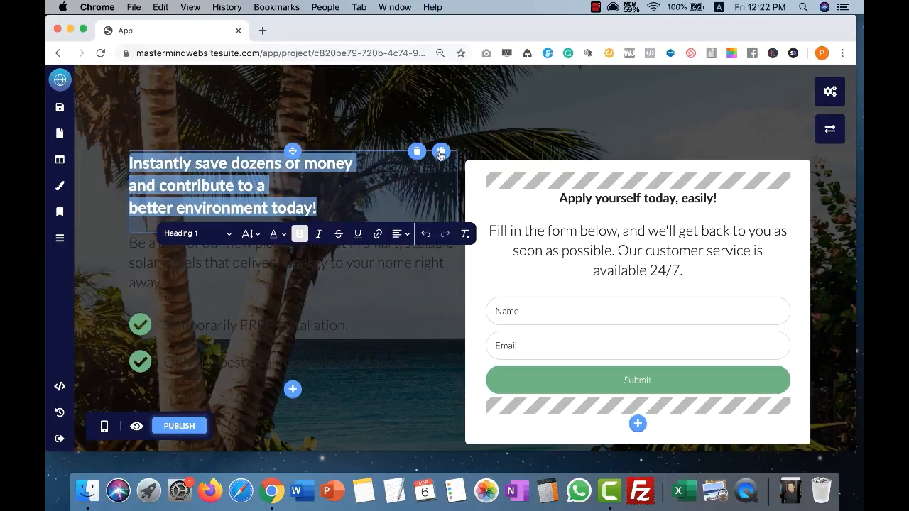
pyautogui.click(486, 118)
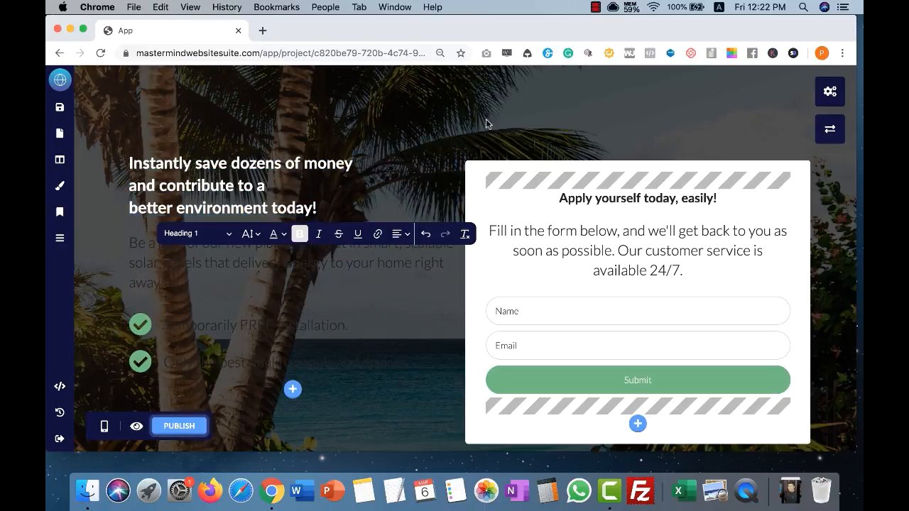
# Change the text color of the "Be a part of our new plan" paragraph to white
pyautogui.tripleClick(314, 256)
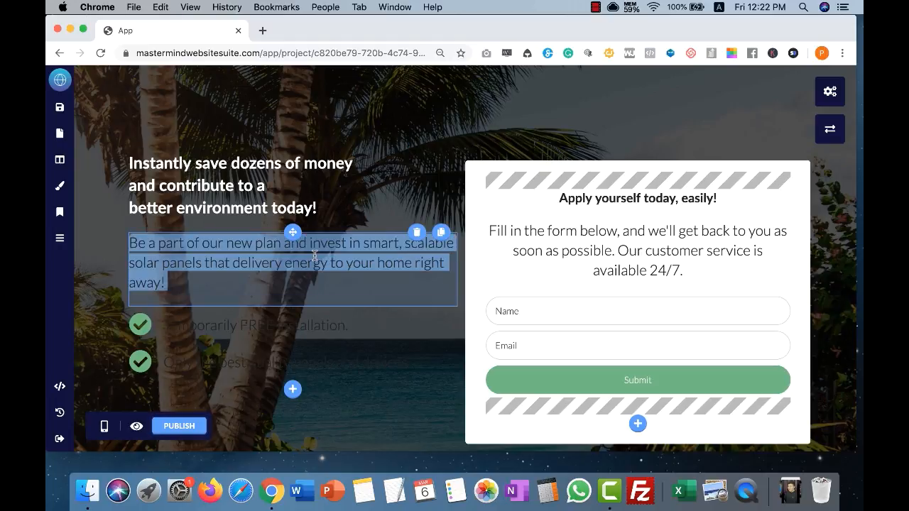
pyautogui.click(277, 314)
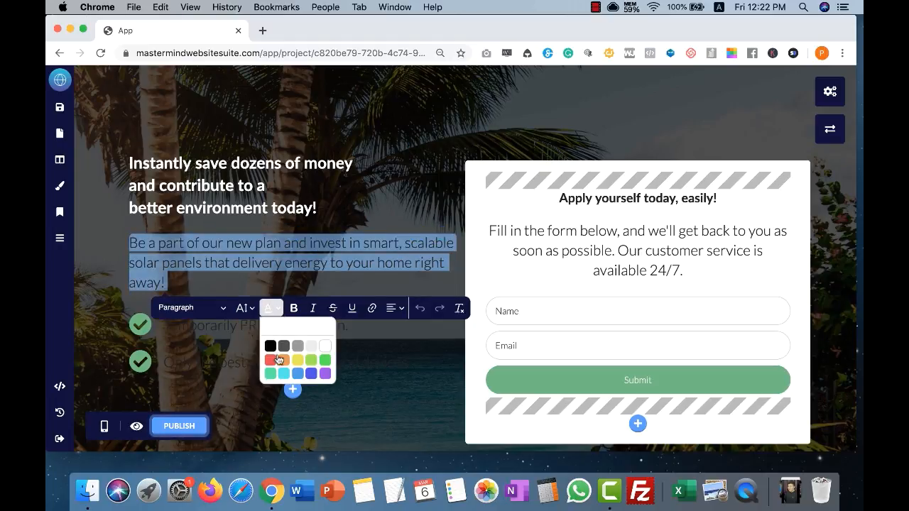
pyautogui.click(321, 336)
pyautogui.click(482, 140)
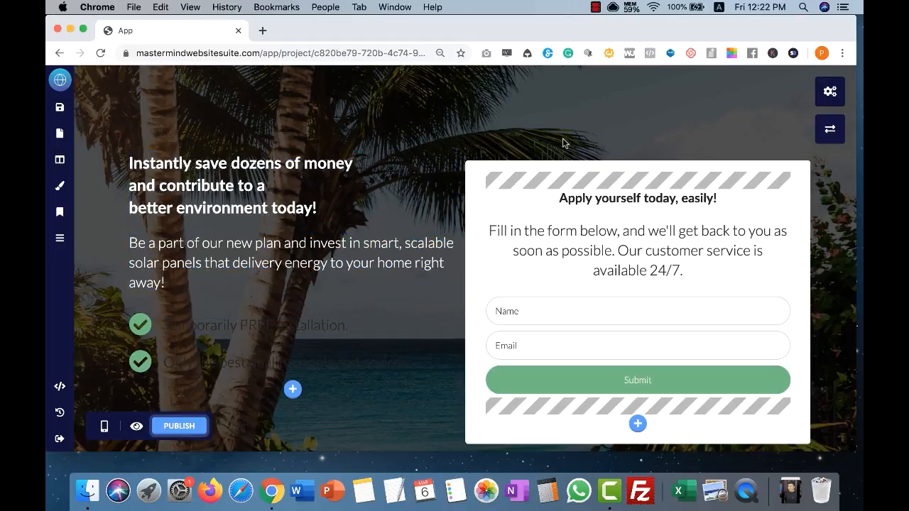
# Change the text of both checklist items, "Temporarily FREE installation." and "Only the best quality panels and devices.", to white
pyautogui.scroll(-3, 365, 227)
pyautogui.tripleClick(368, 231)
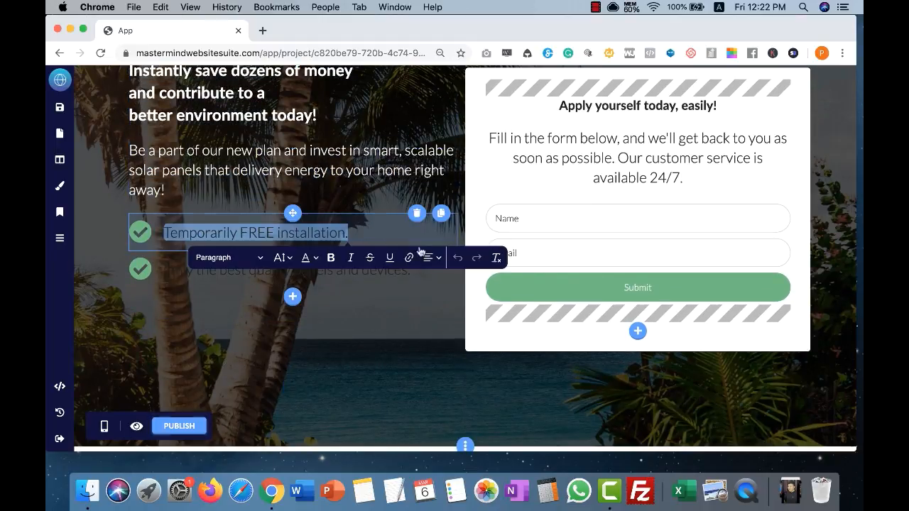
pyautogui.click(310, 258)
pyautogui.click(355, 296)
pyautogui.click(338, 269)
pyautogui.tripleClick(411, 269)
pyautogui.click(369, 294)
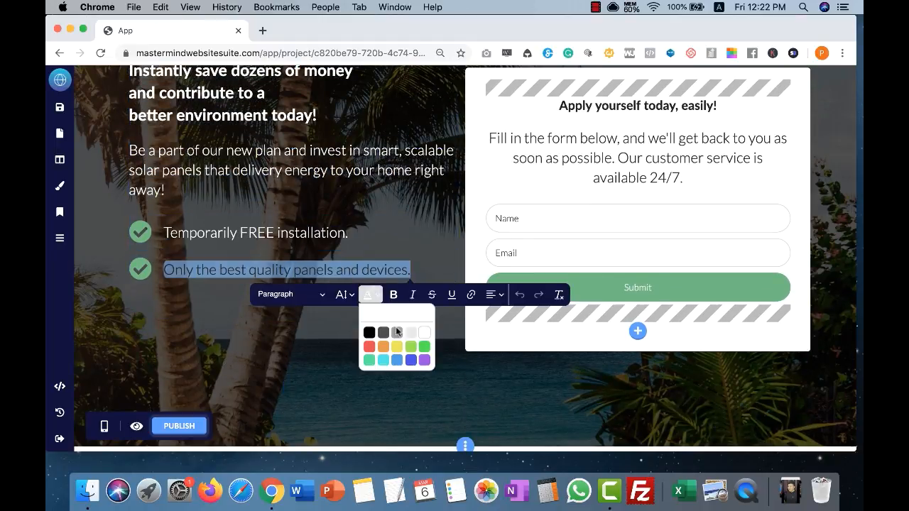
pyautogui.click(407, 328)
pyautogui.click(304, 322)
pyautogui.click(142, 270)
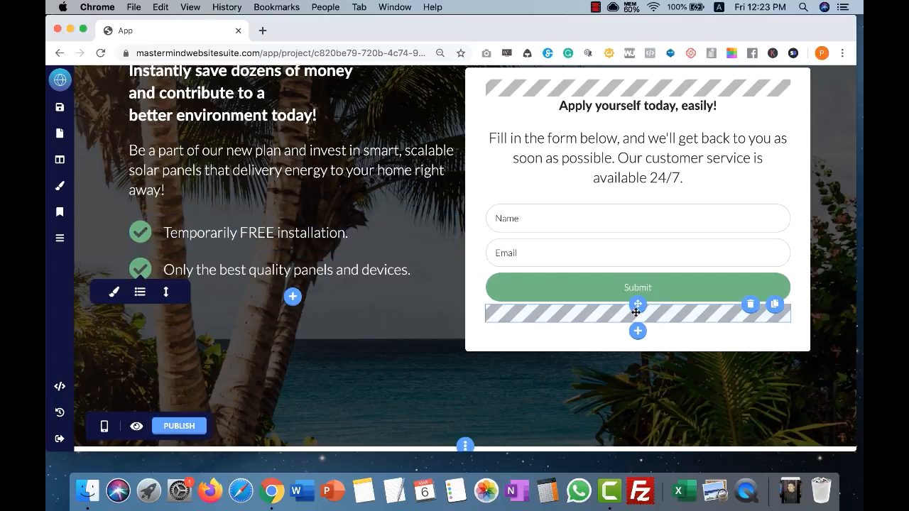
# Add the copyright footer from the Footers templates below the cover section and delete its ACME logo
pyautogui.scroll(3, 820, 275)
pyautogui.scroll(-3, 820, 275)
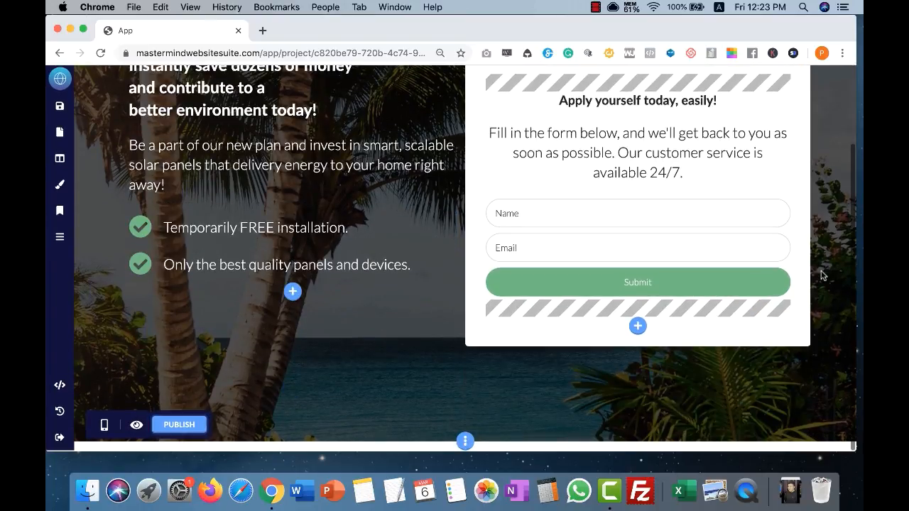
pyautogui.scroll(1, 820, 276)
pyautogui.scroll(3, 820, 275)
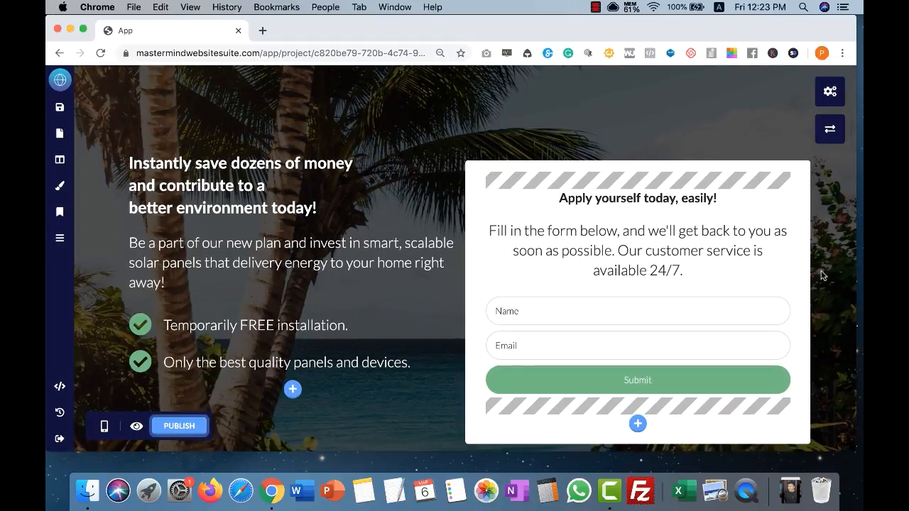
pyautogui.scroll(-4, 821, 276)
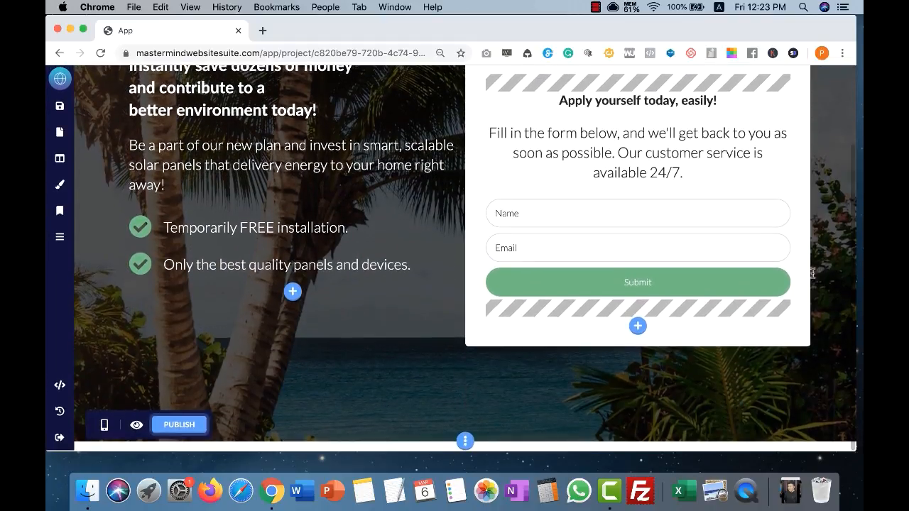
pyautogui.click(466, 441)
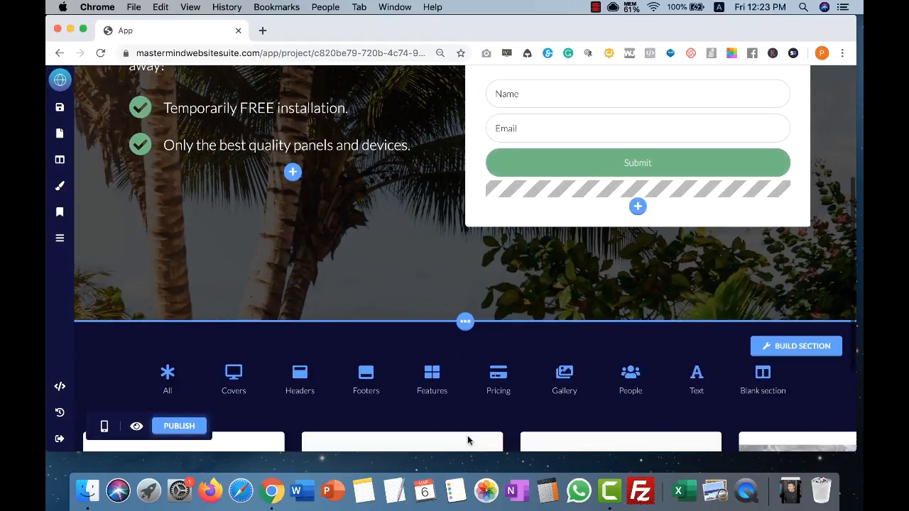
pyautogui.scroll(-5, 709, 387)
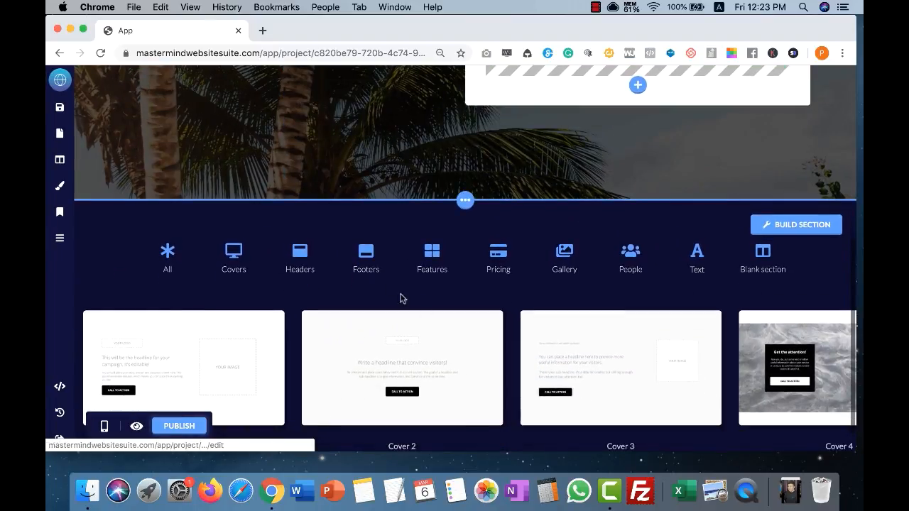
pyautogui.click(370, 260)
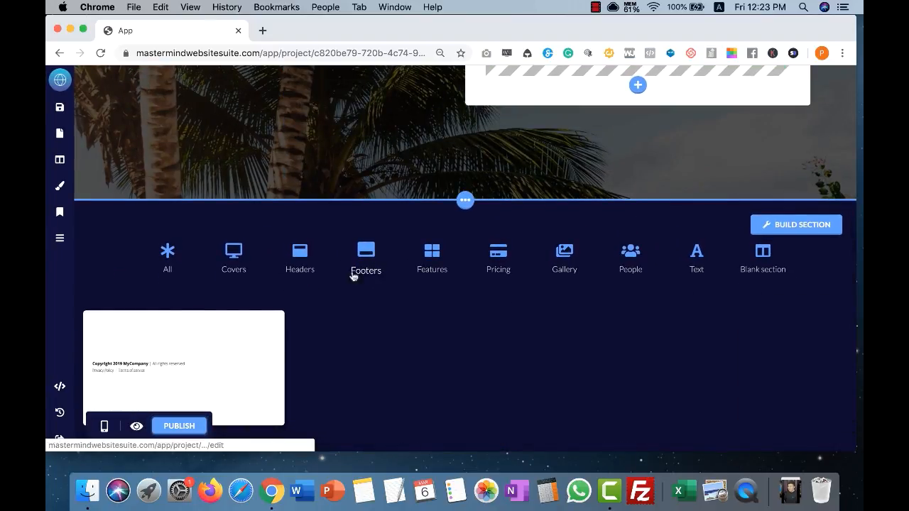
pyautogui.click(227, 354)
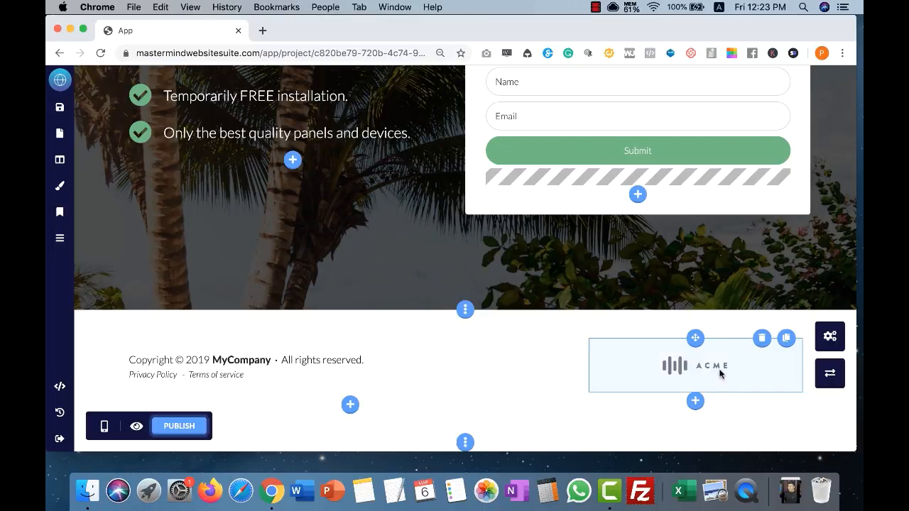
pyautogui.click(761, 340)
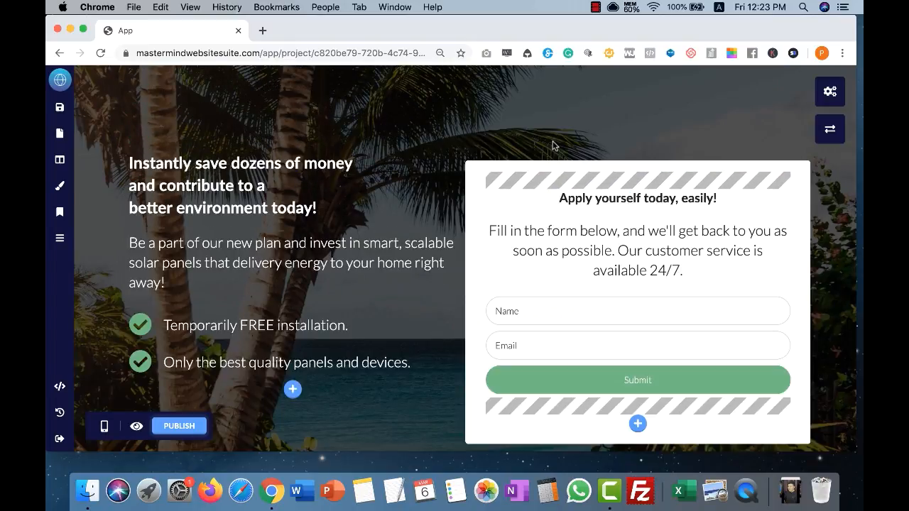
# Try square borders on the sign-up form's fields and submit button, and restore the rounded borders
pyautogui.moveTo(662, 219)
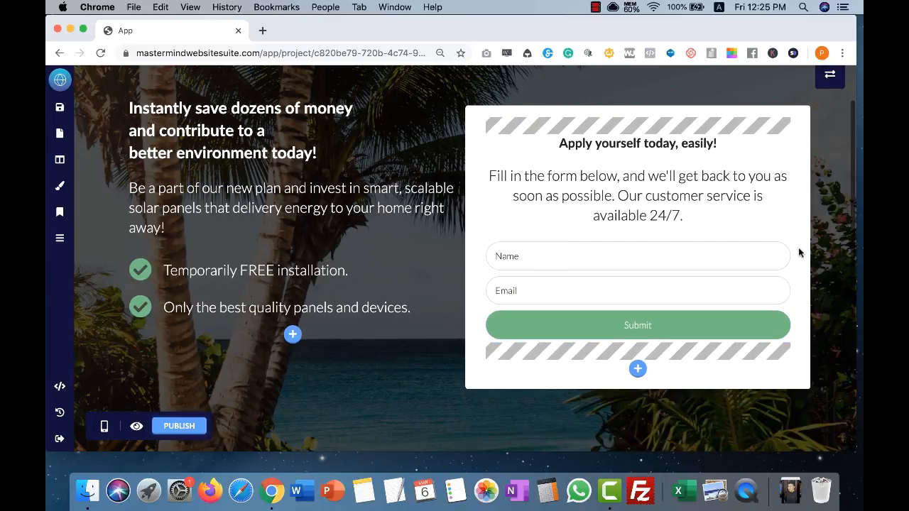
pyautogui.click(660, 328)
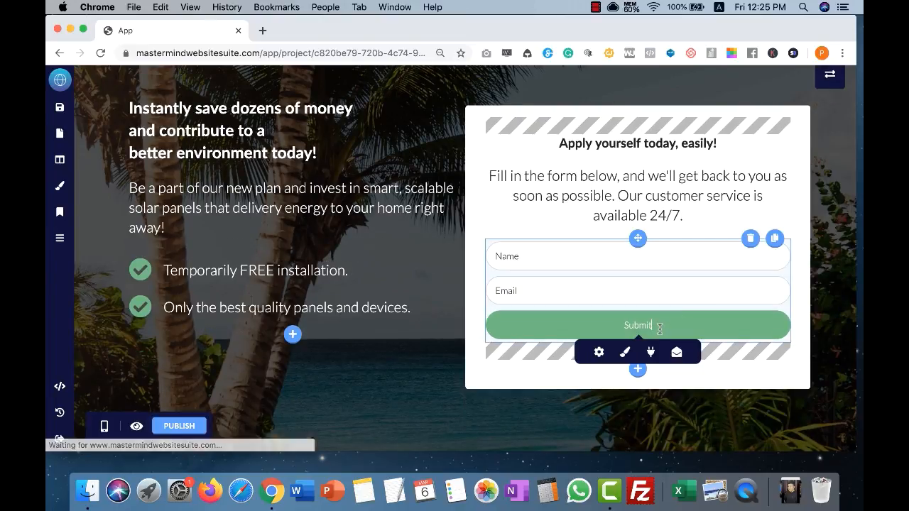
pyautogui.click(667, 350)
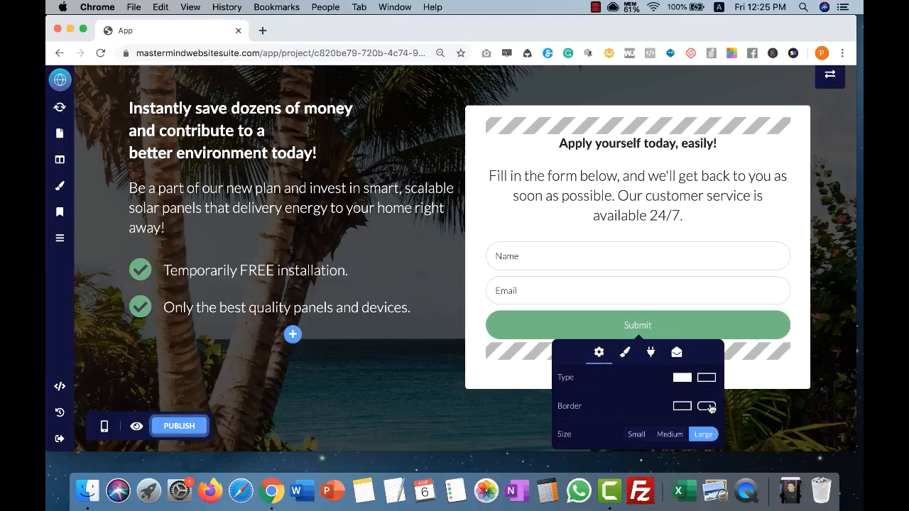
pyautogui.click(679, 409)
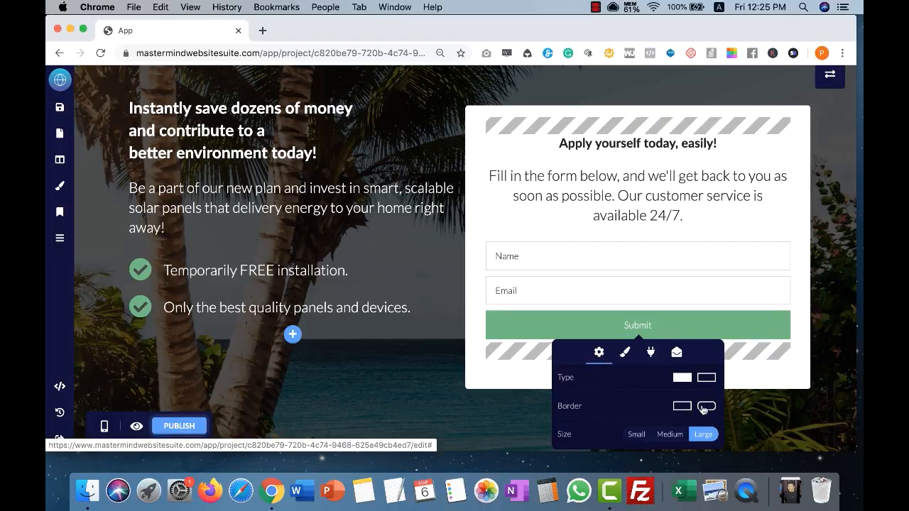
pyautogui.click(703, 409)
# View the integrations available for the sign-up form and close the list without choosing one
pyautogui.scroll(-2, 757, 254)
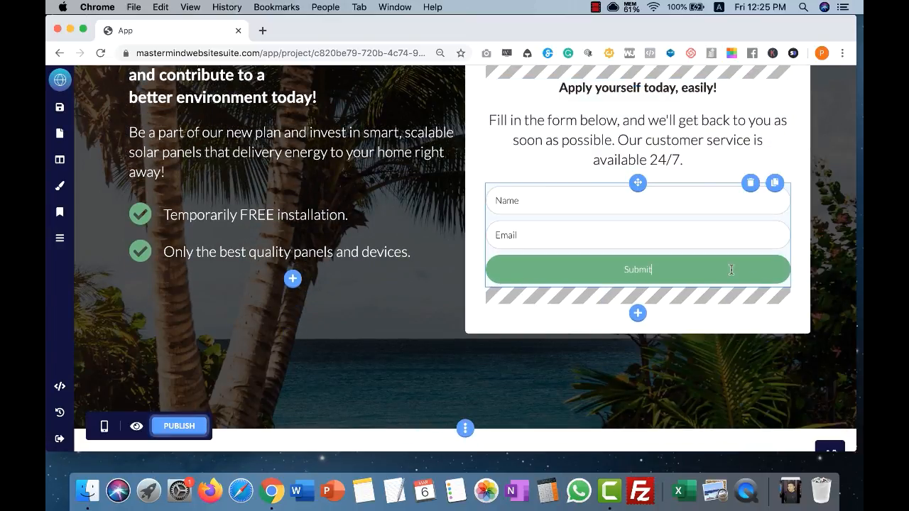
pyautogui.click(731, 270)
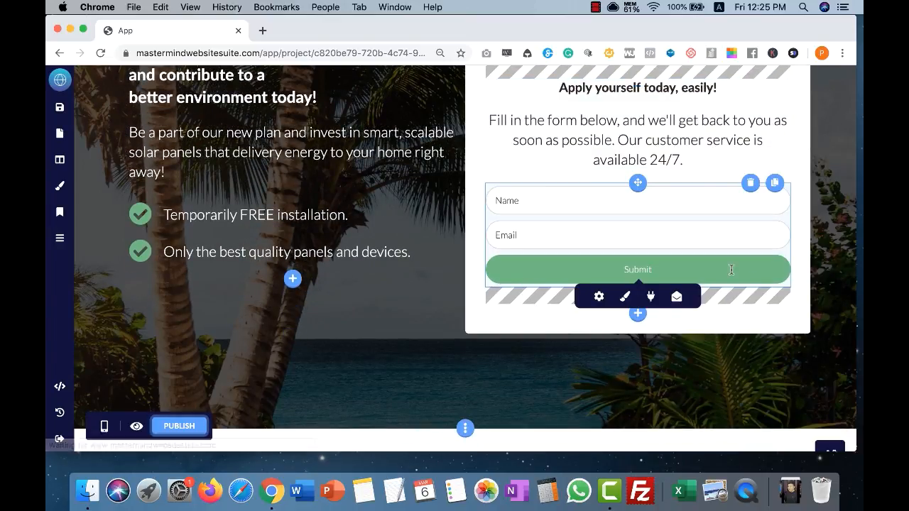
pyautogui.click(651, 299)
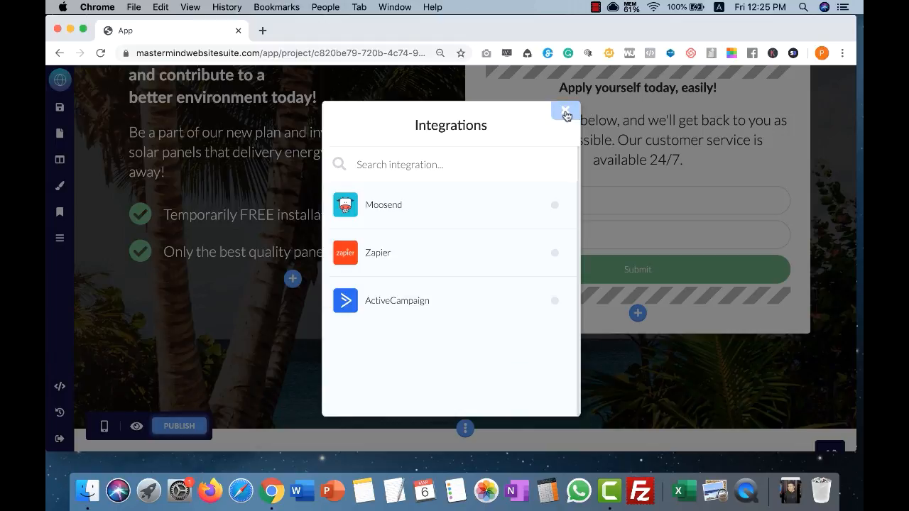
pyautogui.click(565, 112)
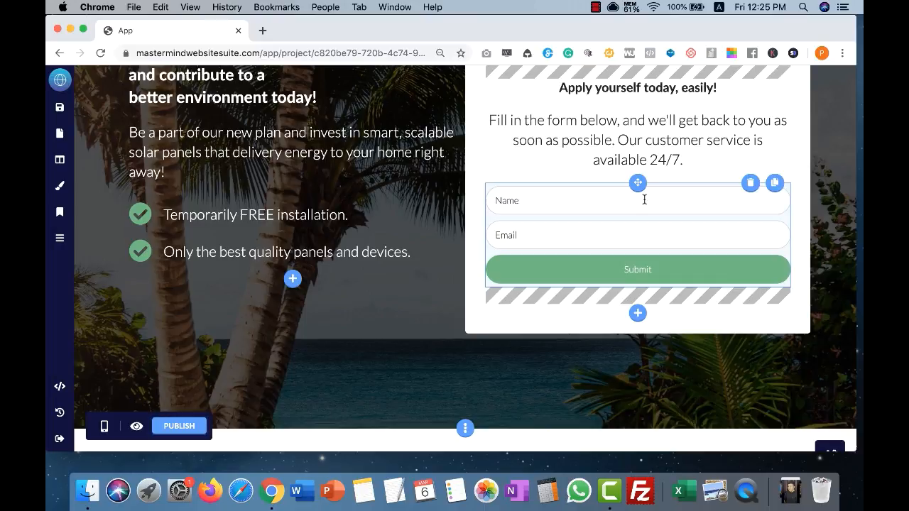
pyautogui.scroll(3, 643, 199)
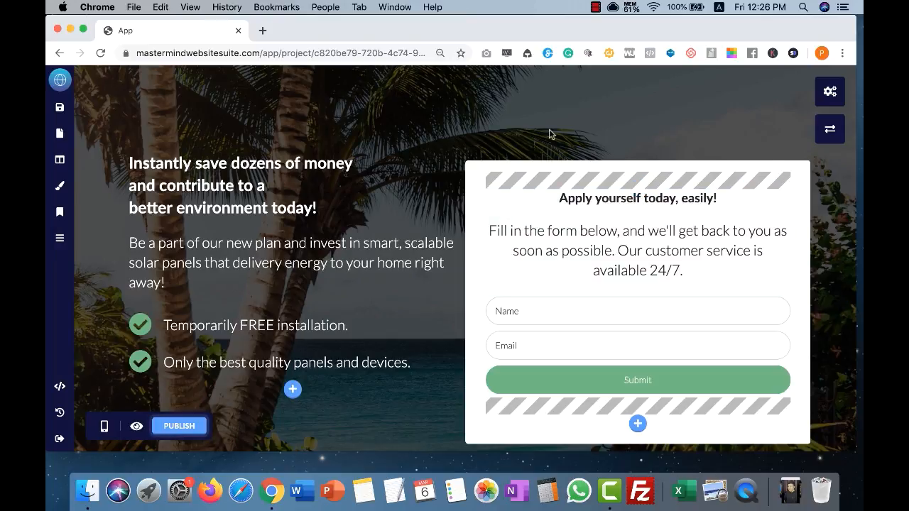
# Create a new page titled "thankyou" with the slug /thankyou, copying the general styling and injected codes
pyautogui.click(63, 135)
pyautogui.click(158, 115)
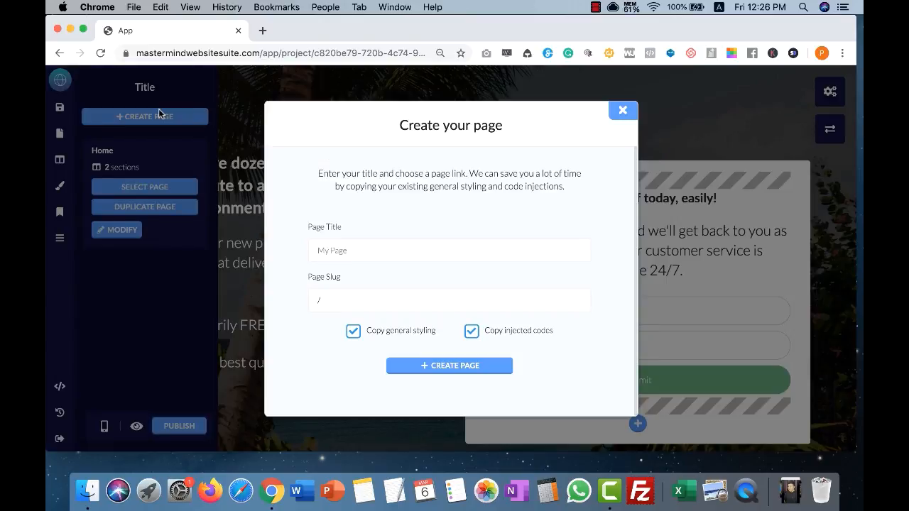
pyautogui.click(376, 251)
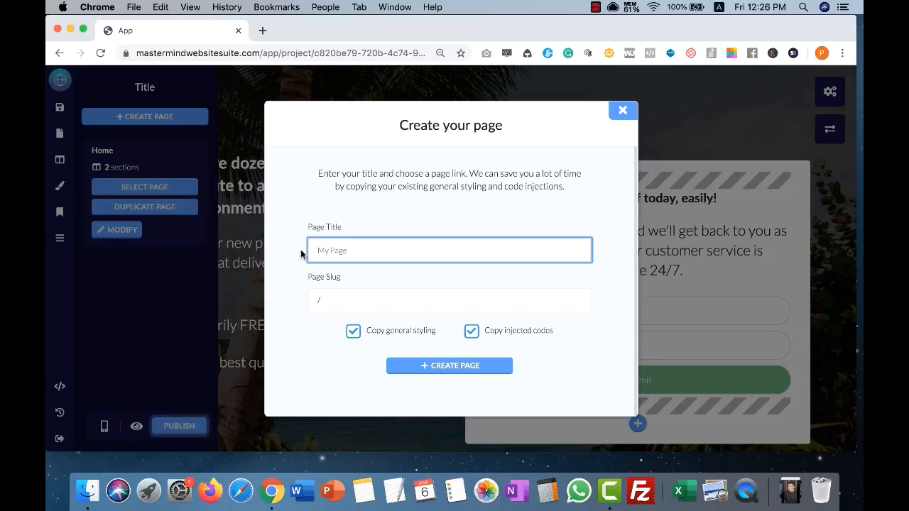
pyautogui.write('th')
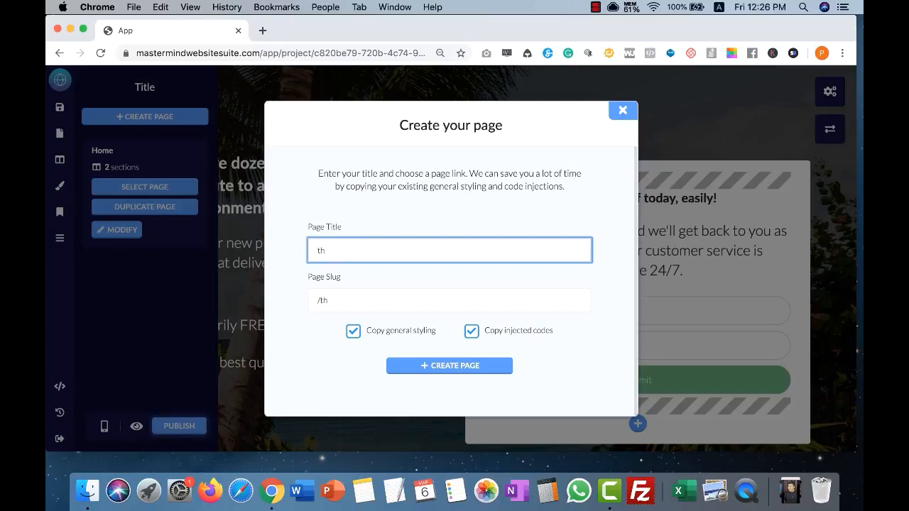
pyautogui.write('ankyou')
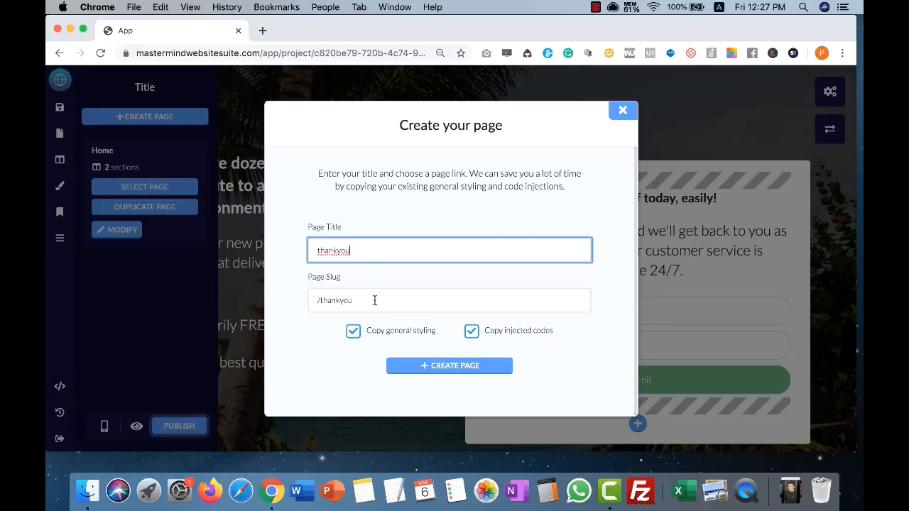
pyautogui.click(472, 366)
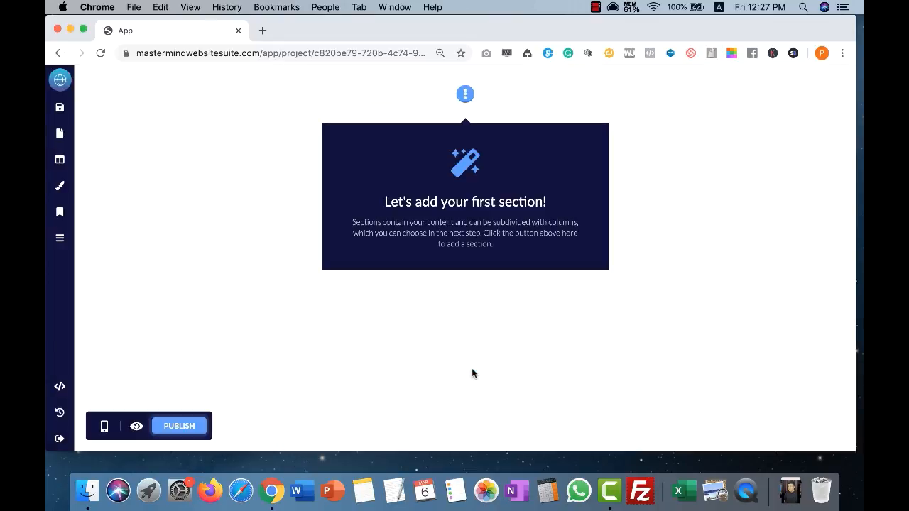
# Insert the Cover 7 template as the first section of the blank thankyou page
pyautogui.click(464, 95)
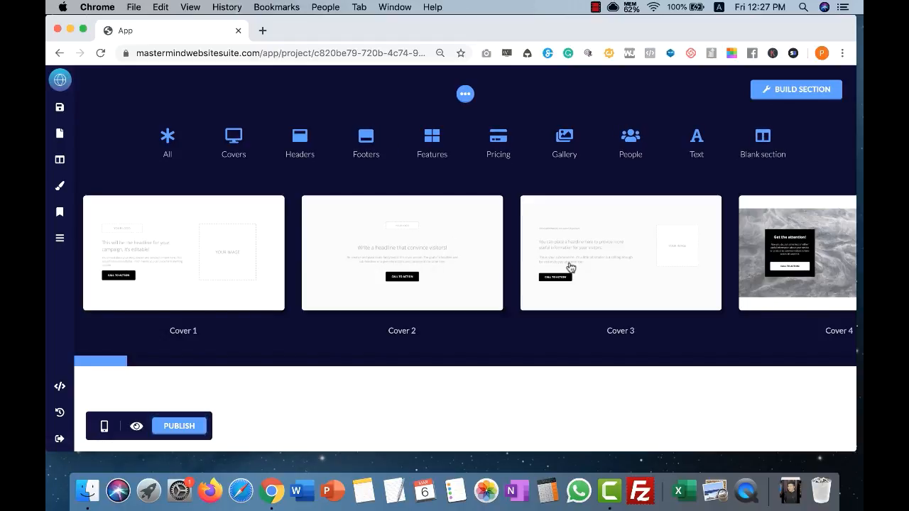
pyautogui.hscroll(10, 570, 267)
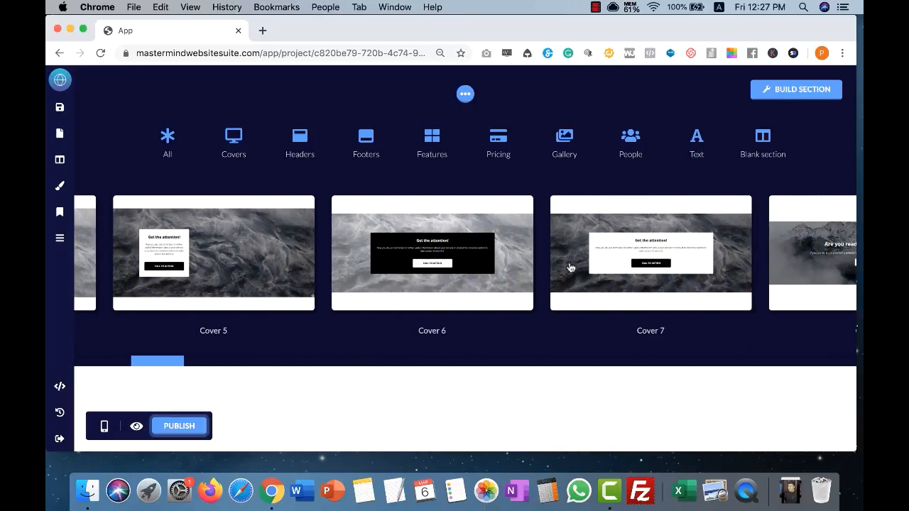
pyautogui.click(651, 249)
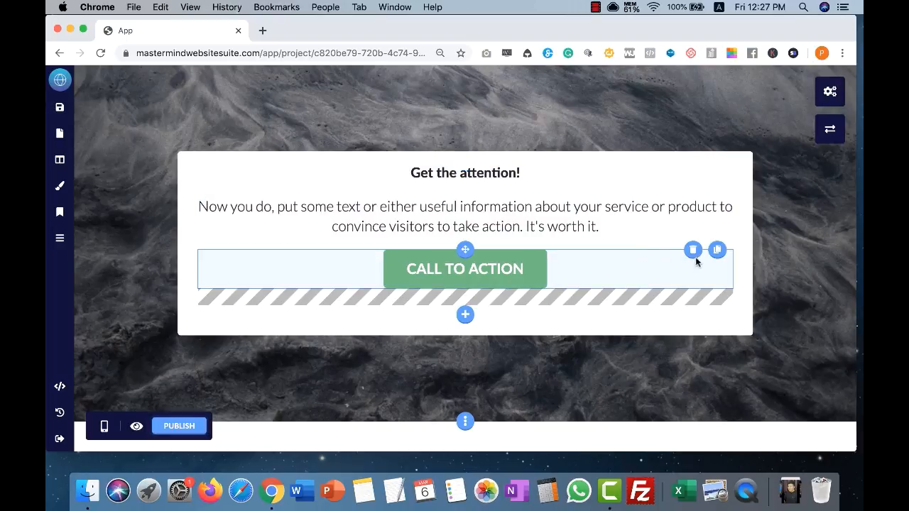
# Set the cover color of the "Get the attention!" section's background to blue, #003FFF
pyautogui.click(829, 91)
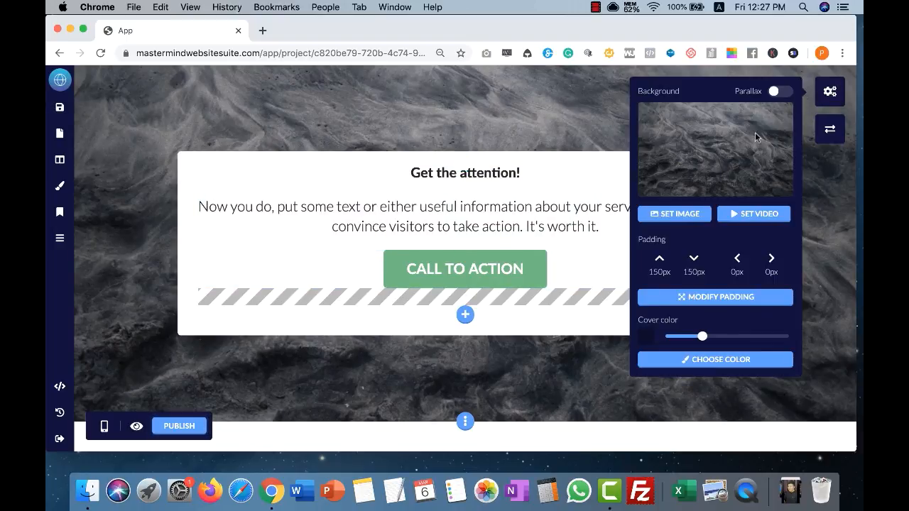
pyautogui.click(726, 360)
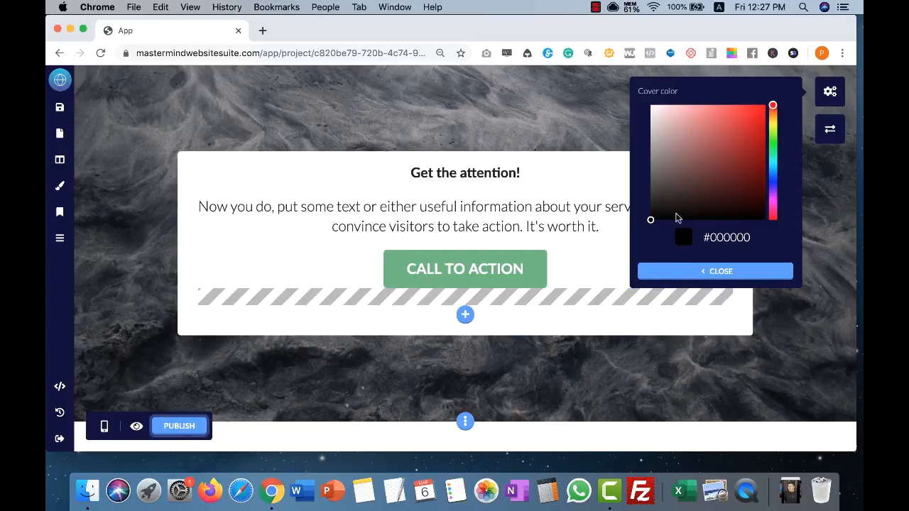
pyautogui.moveTo(681, 193); pyautogui.dragTo(634, 236)
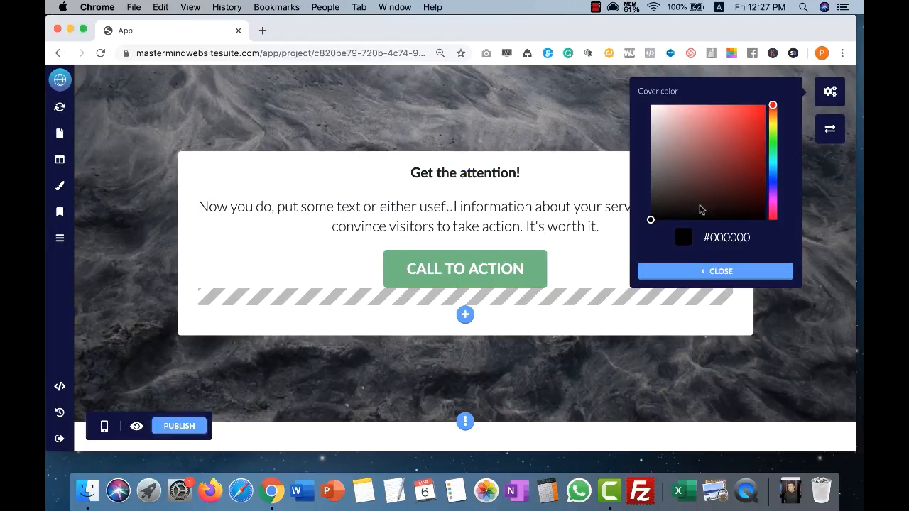
pyautogui.click(774, 182)
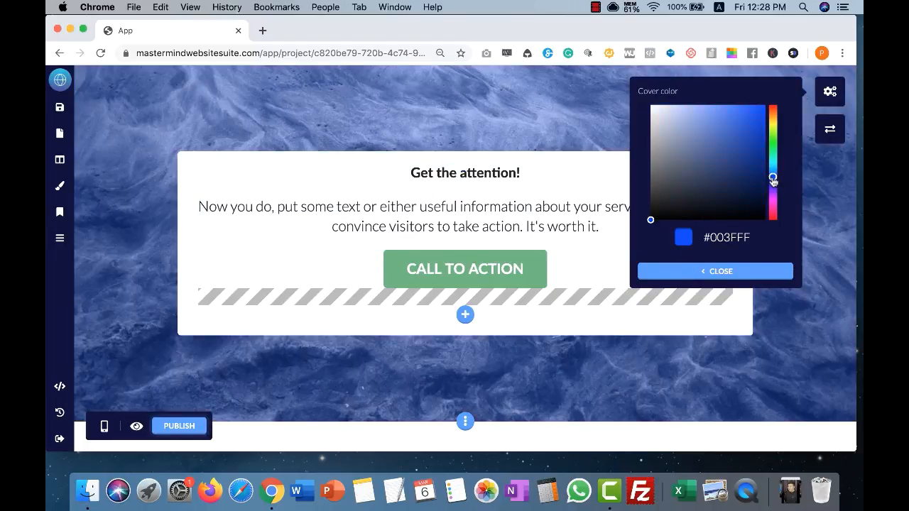
# Darken the cover color of the "Get the attention!" section to navy blue and raise its opacity to the maximum
pyautogui.moveTo(746, 178); pyautogui.dragTo(765, 189)
pyautogui.click(752, 268)
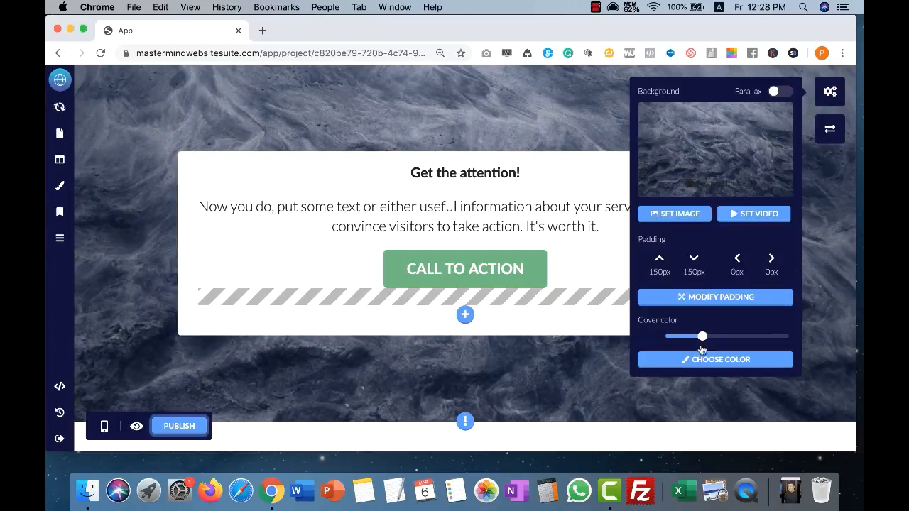
pyautogui.moveTo(703, 338); pyautogui.dragTo(827, 342)
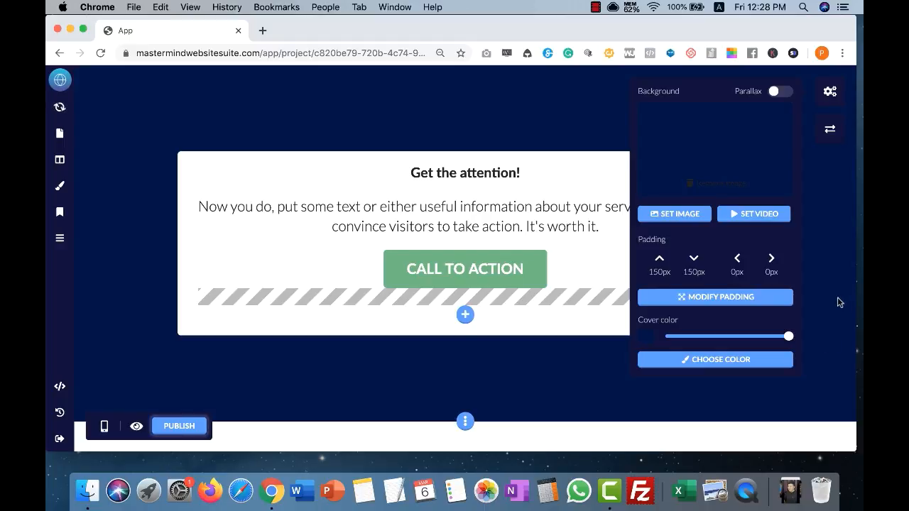
pyautogui.click(828, 94)
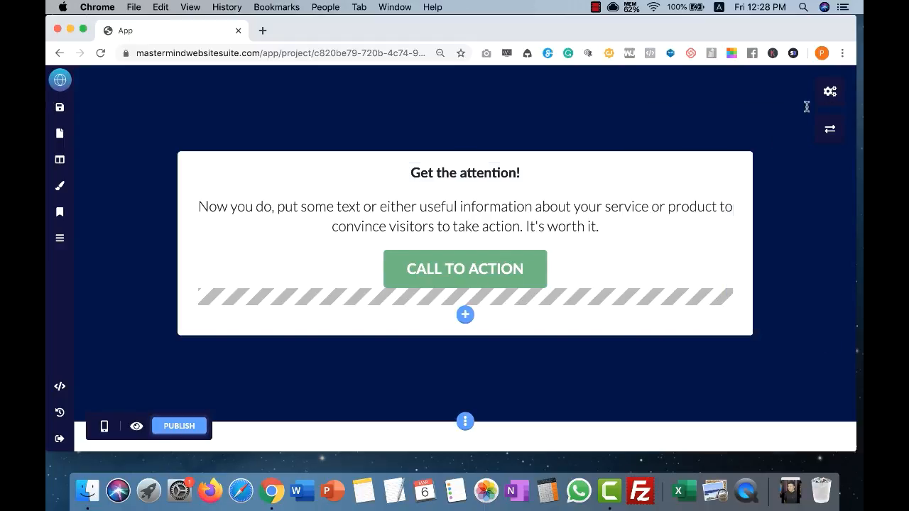
pyautogui.moveTo(538, 173); pyautogui.dragTo(406, 173)
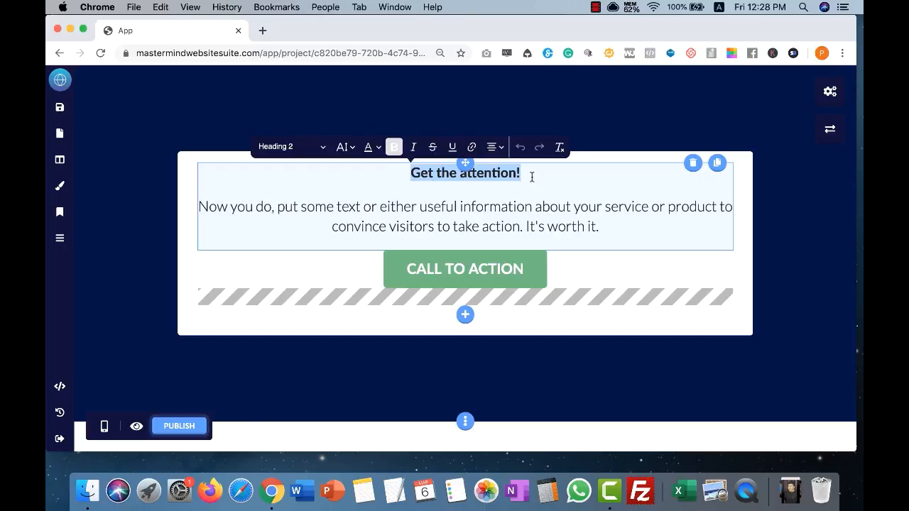
pyautogui.click(568, 276)
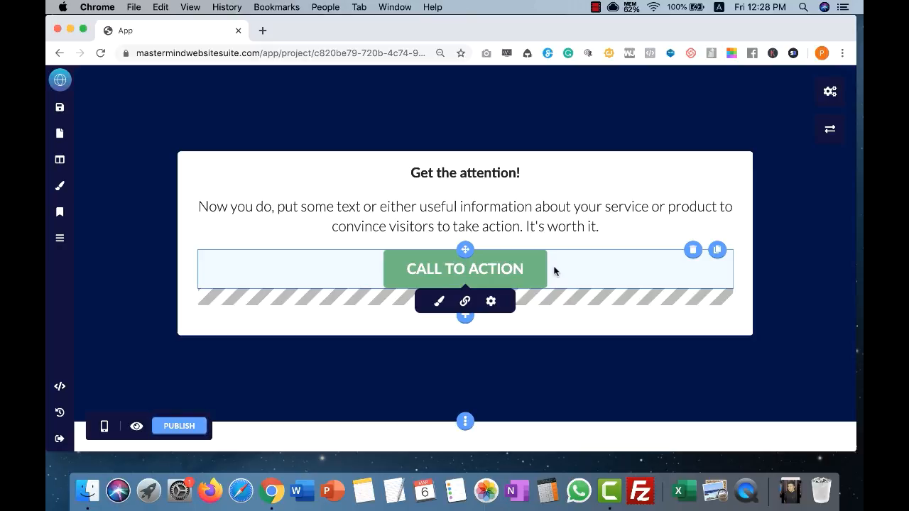
pyautogui.click(801, 300)
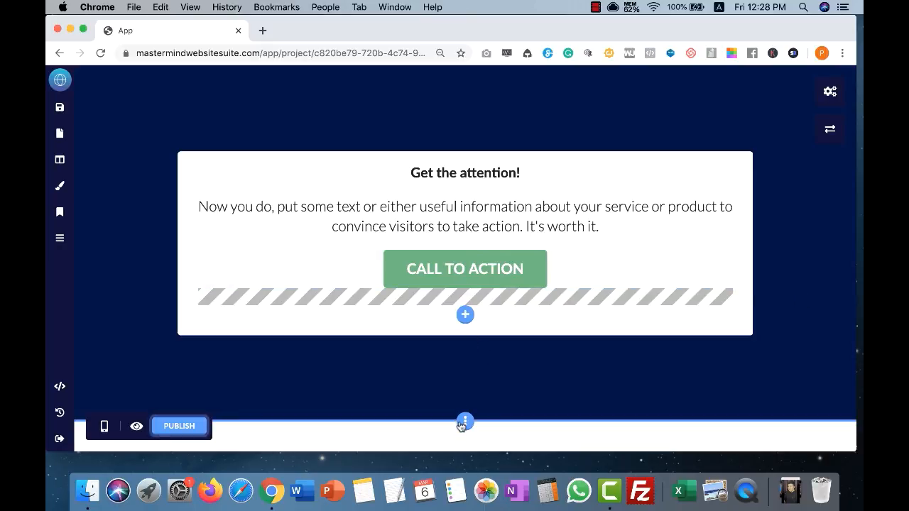
# Insert the footer template with the MyCompany copyright line and ACME logo below the cover section
pyautogui.scroll(-1, 459, 424)
pyautogui.click(459, 423)
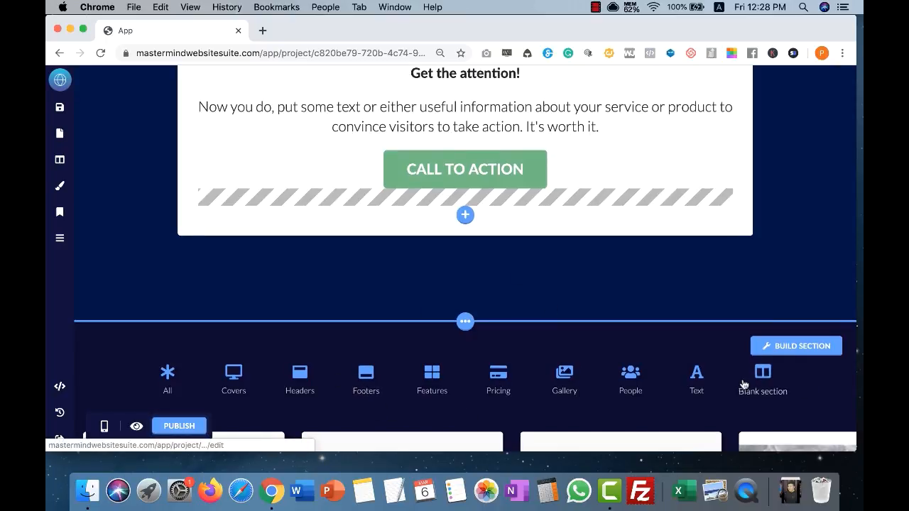
pyautogui.click(372, 369)
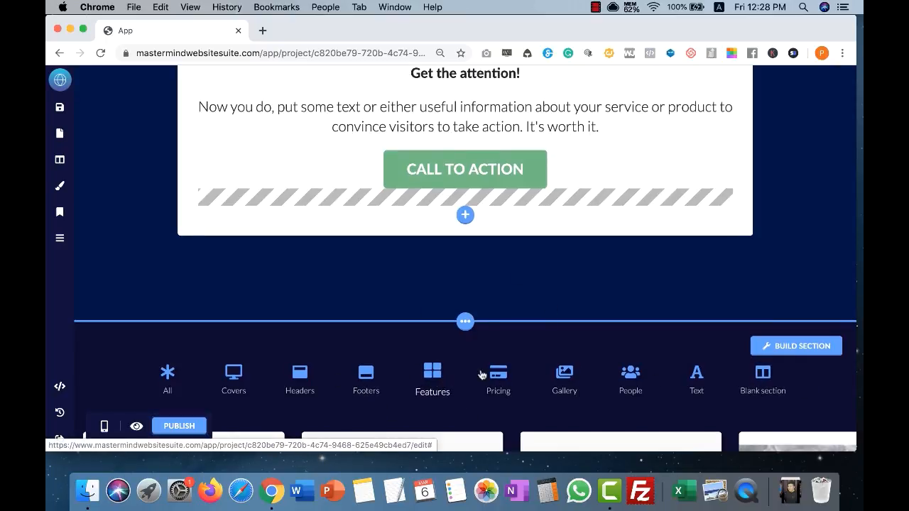
pyautogui.scroll(-3, 581, 322)
pyautogui.click(178, 348)
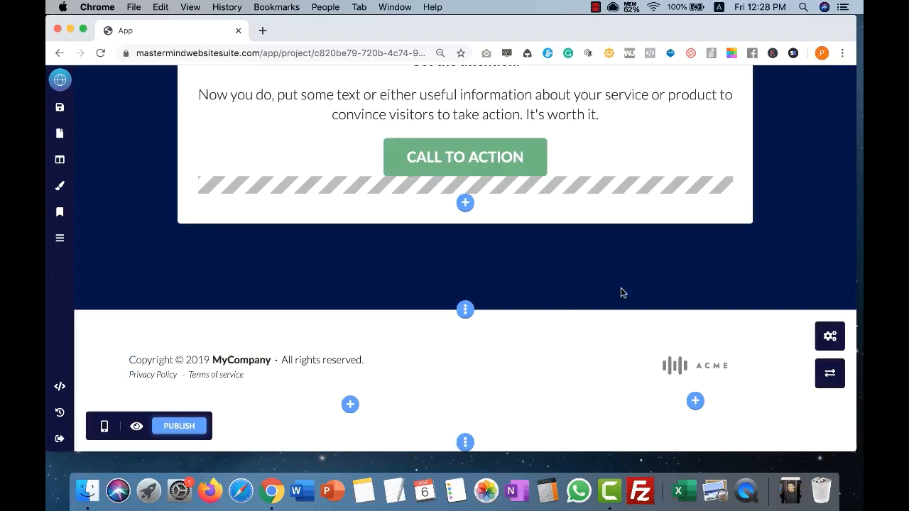
pyautogui.scroll(3, 772, 291)
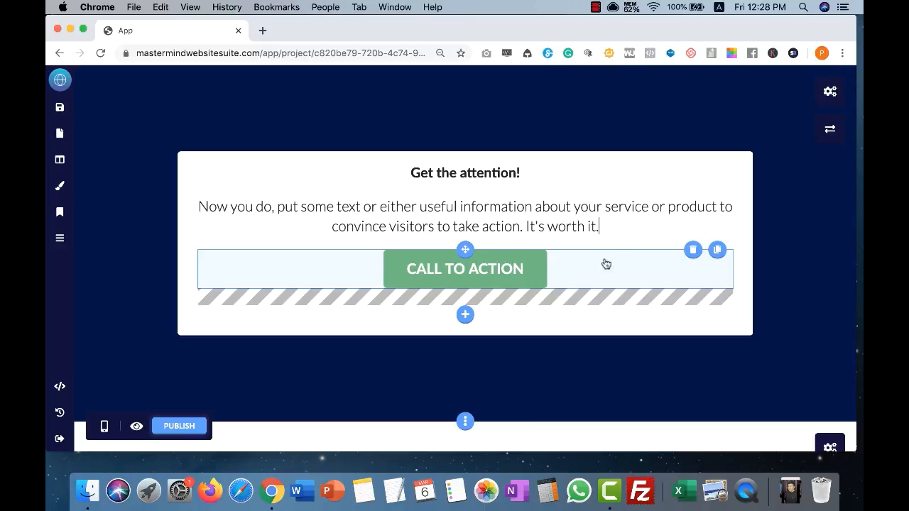
pyautogui.click(465, 315)
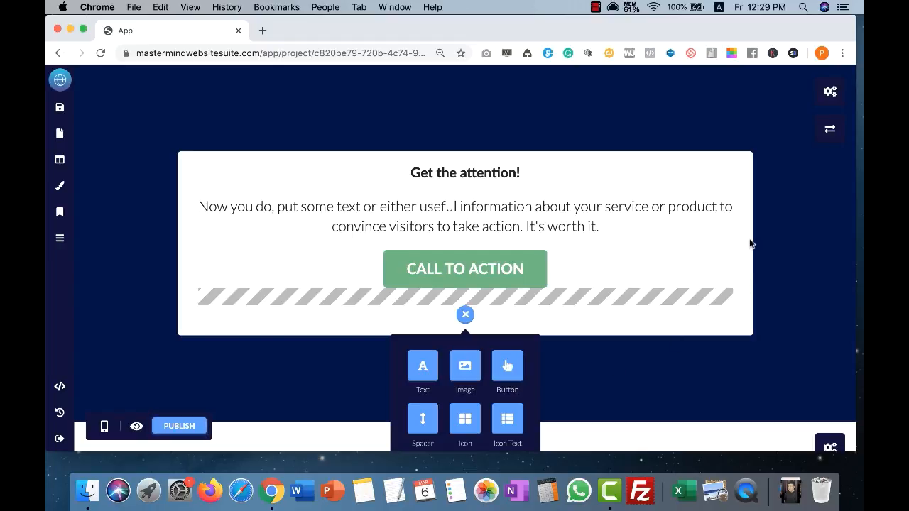
pyautogui.click(465, 315)
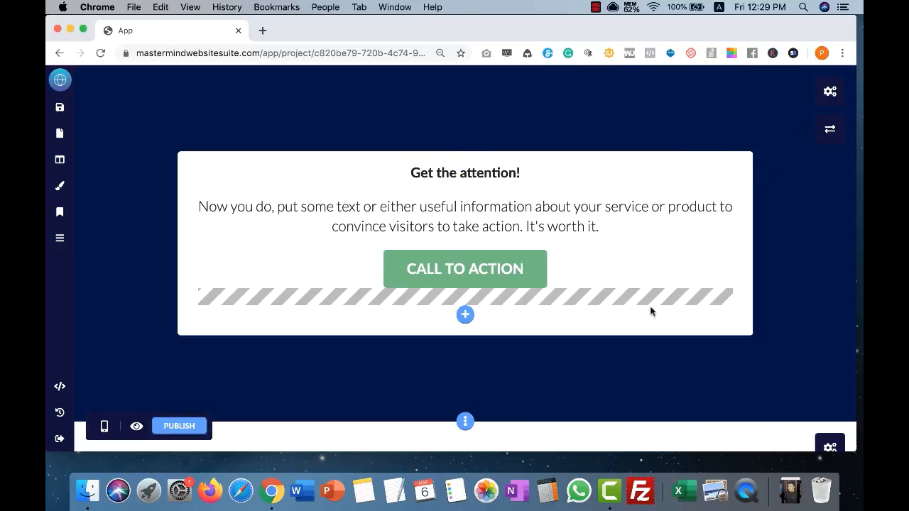
pyautogui.scroll(-3, 648, 341)
pyautogui.click(829, 336)
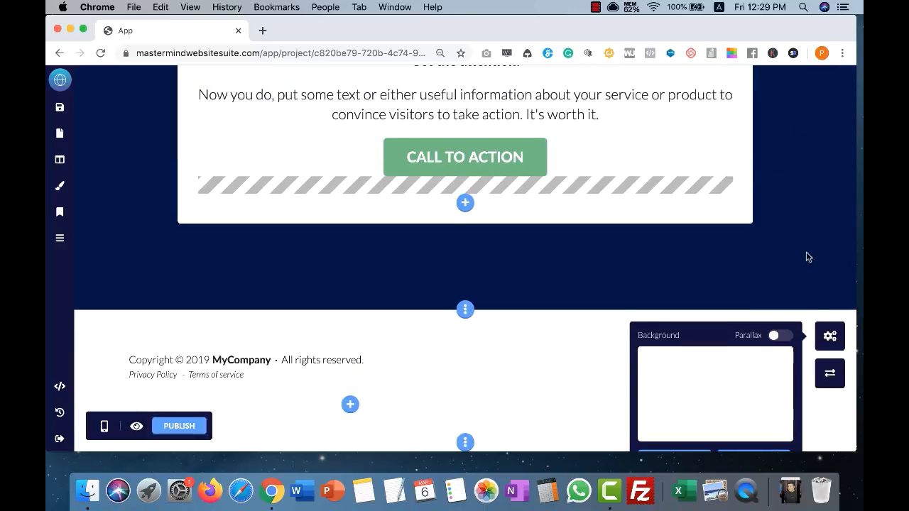
pyautogui.scroll(-2, 715, 371)
pyautogui.scroll(5, 820, 171)
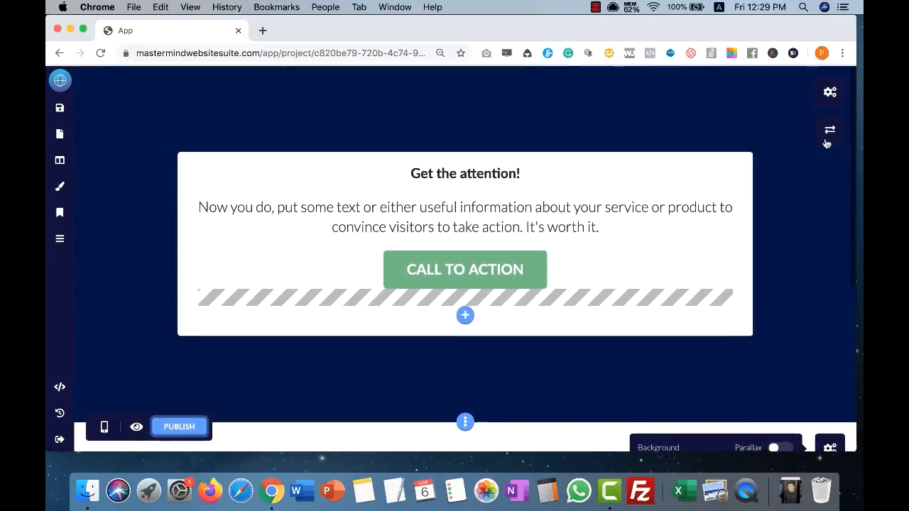
# Open the padding settings of the "Get the attention!" section
pyautogui.click(829, 91)
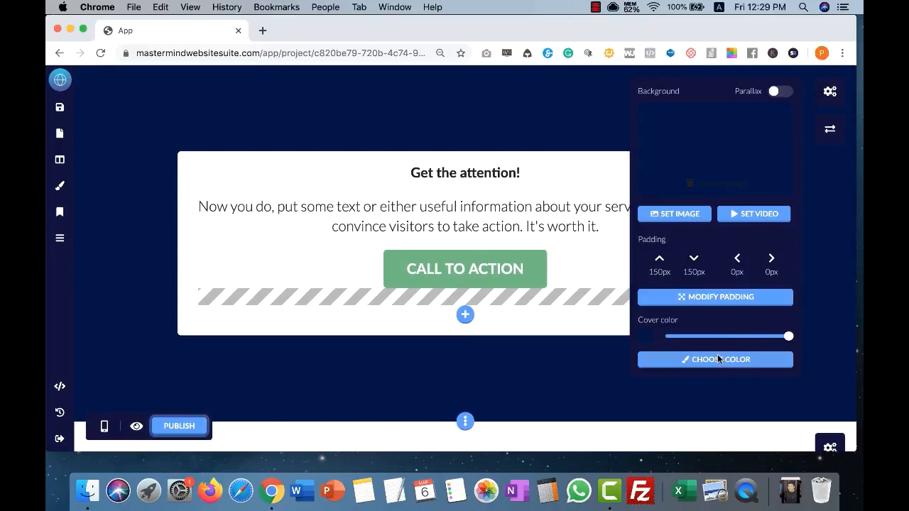
pyautogui.click(708, 298)
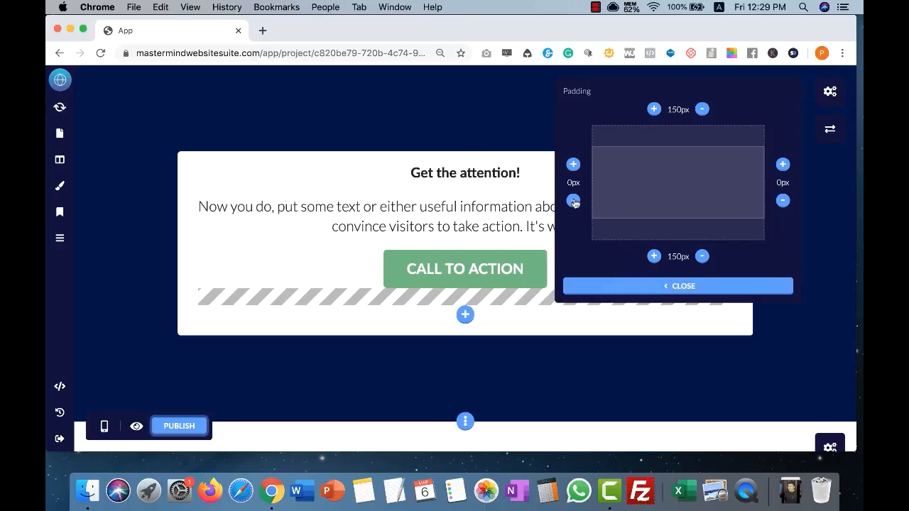
# Try larger left padding values on the "Get the attention!" section and bring the padding back to 0 px
pyautogui.click(574, 164)
pyautogui.click(574, 164)
pyautogui.click(573, 164)
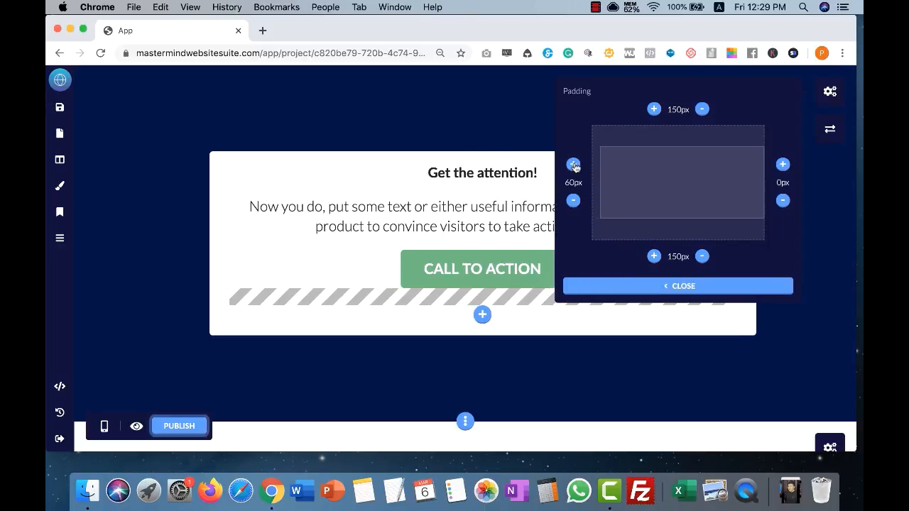
pyautogui.click(575, 168)
pyautogui.click(572, 203)
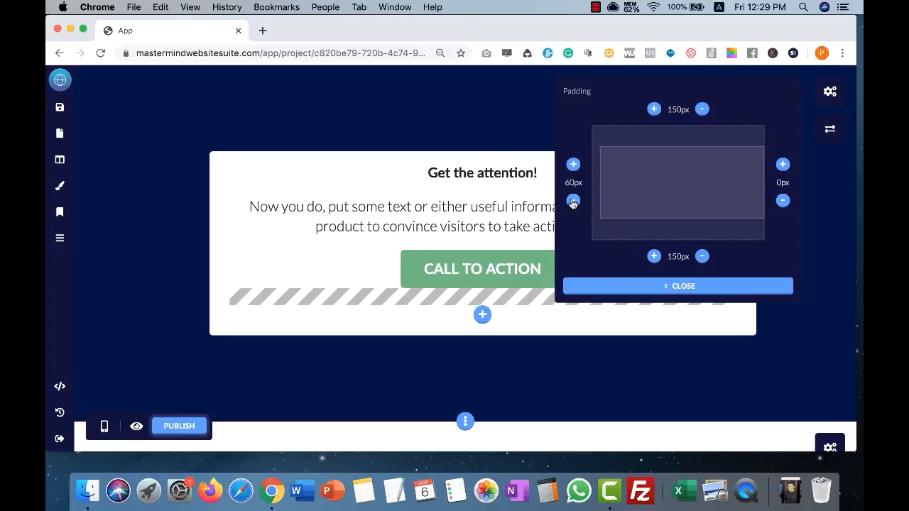
pyautogui.click(572, 203)
pyautogui.click(572, 203)
pyautogui.click(572, 203)
pyautogui.click(573, 165)
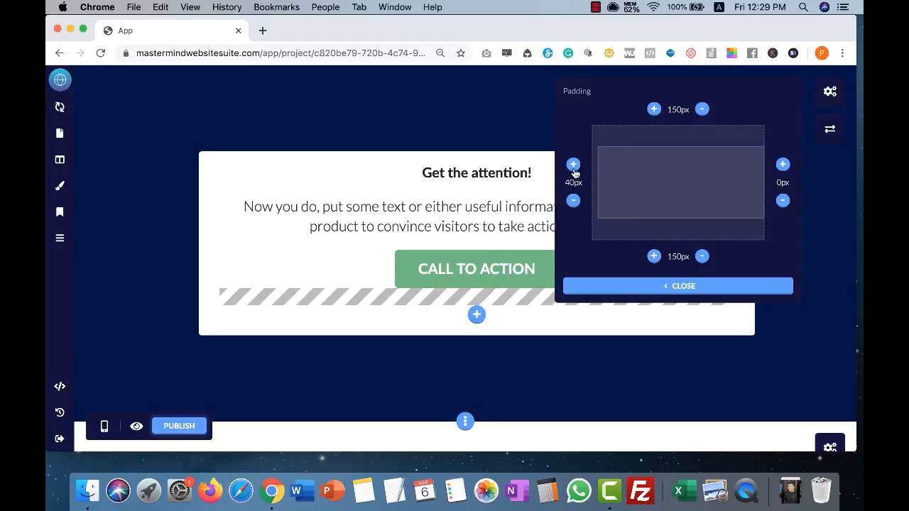
pyautogui.click(574, 165)
pyautogui.click(573, 165)
pyautogui.click(573, 204)
pyautogui.click(573, 204)
pyautogui.click(572, 203)
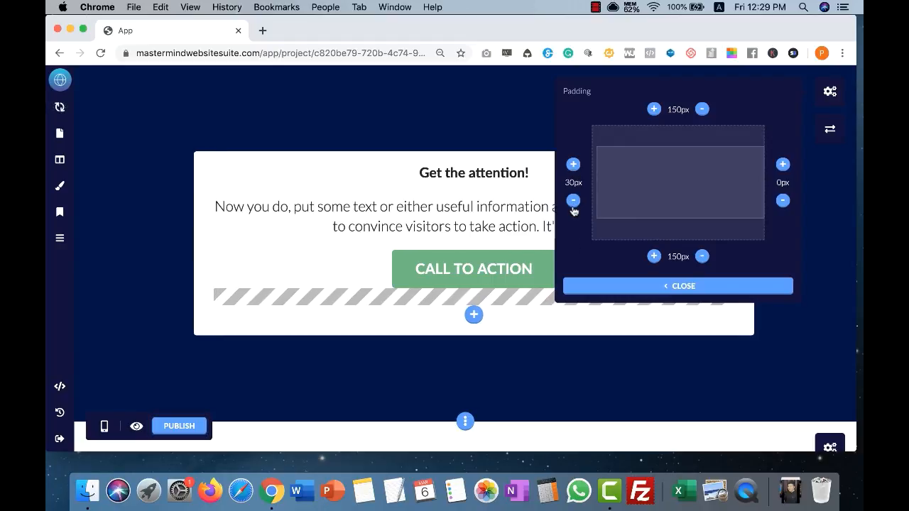
pyautogui.click(573, 204)
pyautogui.click(573, 203)
pyautogui.click(573, 204)
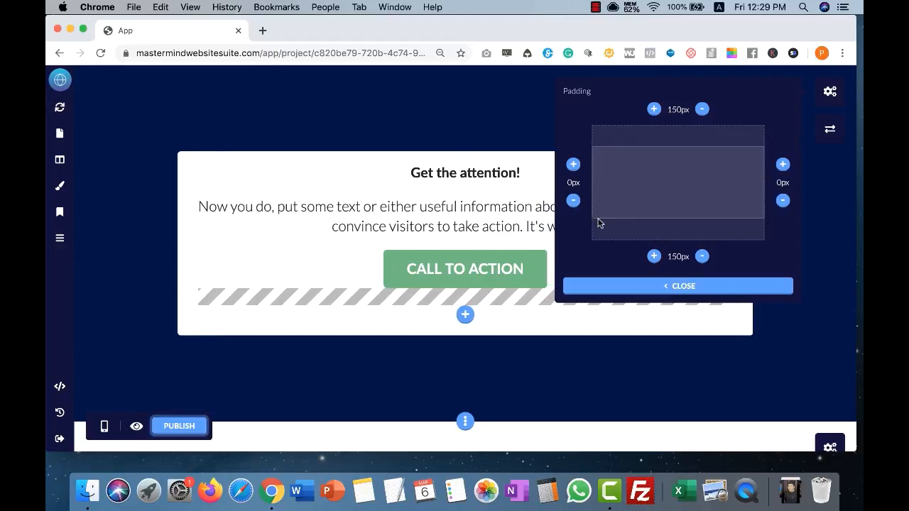
# Set the section's bottom padding to 90 px and its top padding to 100 px, and close the section settings
pyautogui.click(701, 257)
pyautogui.click(702, 257)
pyautogui.click(702, 257)
pyautogui.click(701, 257)
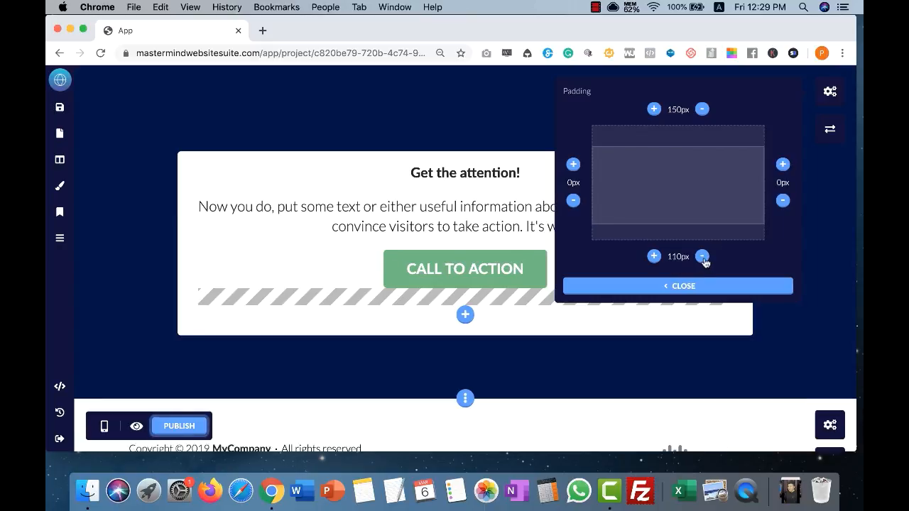
pyautogui.click(701, 257)
pyautogui.click(702, 257)
pyautogui.click(701, 109)
pyautogui.click(701, 110)
pyautogui.click(701, 109)
pyautogui.click(701, 109)
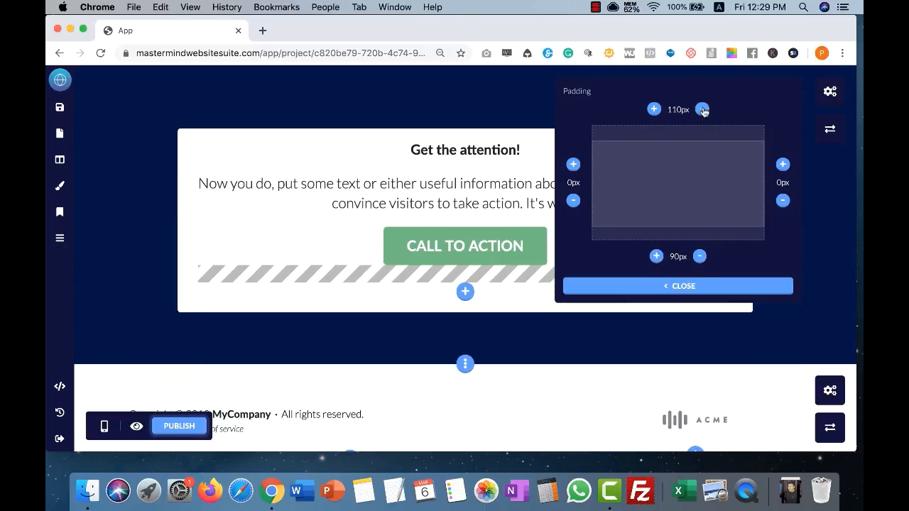
pyautogui.click(701, 109)
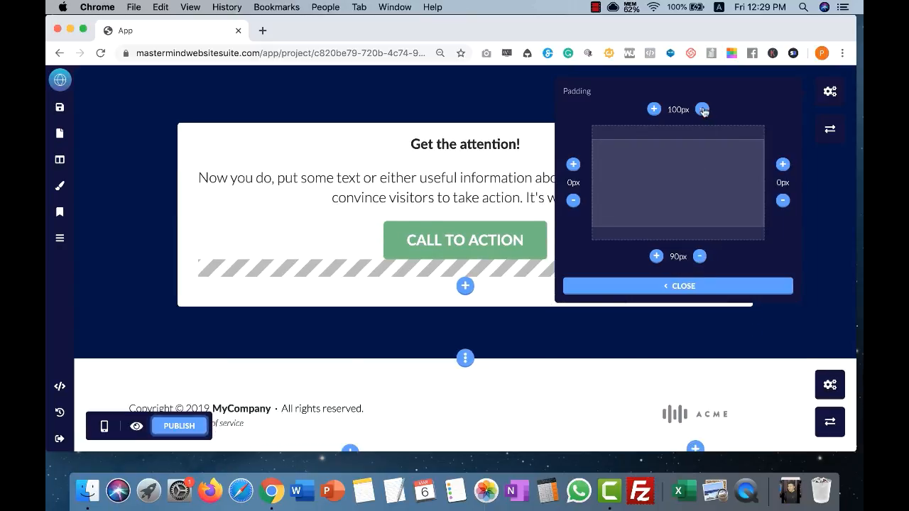
pyautogui.click(705, 286)
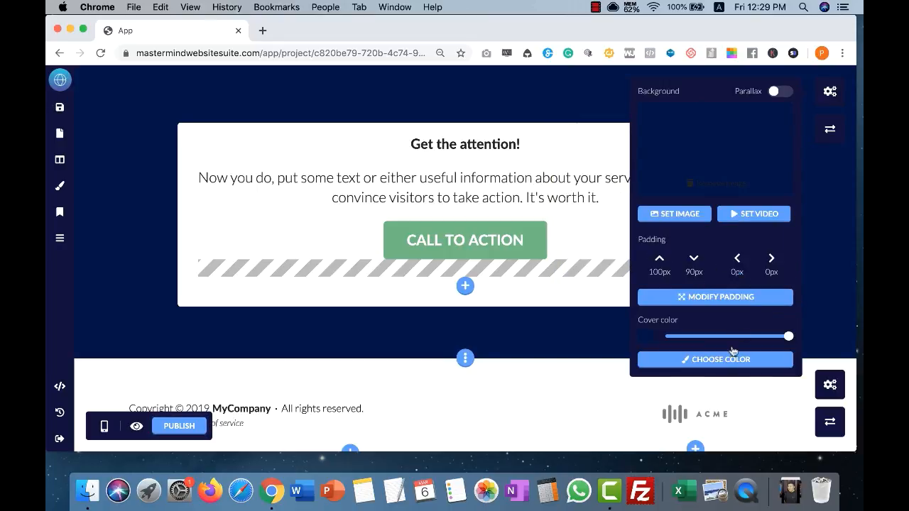
pyautogui.moveTo(832, 92)
# Add a spacer element to the white card and move it above the "Get the attention!" heading
pyautogui.click(428, 145)
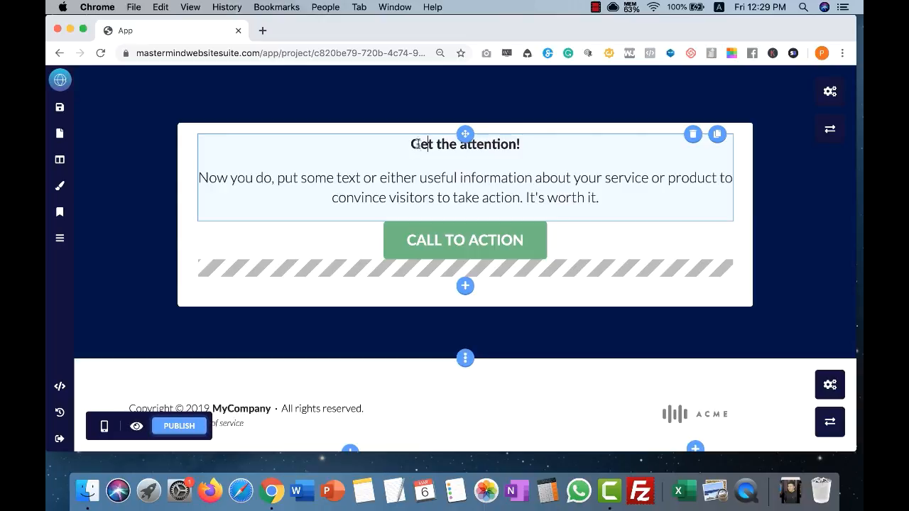
pyautogui.click(465, 286)
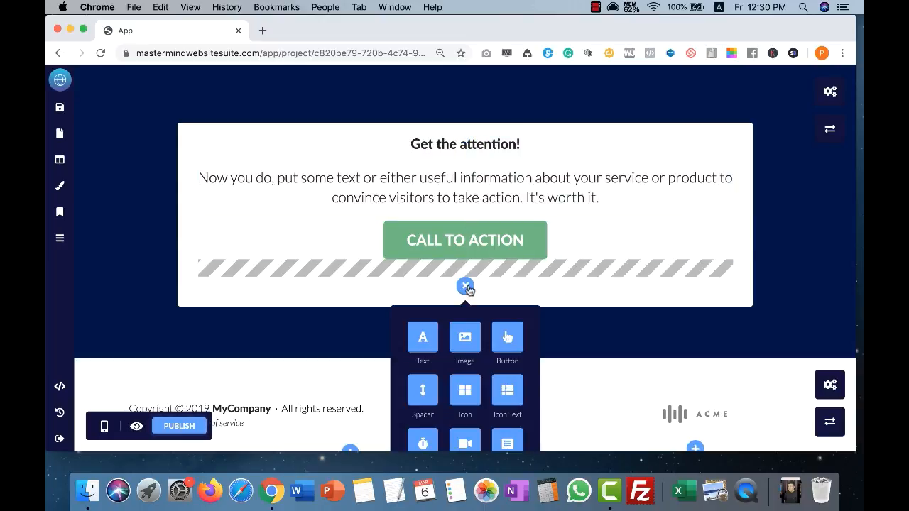
pyautogui.scroll(-2, 577, 309)
pyautogui.scroll(-3, 474, 371)
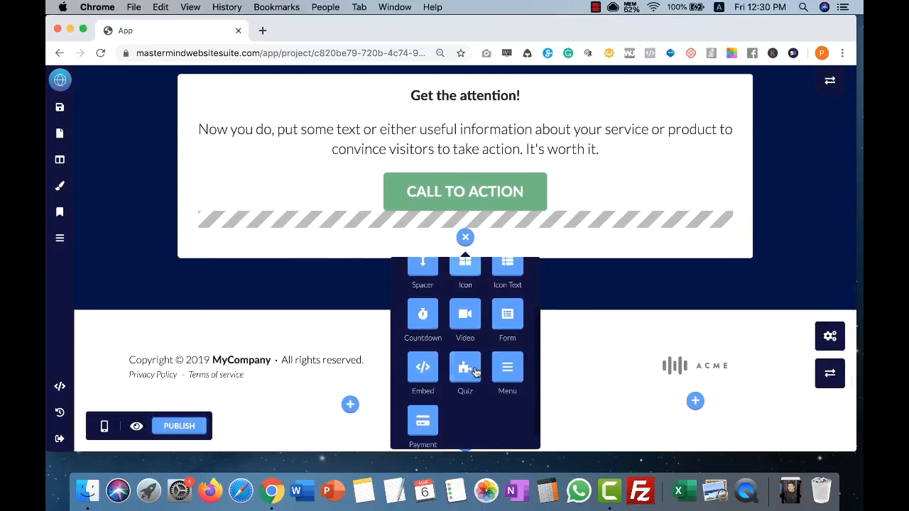
pyautogui.scroll(3, 474, 370)
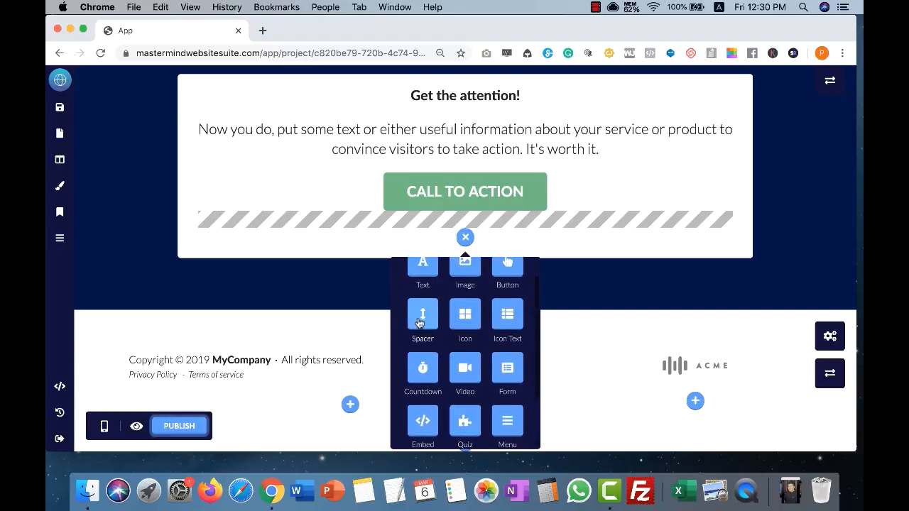
pyautogui.click(418, 323)
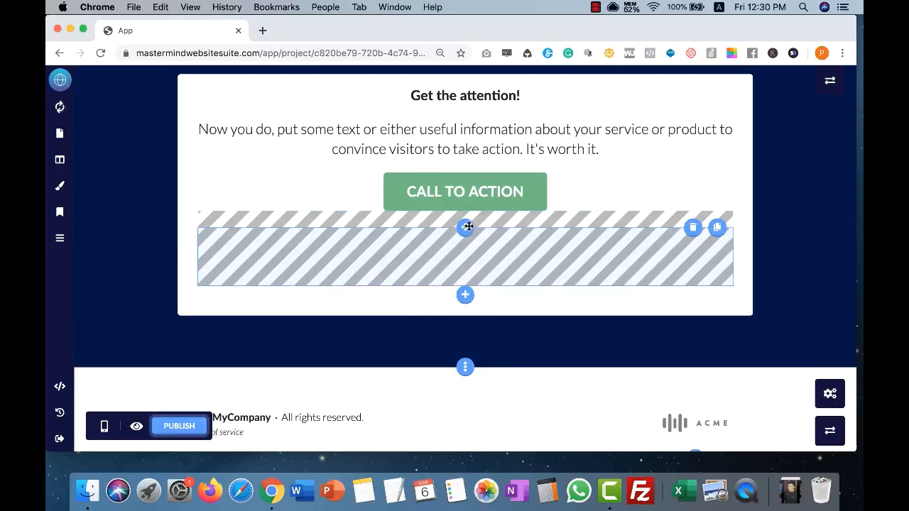
pyautogui.moveTo(467, 227); pyautogui.dragTo(469, 107)
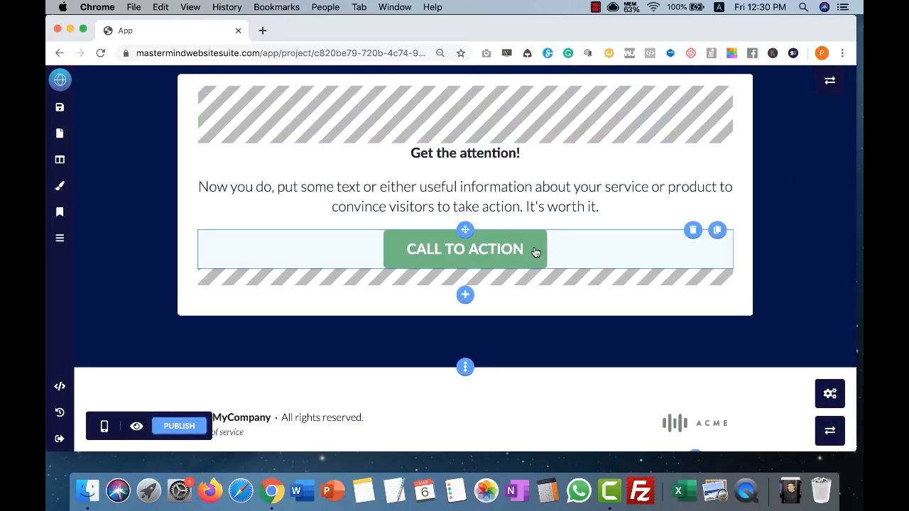
# Try the "Call to action" button above the heading and move it back below the text
pyautogui.moveTo(465, 228); pyautogui.dragTo(465, 168)
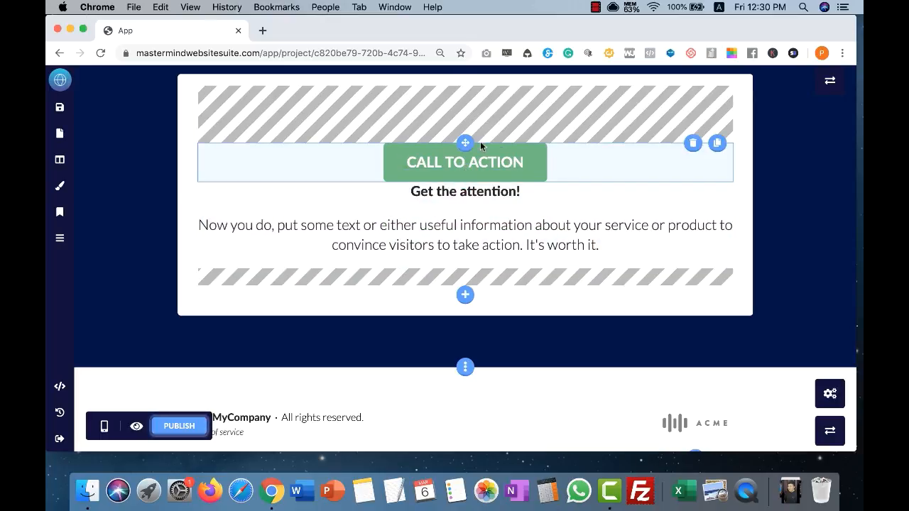
pyautogui.moveTo(464, 140); pyautogui.dragTo(467, 234)
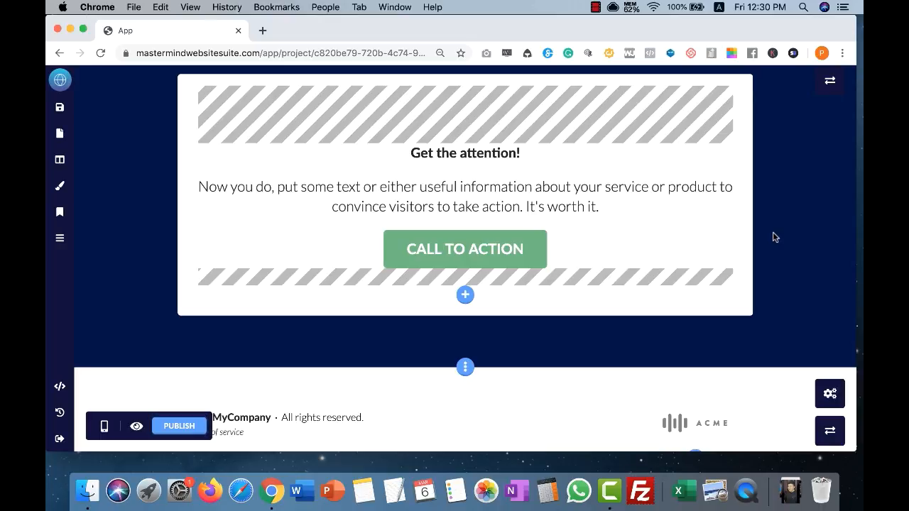
# Save the thankyou page and open the list of the project's pages
pyautogui.click(57, 108)
pyautogui.scroll(3, 313, 228)
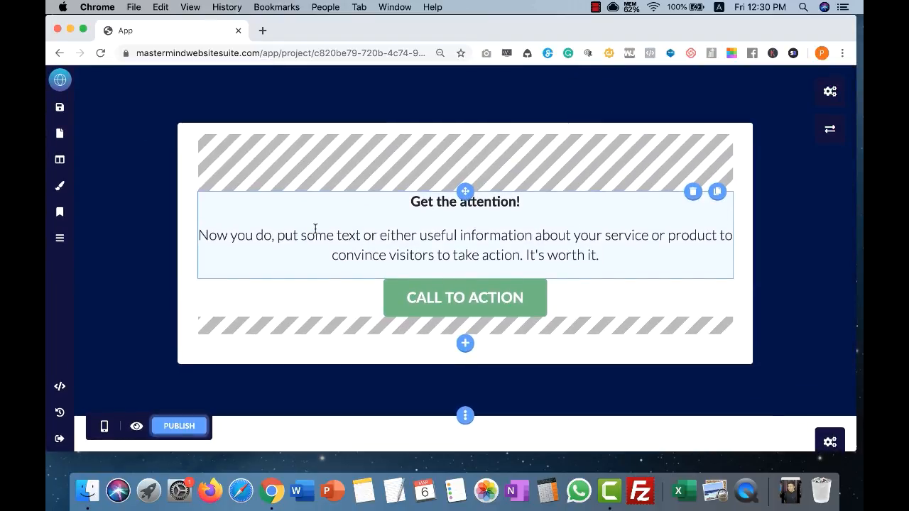
pyautogui.click(60, 133)
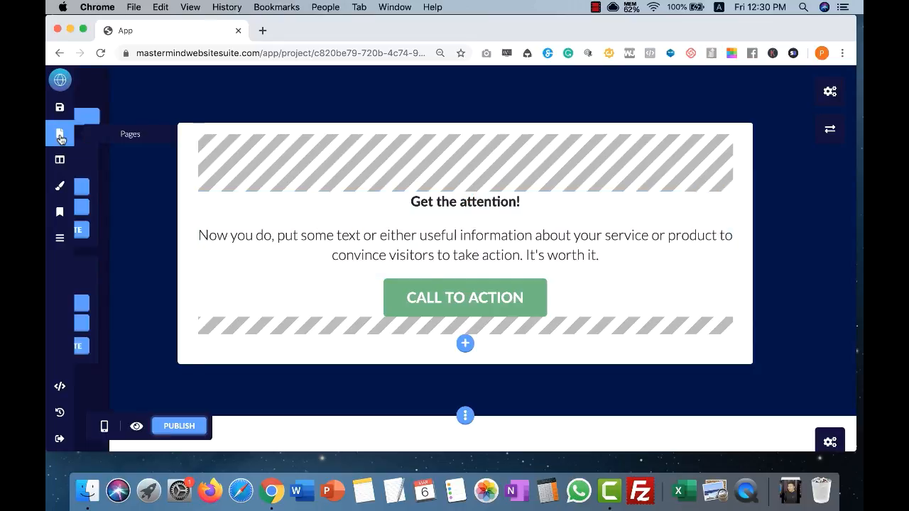
# Create a new page titled "xyz" that copies the general styling and injected codes
pyautogui.click(108, 120)
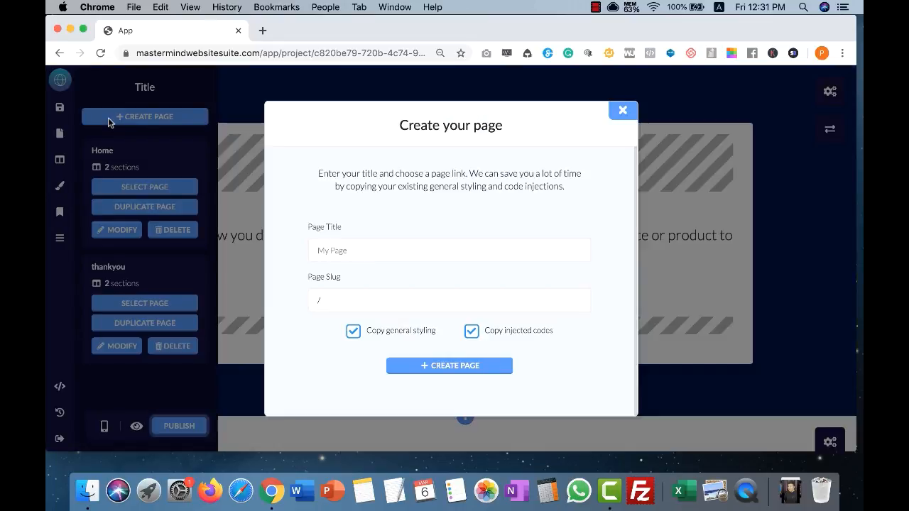
pyautogui.click(382, 250)
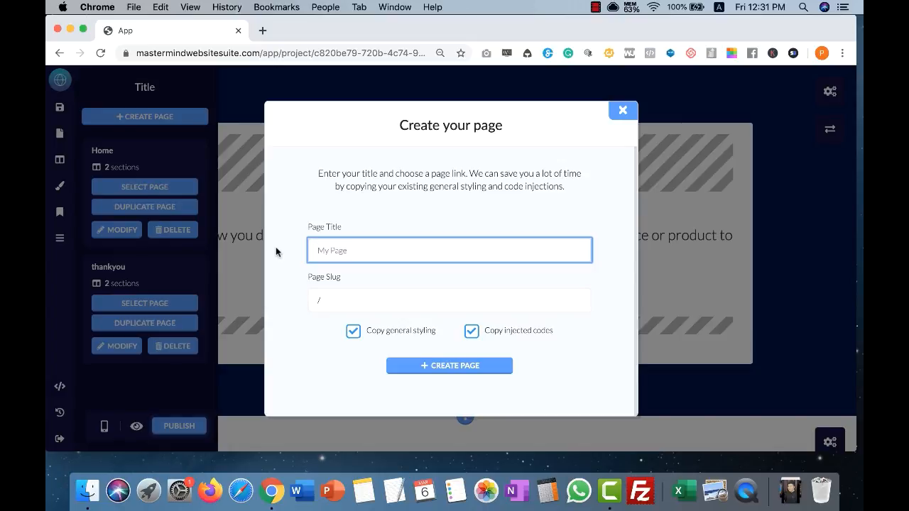
pyautogui.write('xyz')
pyautogui.click(465, 366)
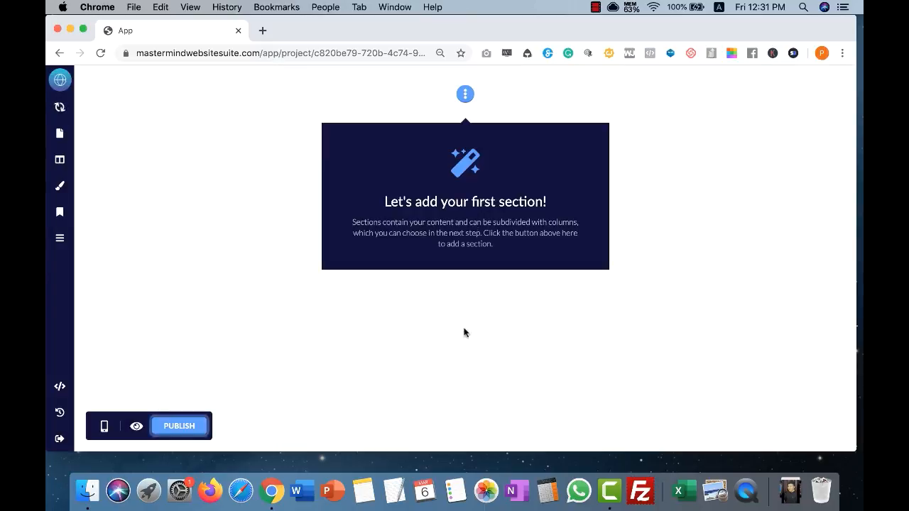
# Examine the ready-made section templates, from covers, features and text to the header designs
pyautogui.click(465, 95)
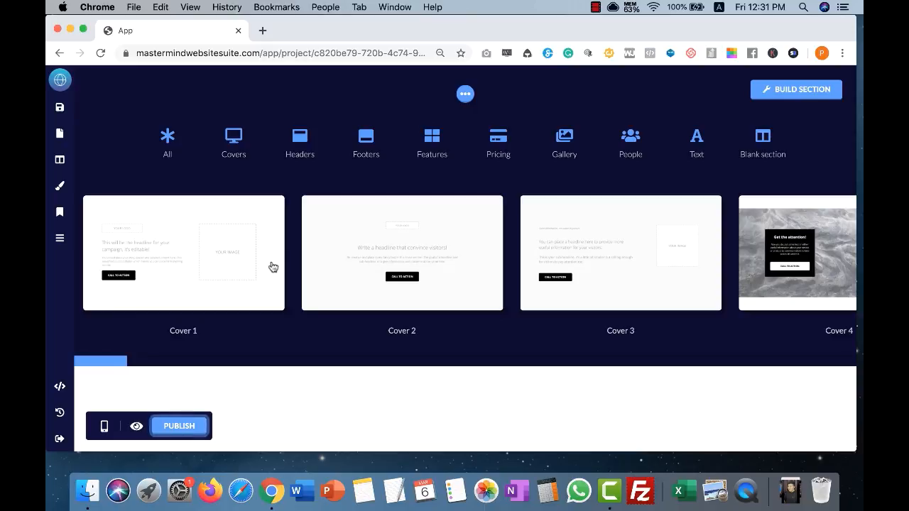
pyautogui.hscroll(15, 272, 266)
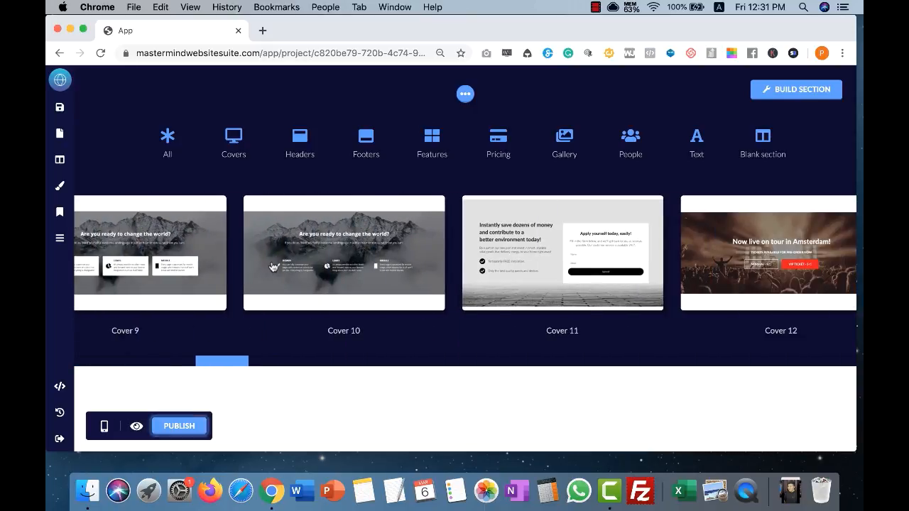
pyautogui.hscroll(15, 272, 267)
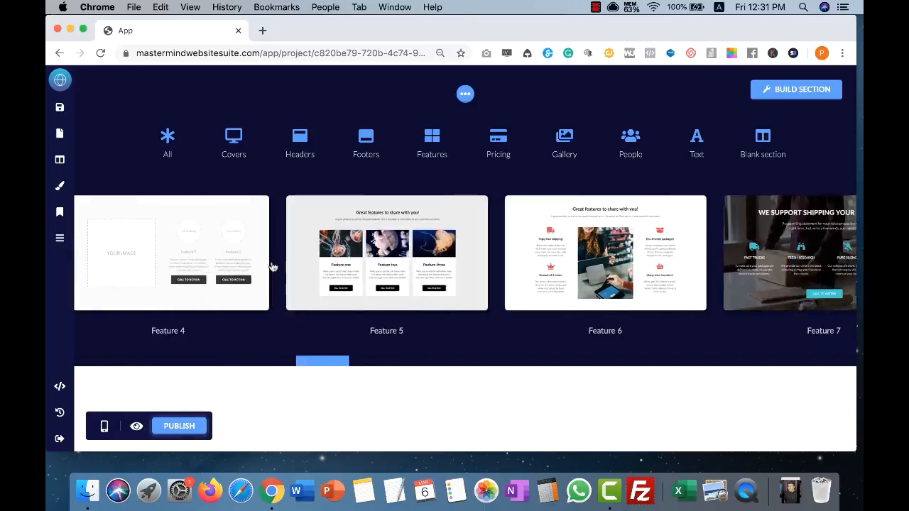
pyautogui.hscroll(15, 272, 266)
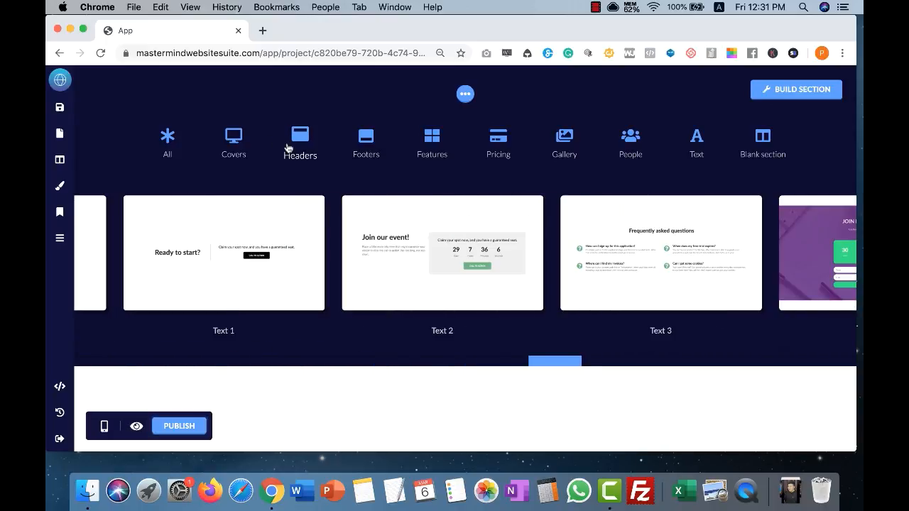
pyautogui.hscroll(5, 513, 243)
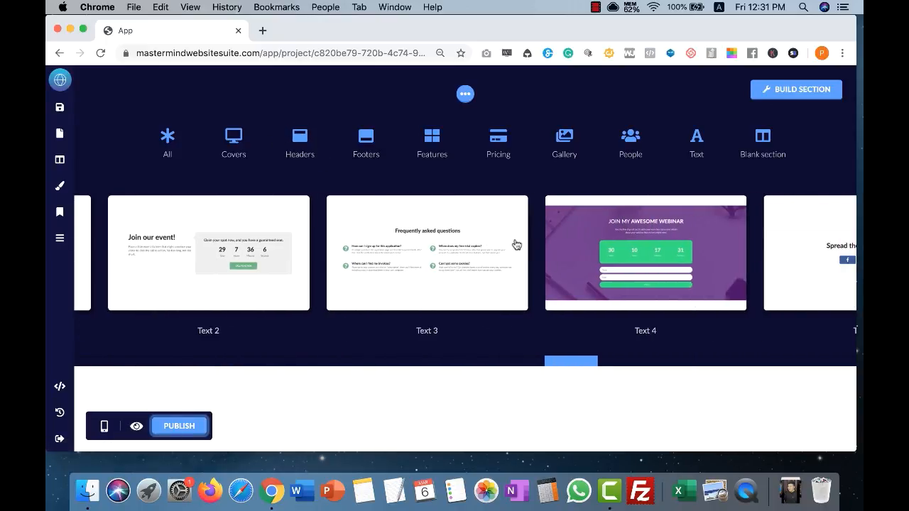
pyautogui.hscroll(8, 516, 244)
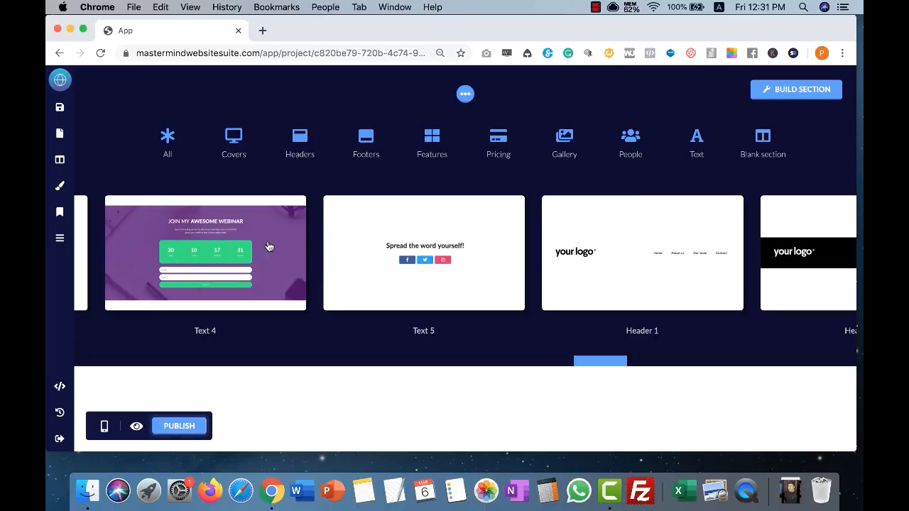
pyautogui.hscroll(10, 480, 260)
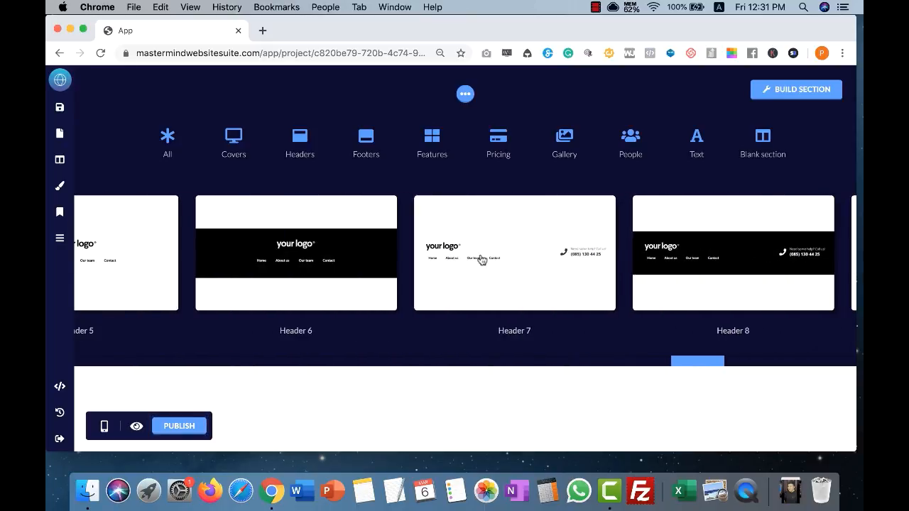
pyautogui.click(299, 150)
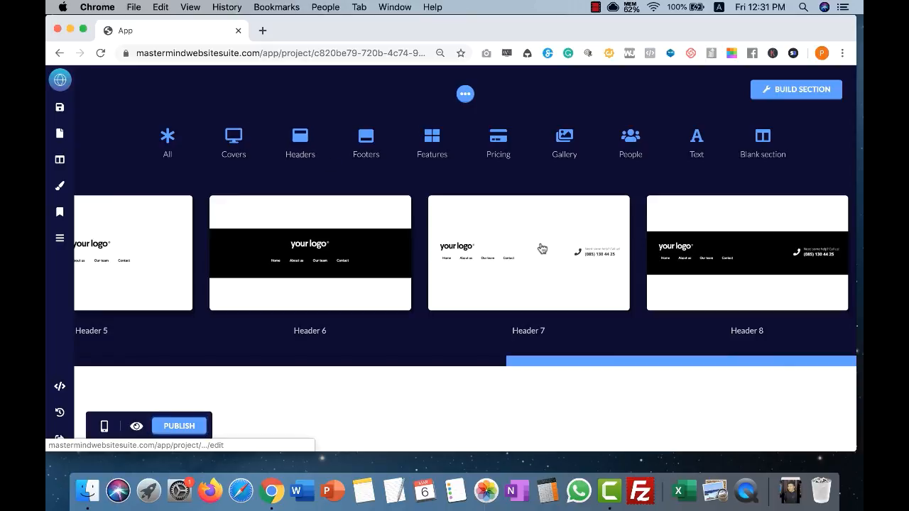
pyautogui.hscroll(-10, 541, 247)
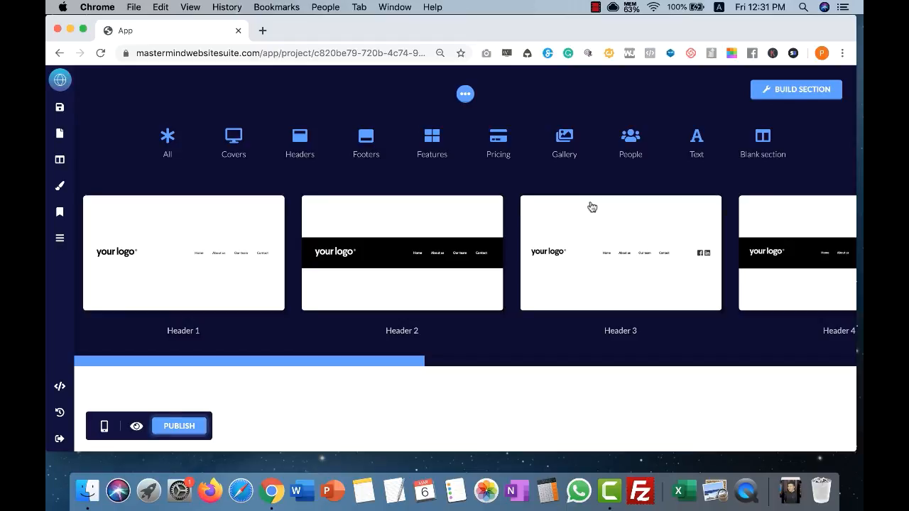
# Add a blank one-column section to the page and place a text element in it
pyautogui.click(762, 139)
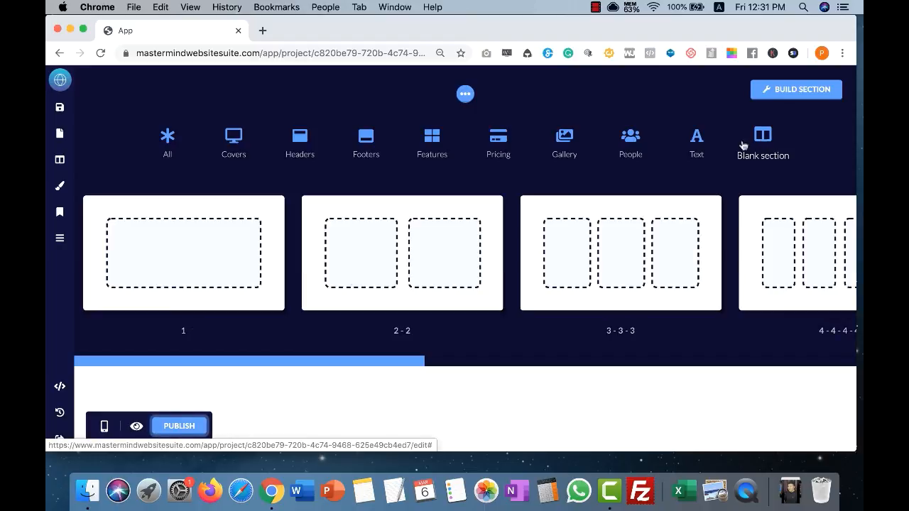
pyautogui.click(190, 267)
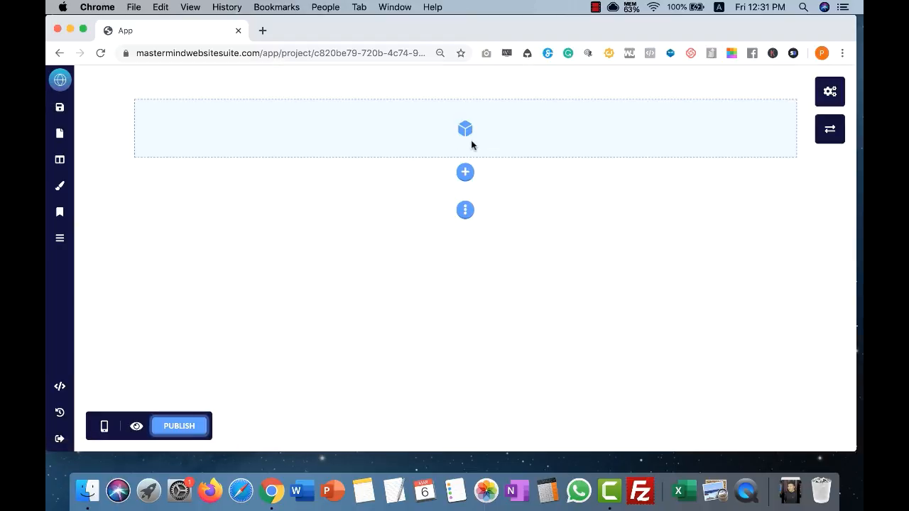
pyautogui.click(465, 174)
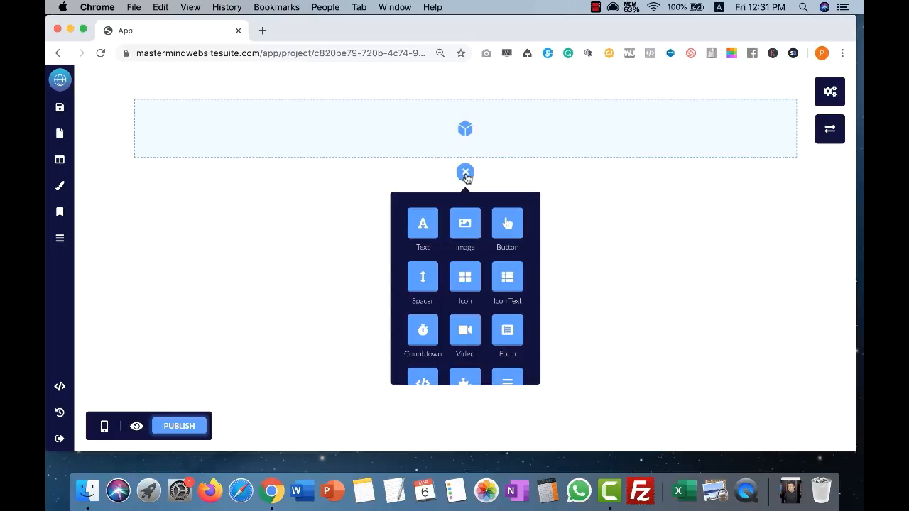
pyautogui.click(426, 227)
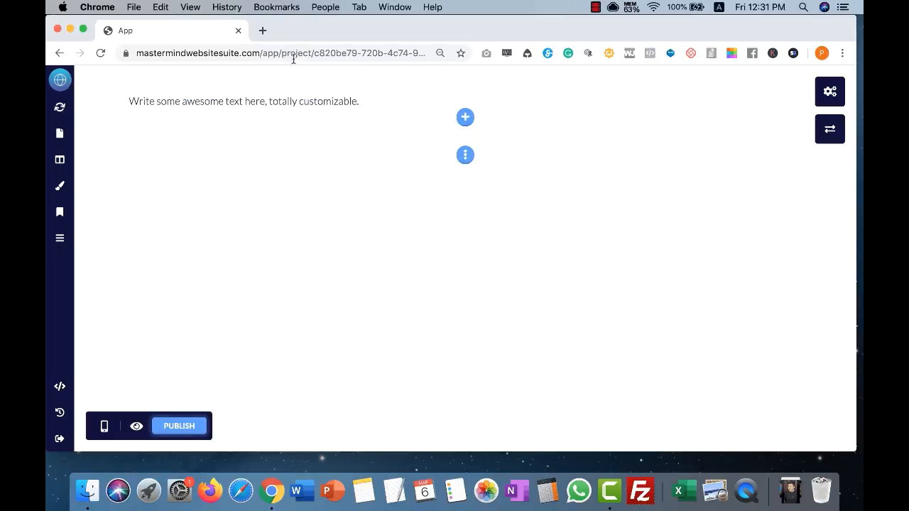
# Format the placeholder text as Heading 1 and set its font size to Big
pyautogui.moveTo(367, 100); pyautogui.dragTo(127, 101)
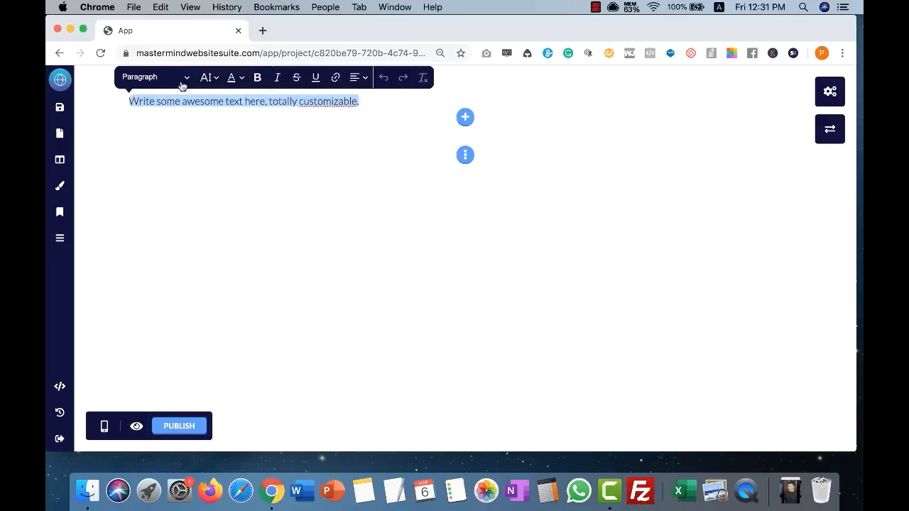
pyautogui.click(185, 79)
pyautogui.click(173, 119)
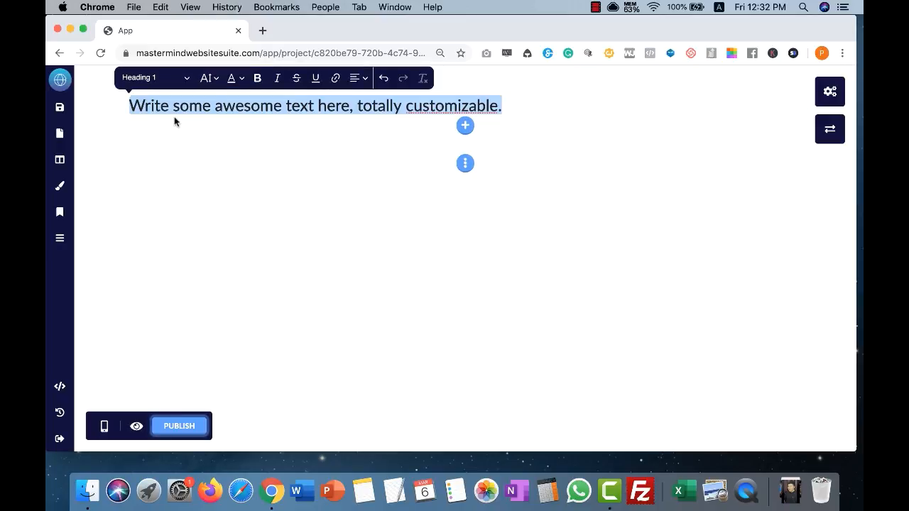
pyautogui.click(207, 78)
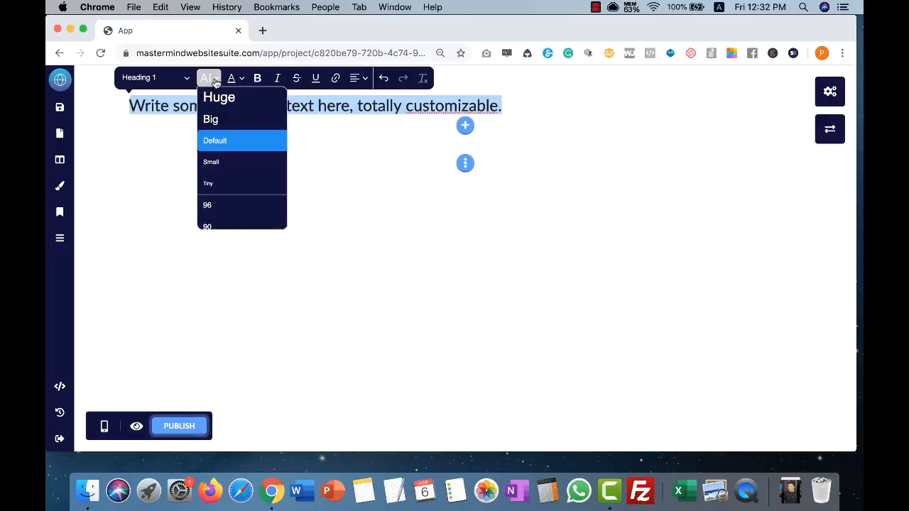
pyautogui.click(224, 120)
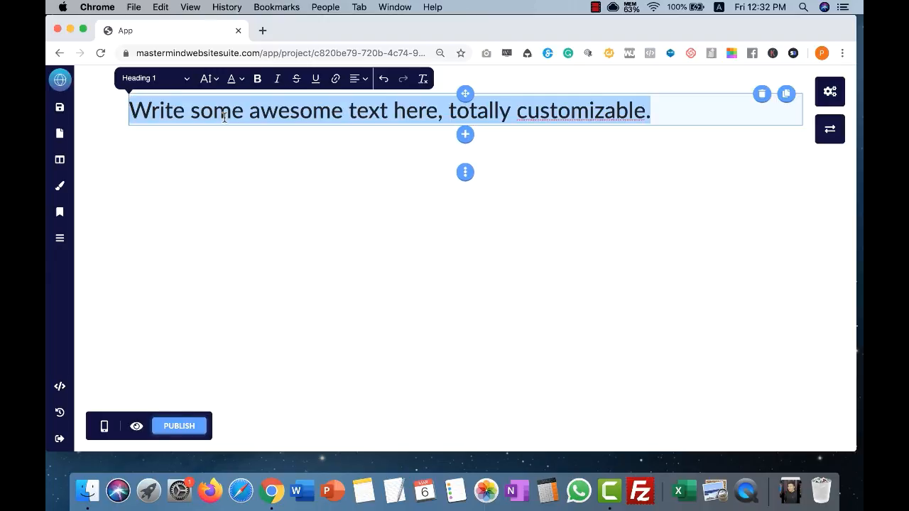
# Try font size 76 on the heading text, and settle on size 68
pyautogui.click(216, 82)
pyautogui.scroll(-5, 229, 163)
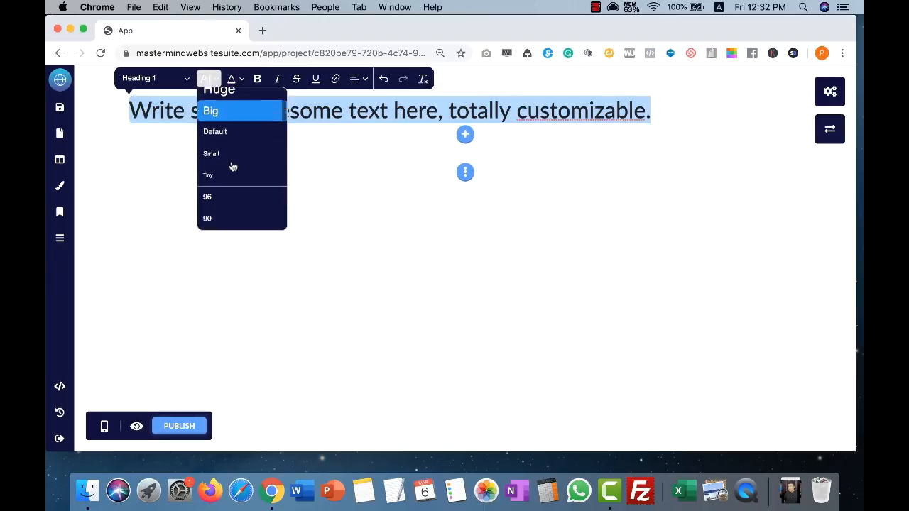
pyautogui.scroll(-3, 226, 190)
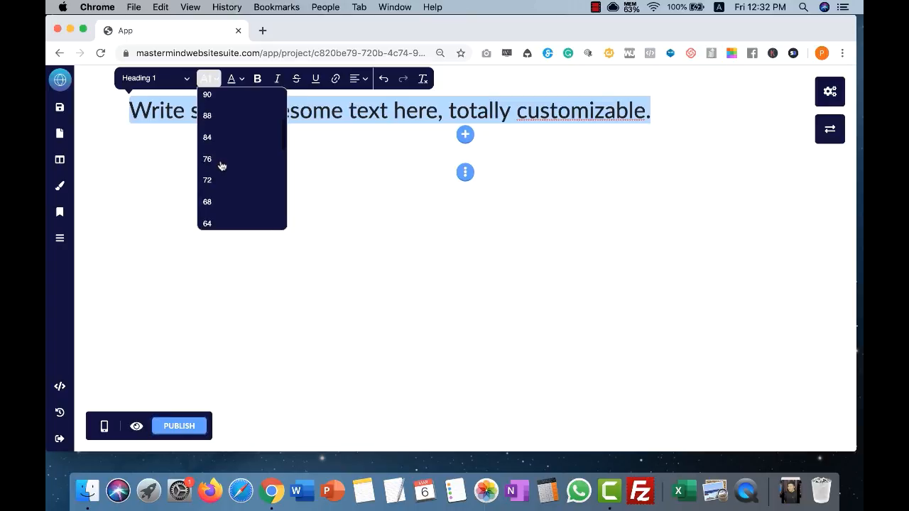
pyautogui.click(221, 161)
pyautogui.click(211, 81)
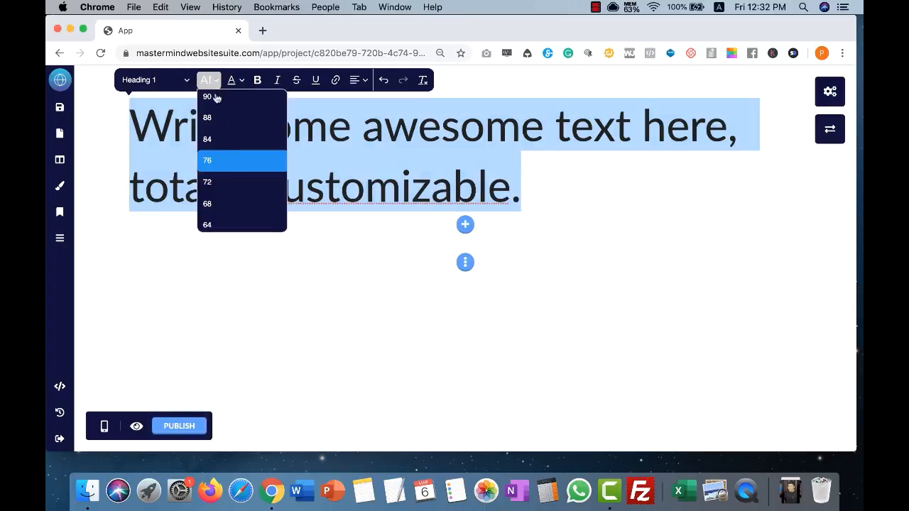
pyautogui.click(231, 204)
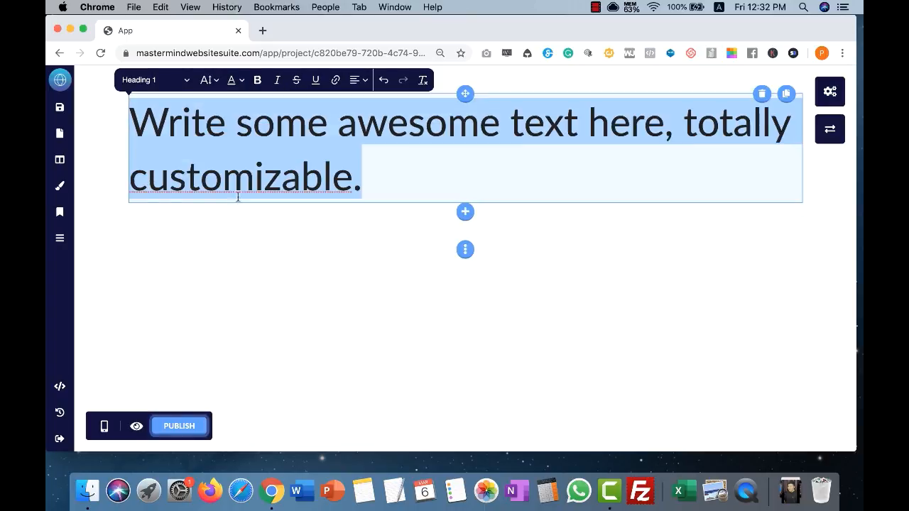
# Center-align the heading text and deselect it
pyautogui.click(355, 79)
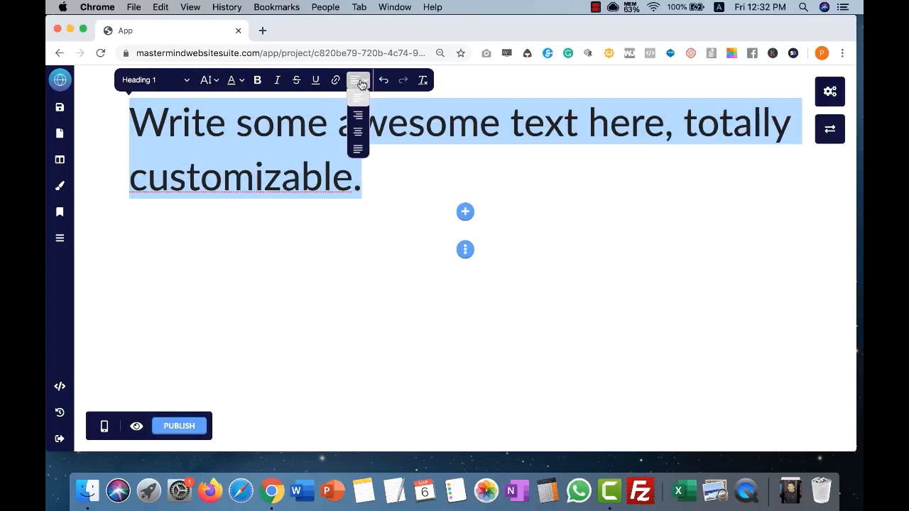
pyautogui.click(358, 140)
pyautogui.click(602, 163)
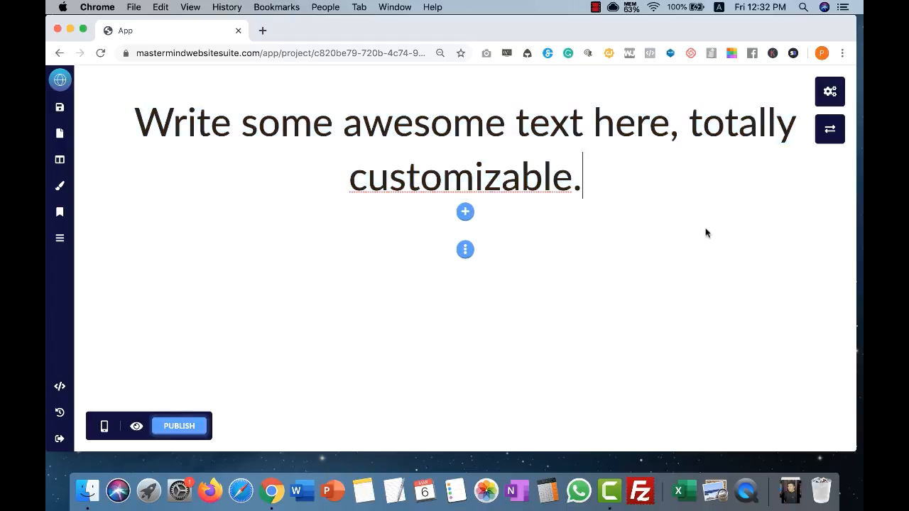
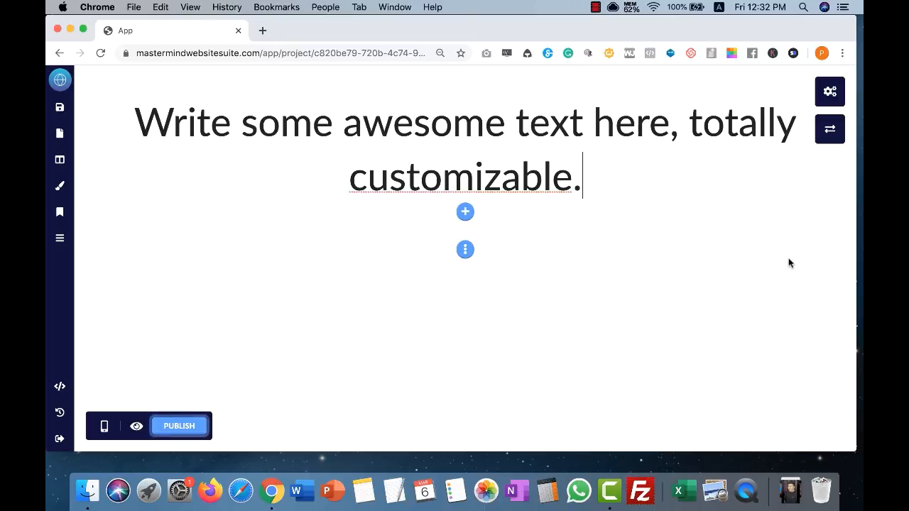
# Set the section's left and right padding to 50 px each and close the section settings
pyautogui.click(829, 91)
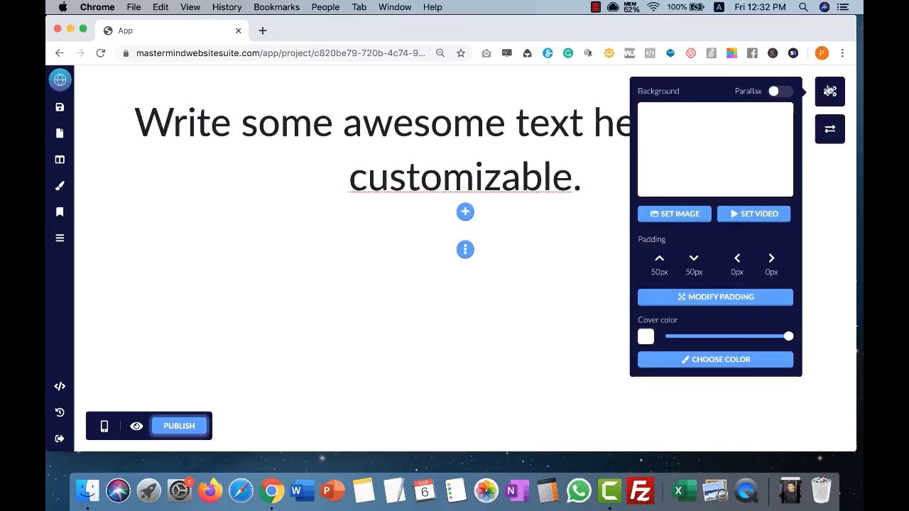
pyautogui.click(730, 301)
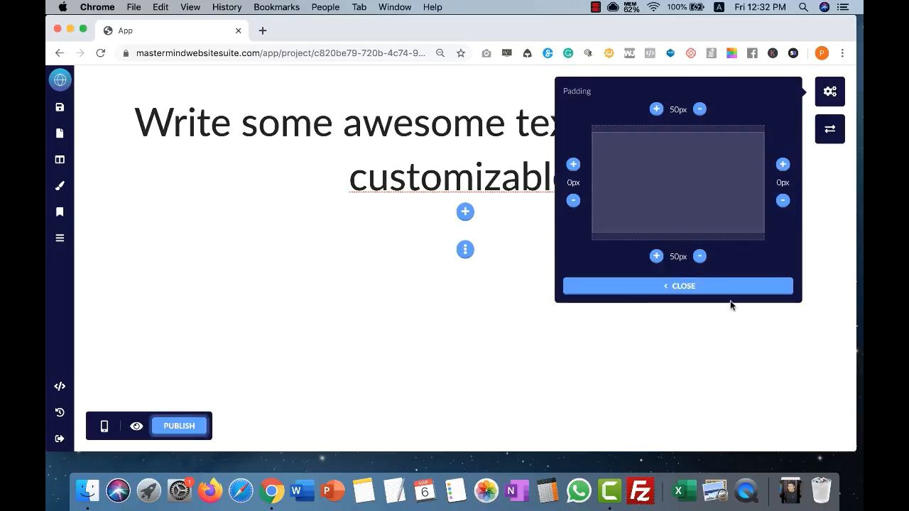
pyautogui.click(573, 166)
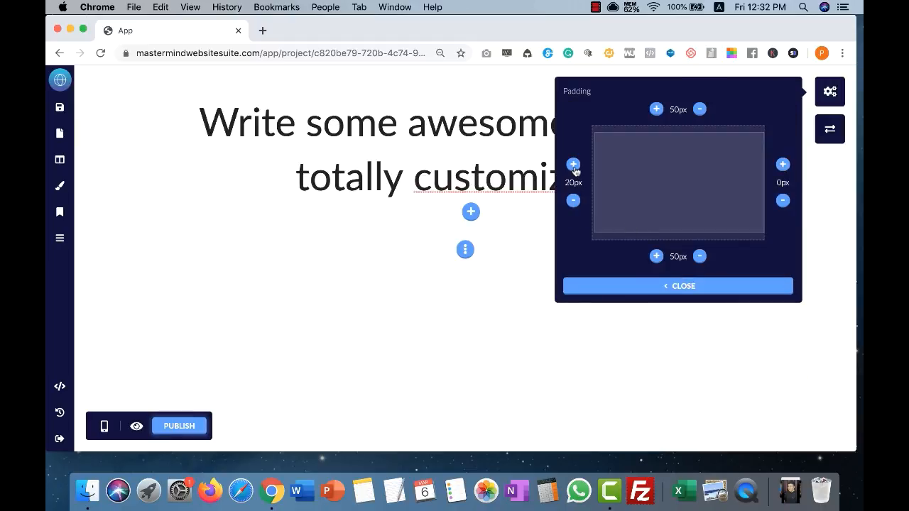
pyautogui.click(781, 164)
pyautogui.click(722, 286)
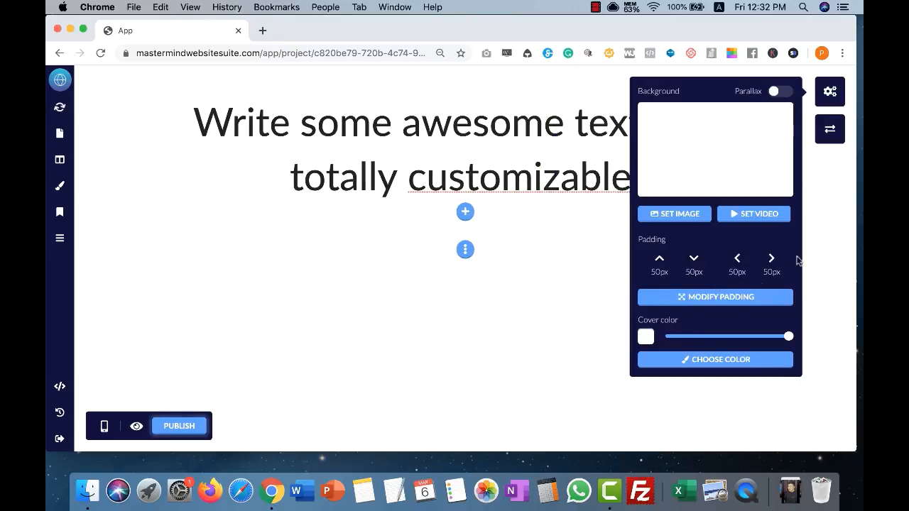
pyautogui.click(819, 243)
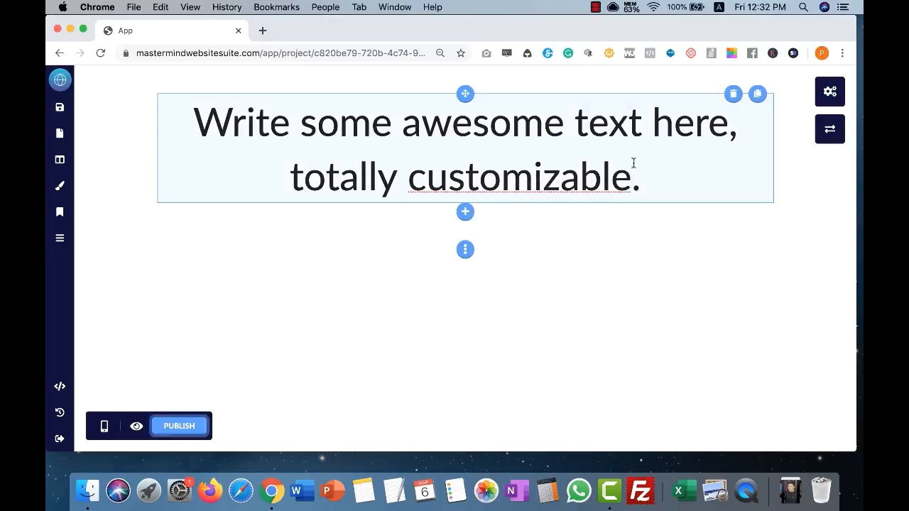
# Add a video element below the heading and open a new browser tab
pyautogui.click(465, 212)
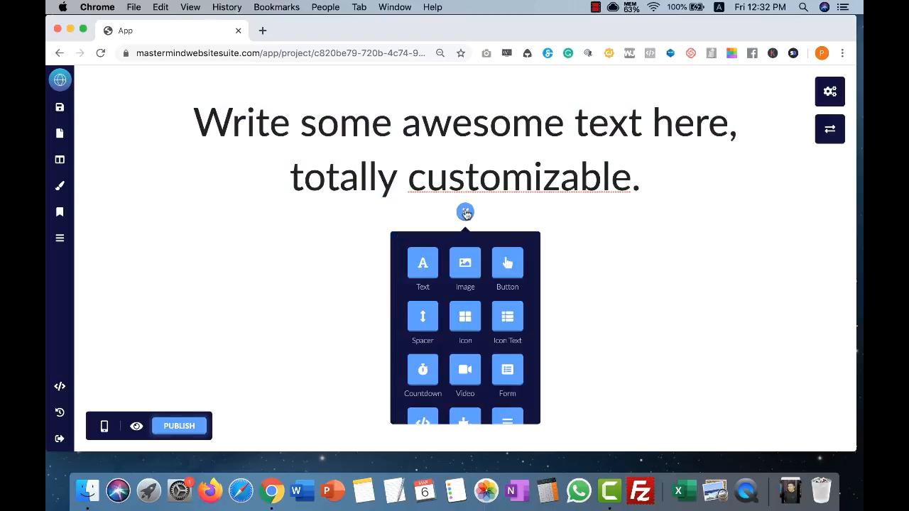
pyautogui.click(465, 369)
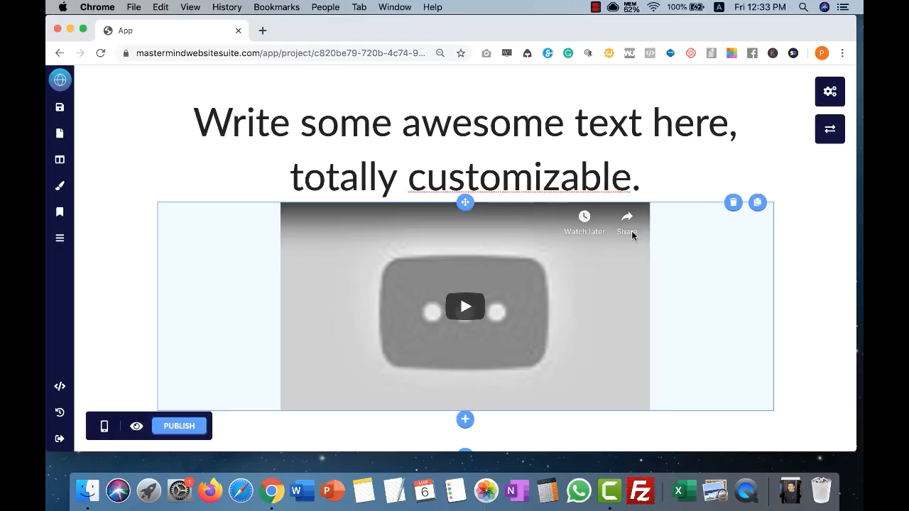
pyautogui.click(262, 30)
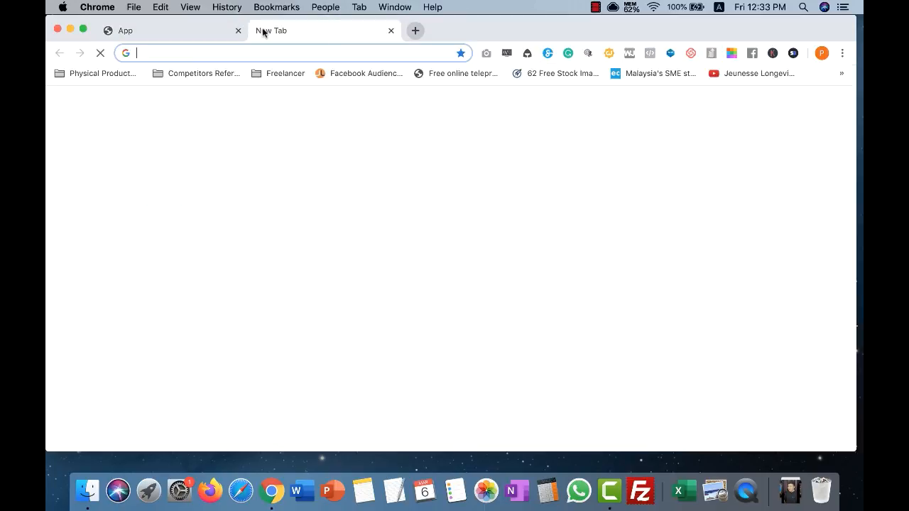
# Search YouTube for "james bond" and open the No Time To Die Super Bowl Trailer (2020) video
pyautogui.write('you')
pyautogui.press('Return')
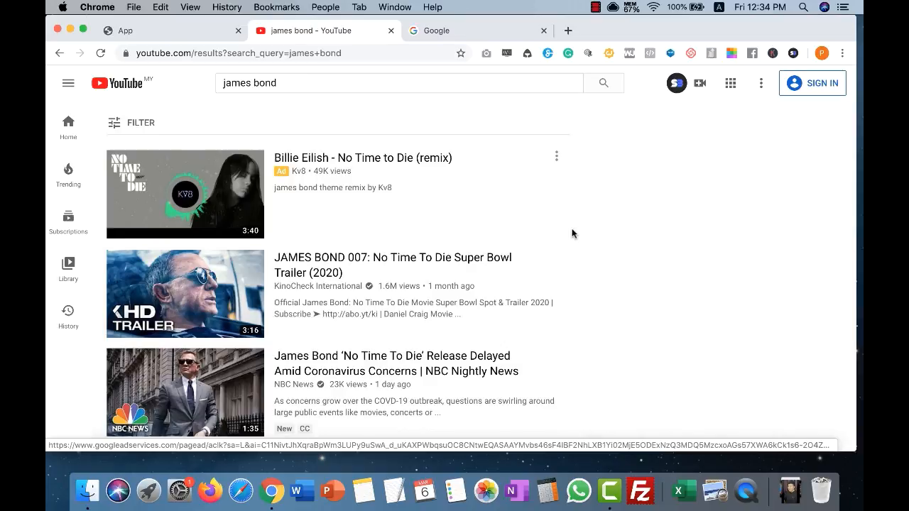
pyautogui.click(458, 263)
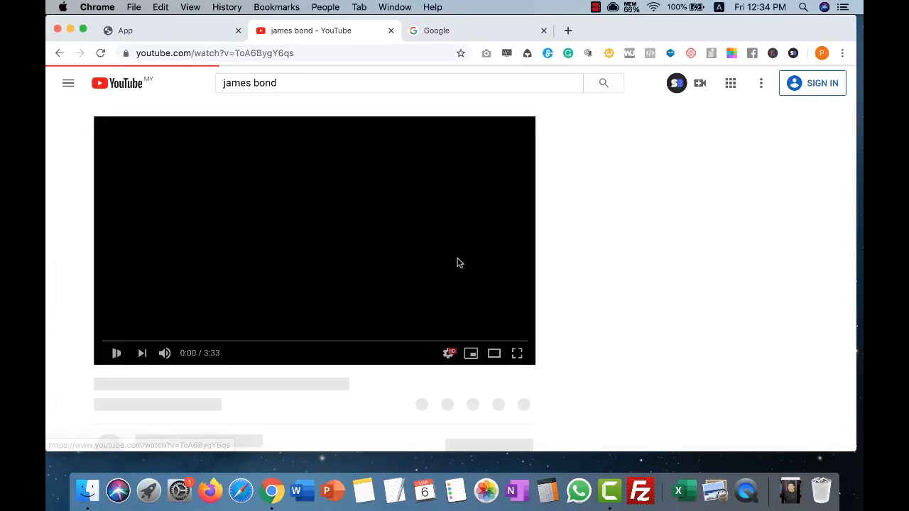
# Pause the trailer and copy its YouTube share link
pyautogui.click(118, 353)
pyautogui.scroll(-2, 308, 274)
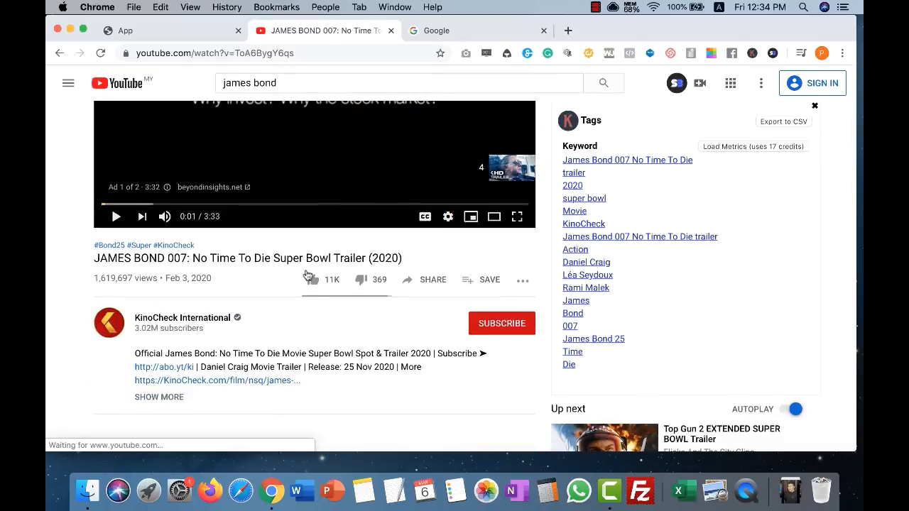
pyautogui.click(433, 280)
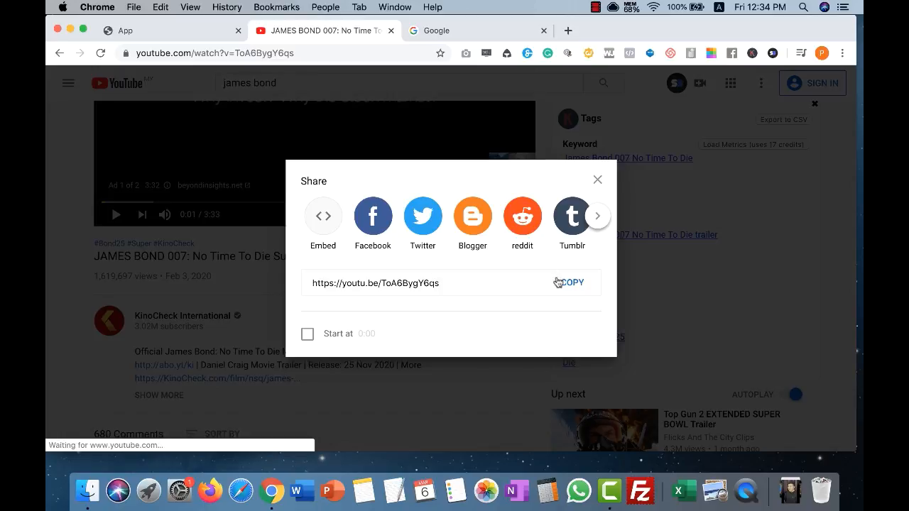
pyautogui.click(562, 282)
pyautogui.click(187, 29)
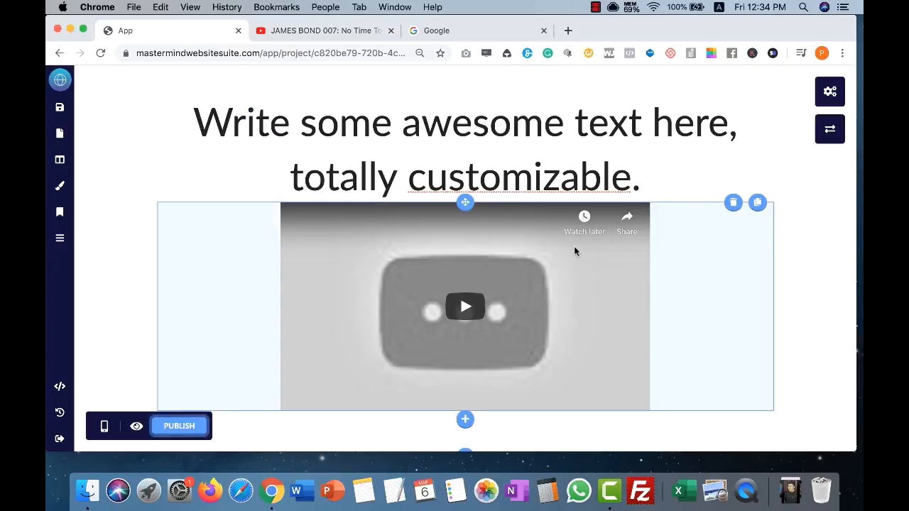
pyautogui.click(576, 251)
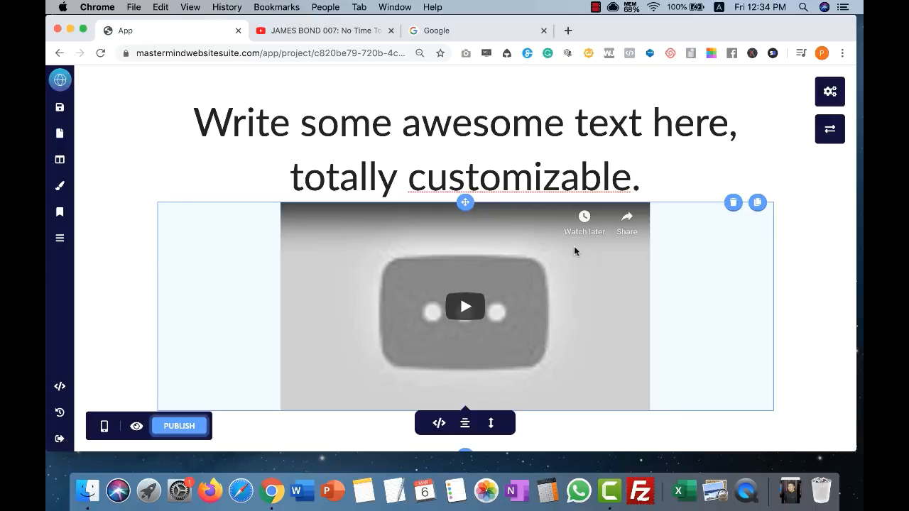
pyautogui.click(438, 422)
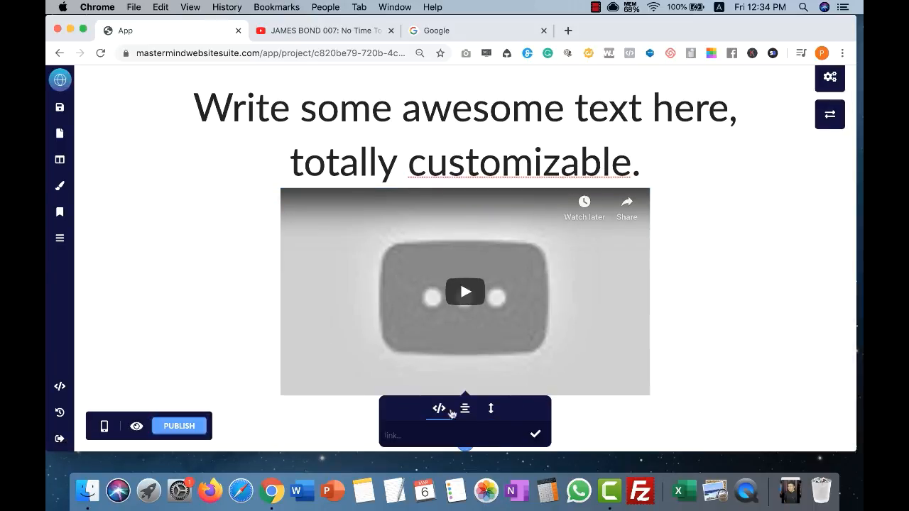
pyautogui.click(434, 437)
pyautogui.press('super+v')
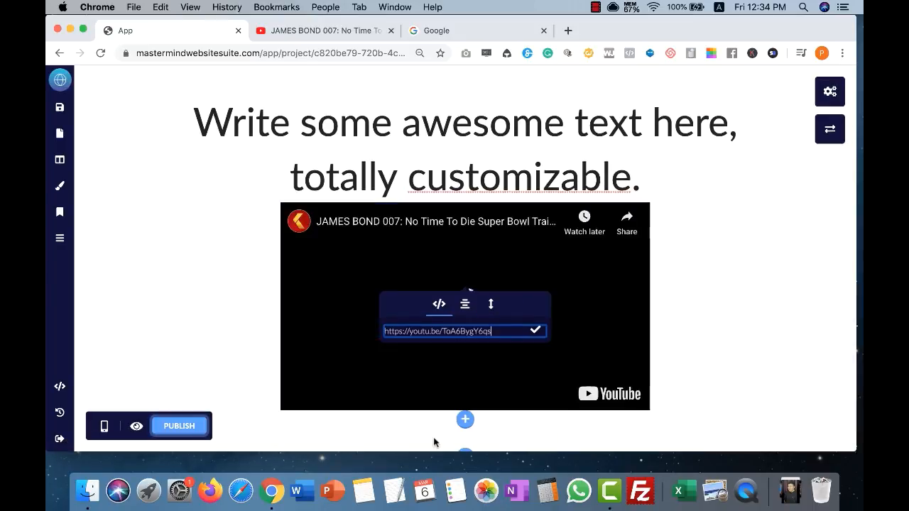
pyautogui.click(785, 276)
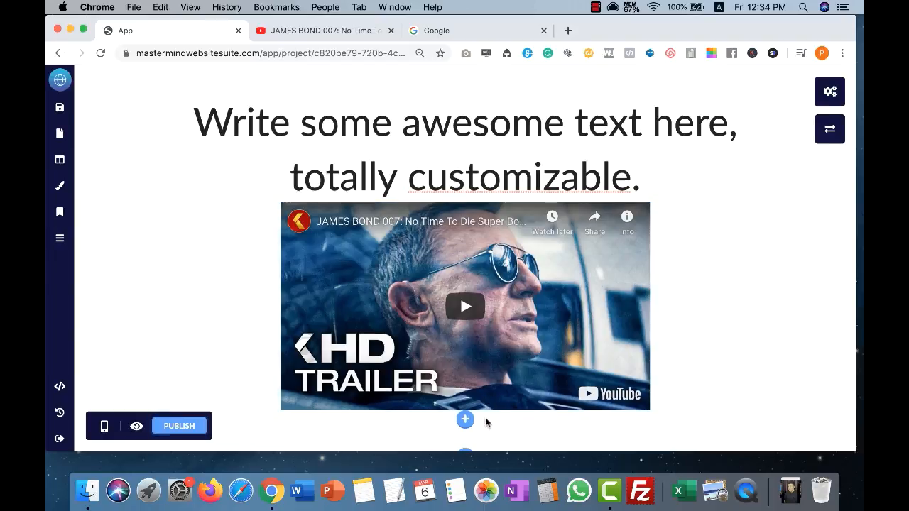
# Set the size of the video element to 80%
pyautogui.scroll(-1, 474, 406)
pyautogui.click(466, 405)
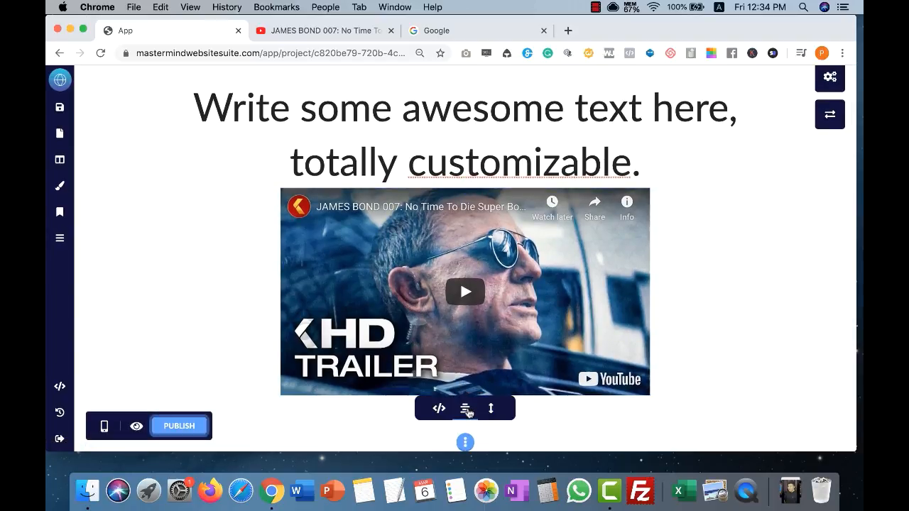
pyautogui.click(489, 408)
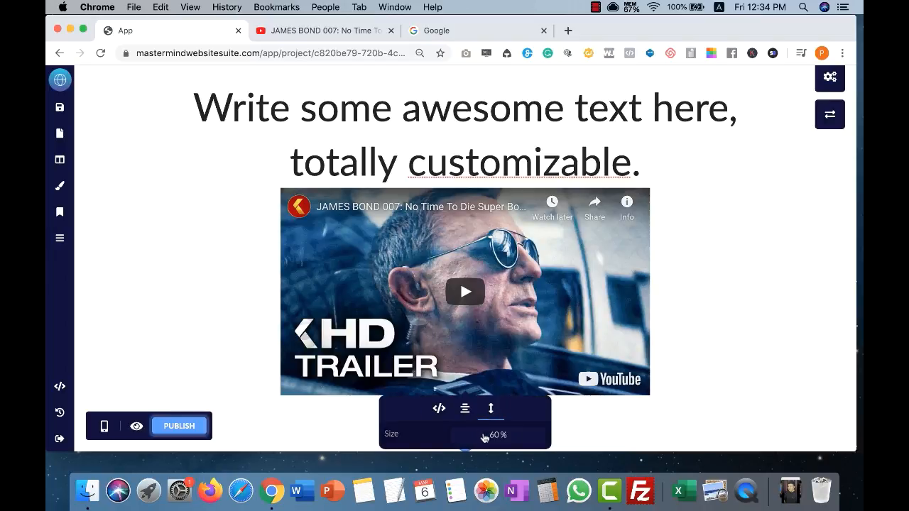
pyautogui.click(479, 430)
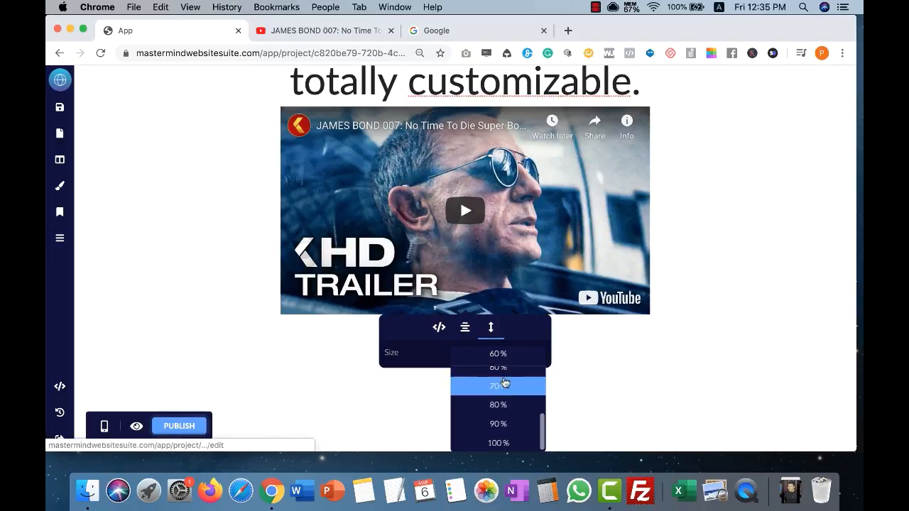
pyautogui.click(498, 403)
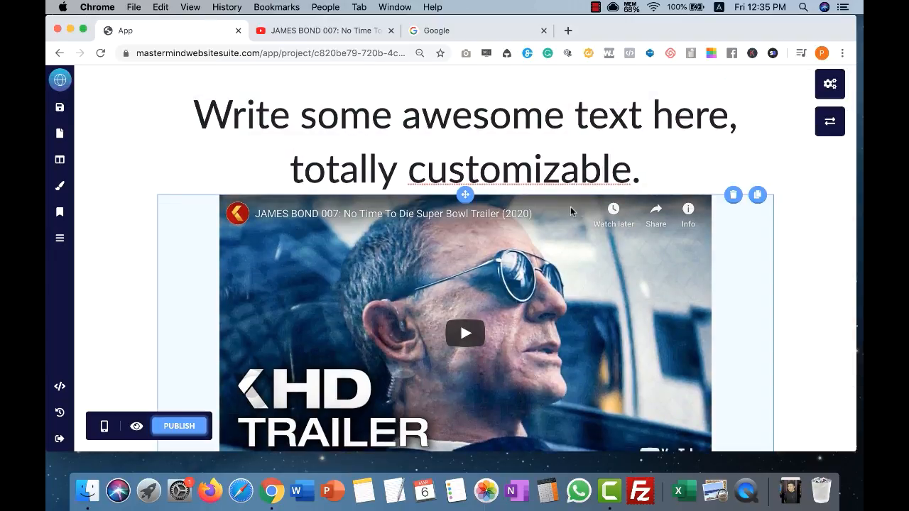
# Add a spacer element directly below the video
pyautogui.scroll(-2, 583, 196)
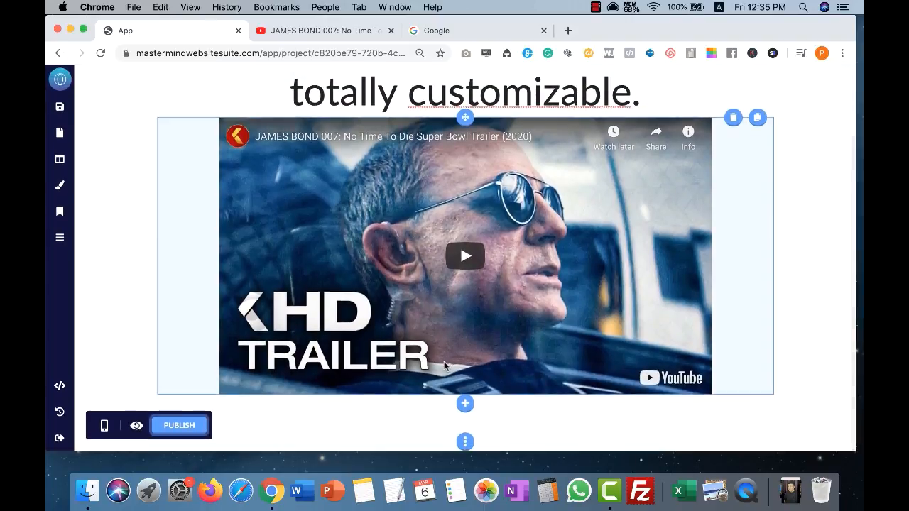
pyautogui.click(465, 406)
pyautogui.scroll(-4, 588, 359)
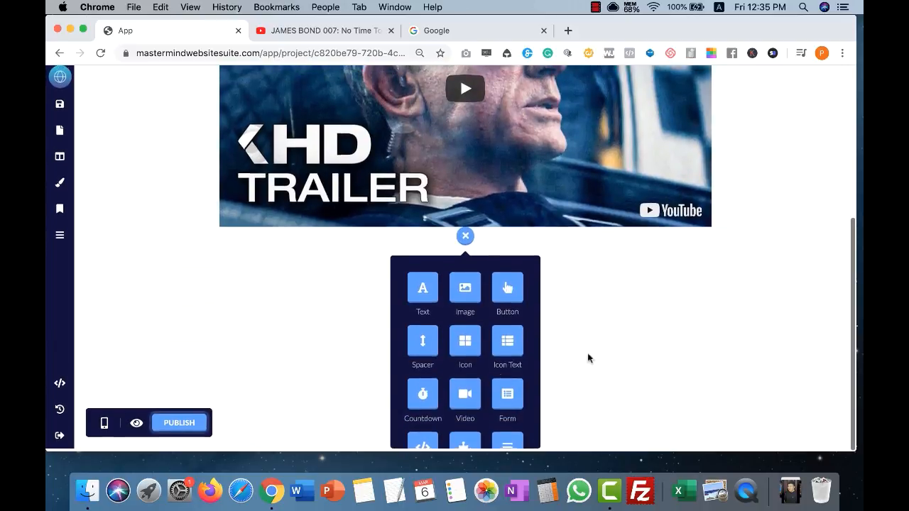
pyautogui.scroll(-2, 446, 407)
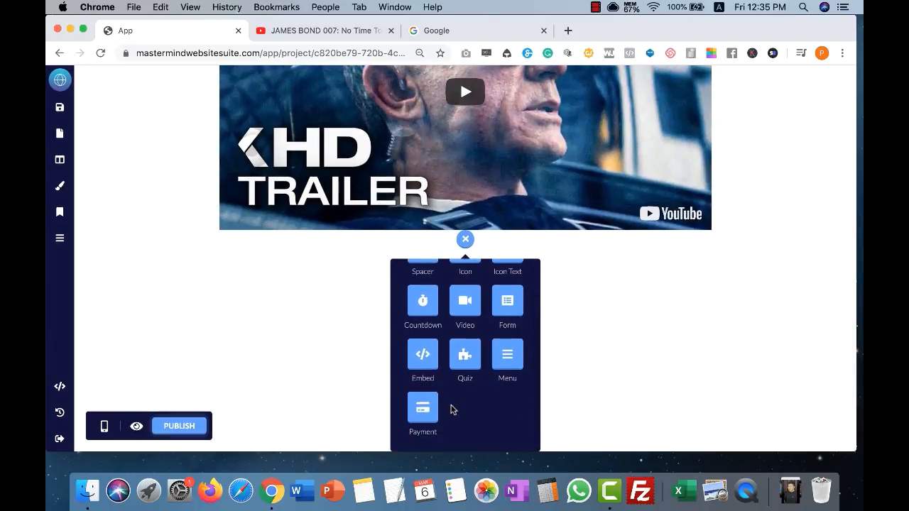
pyautogui.scroll(2, 452, 408)
pyautogui.click(422, 358)
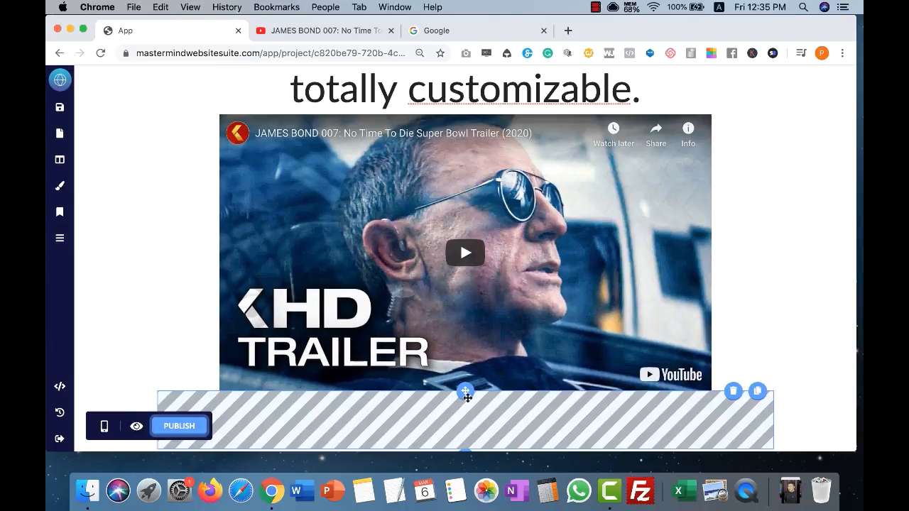
# Move the spacer between the heading and the video and choose a smaller height for it
pyautogui.moveTo(466, 395); pyautogui.dragTo(515, 131)
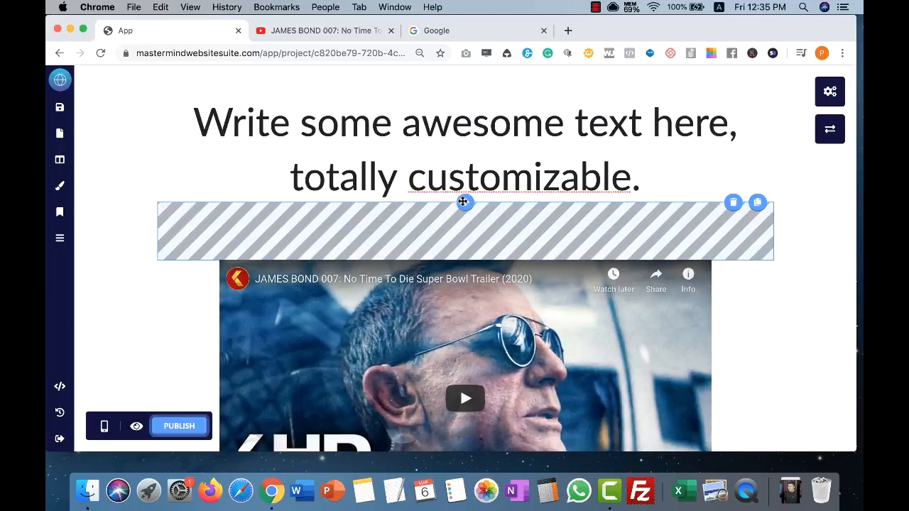
pyautogui.click(463, 203)
pyautogui.click(463, 271)
pyautogui.click(494, 301)
pyautogui.scroll(-2, 508, 337)
pyautogui.click(506, 326)
pyautogui.click(810, 264)
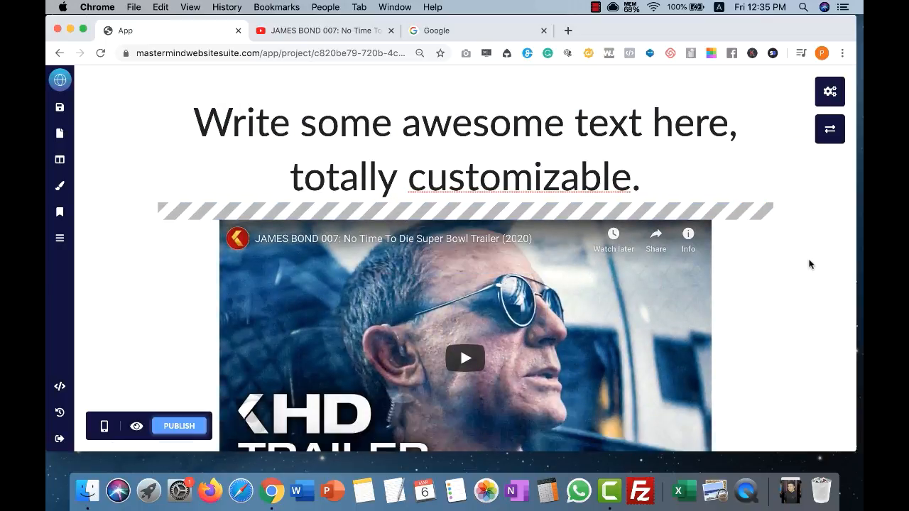
# Add a button element below the video
pyautogui.scroll(-3, 767, 185)
pyautogui.scroll(3, 767, 186)
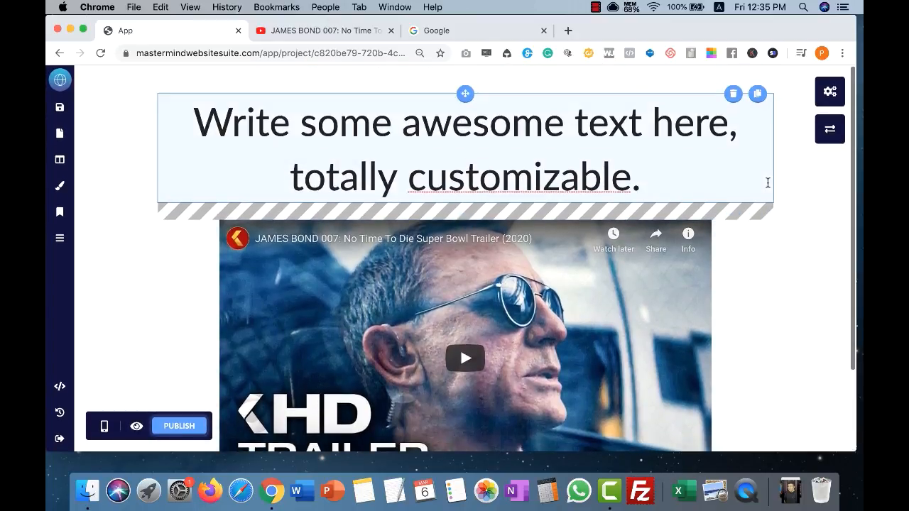
pyautogui.scroll(-3, 766, 183)
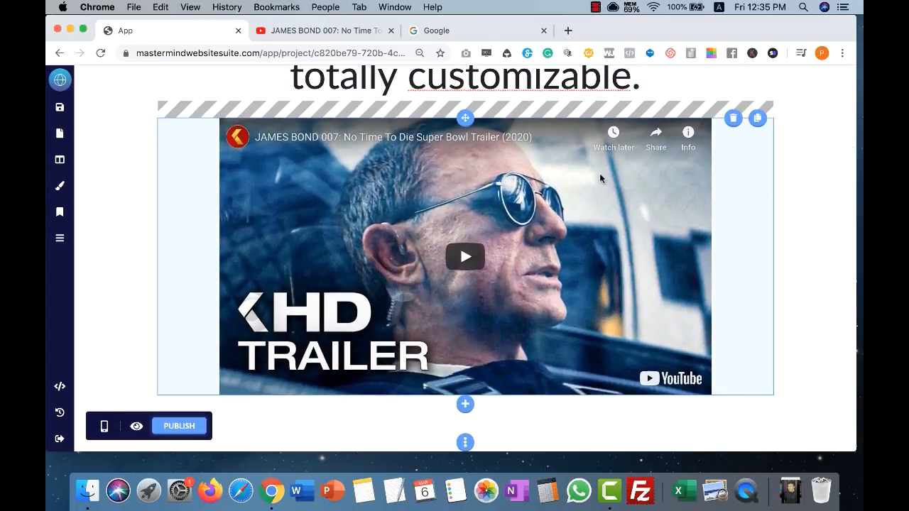
pyautogui.click(465, 404)
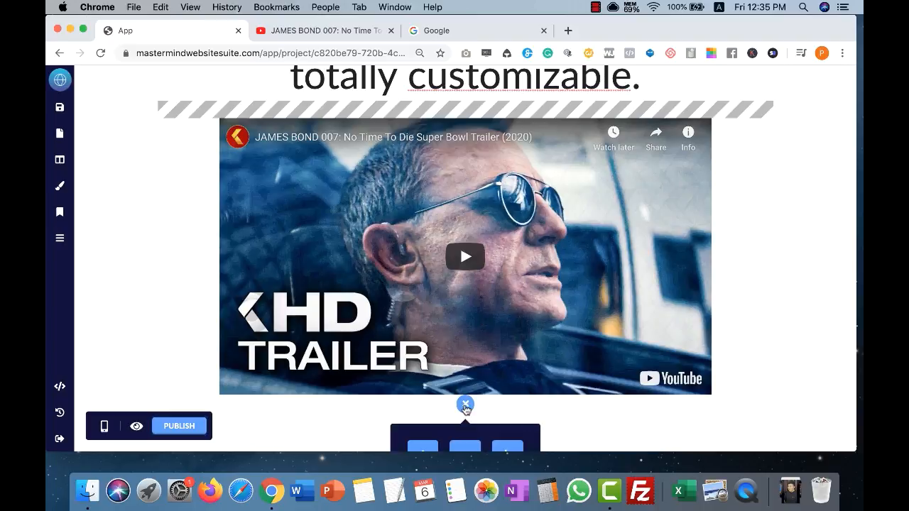
pyautogui.scroll(-5, 769, 345)
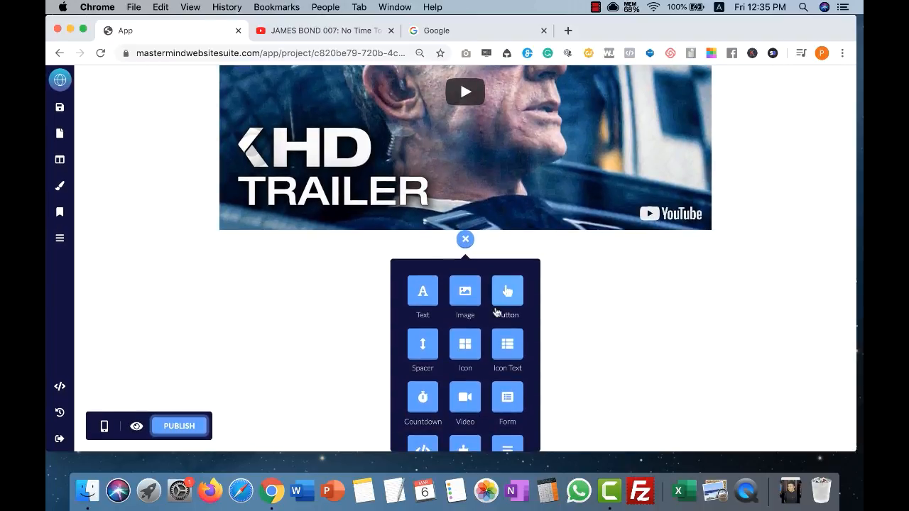
pyautogui.click(505, 292)
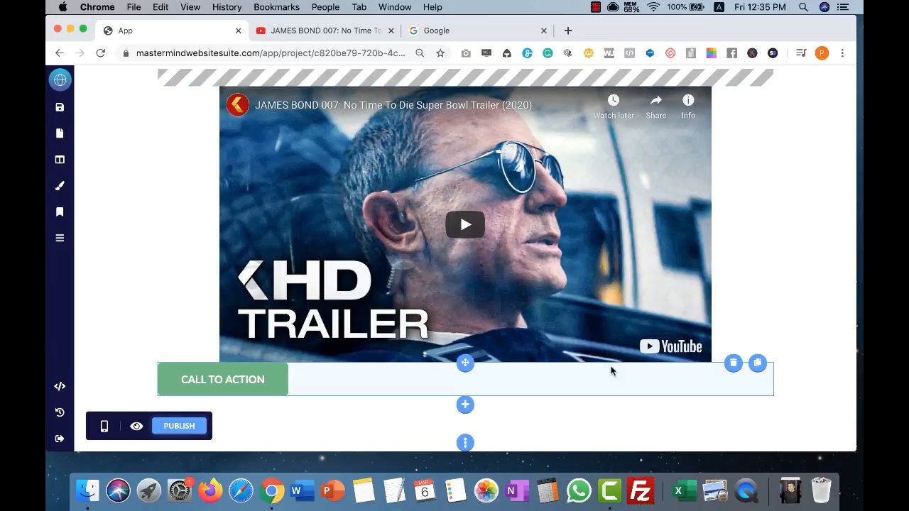
# Duplicate the spacer and move the copy between the video and the call-to-action button
pyautogui.scroll(5, 611, 370)
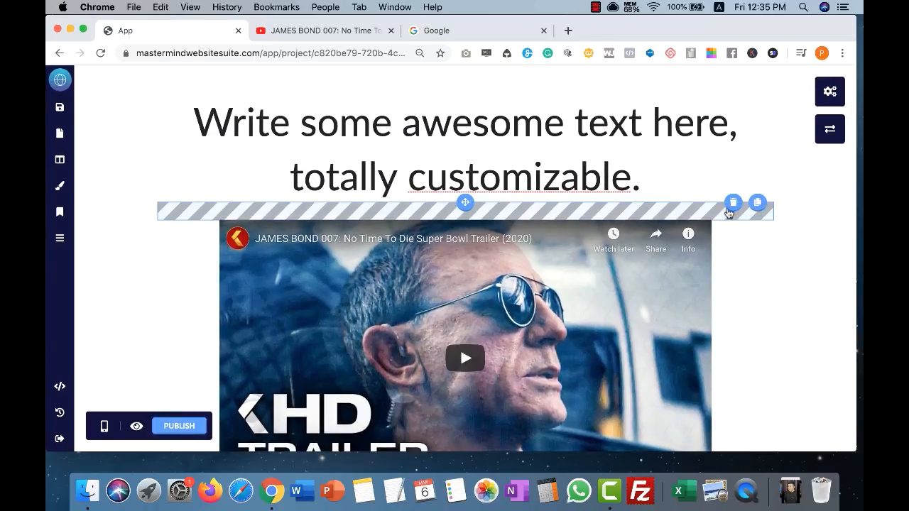
pyautogui.click(758, 203)
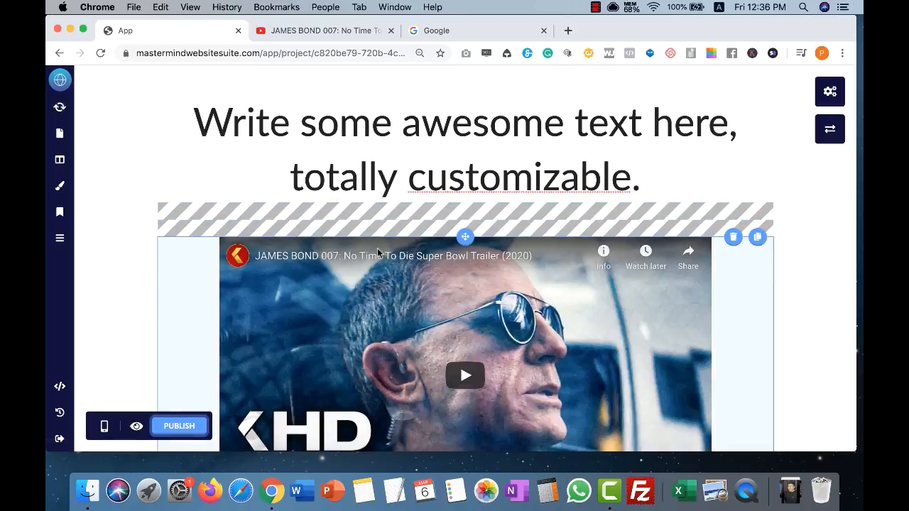
pyautogui.moveTo(465, 219); pyautogui.dragTo(467, 348)
pyautogui.scroll(-3, 471, 277)
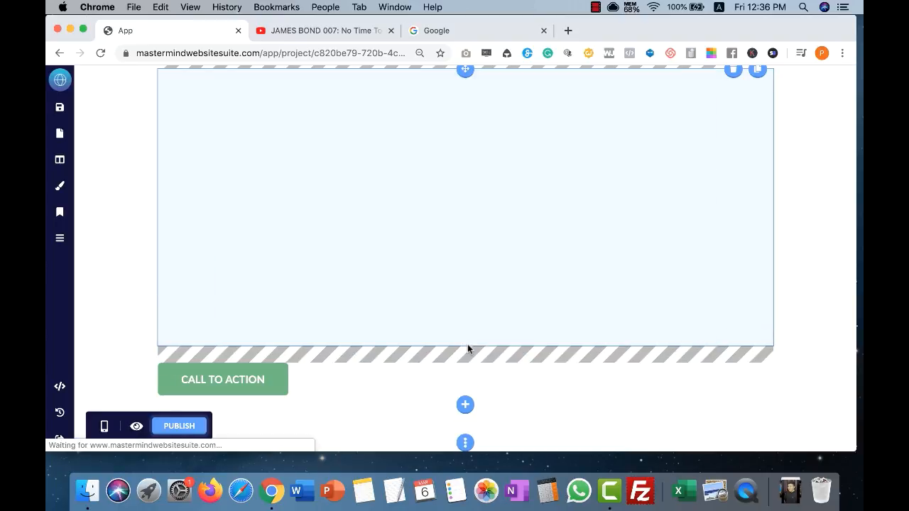
# Center-align the call-to-action button below the video
pyautogui.click(388, 386)
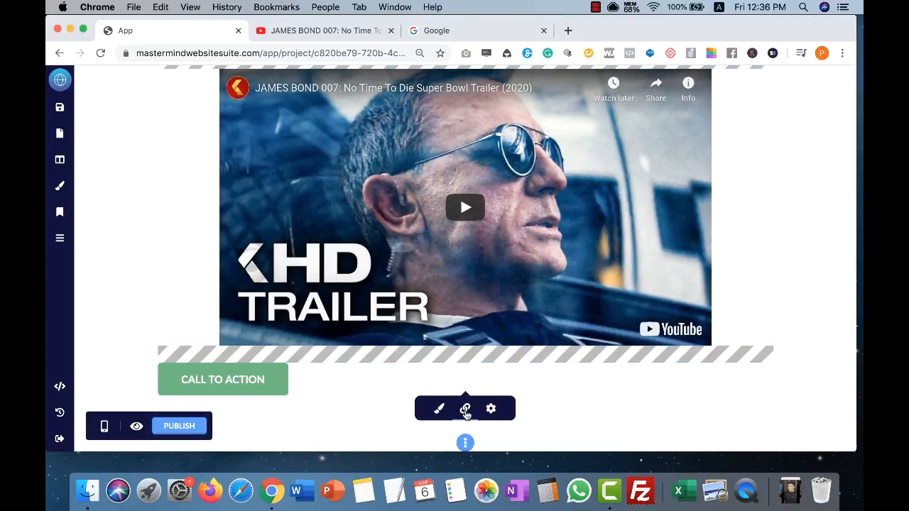
pyautogui.click(491, 408)
pyautogui.scroll(-1, 601, 403)
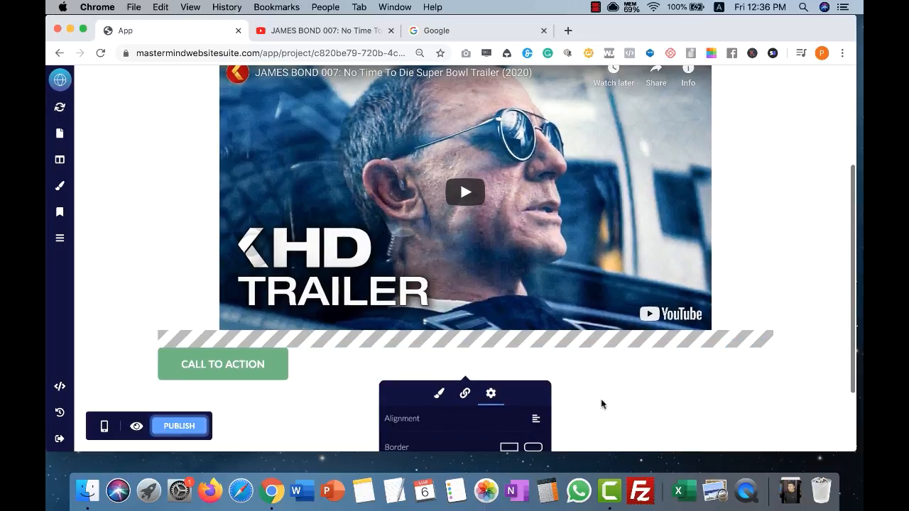
pyautogui.click(536, 419)
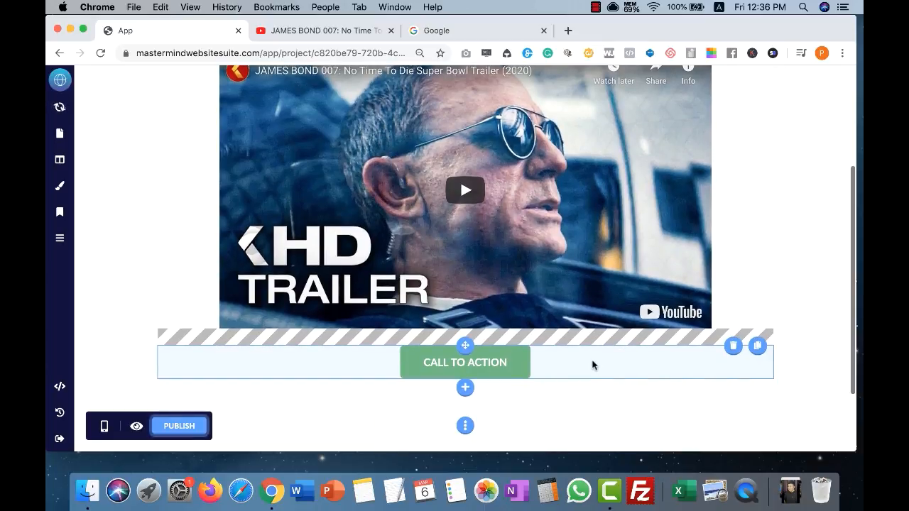
pyautogui.scroll(3, 775, 254)
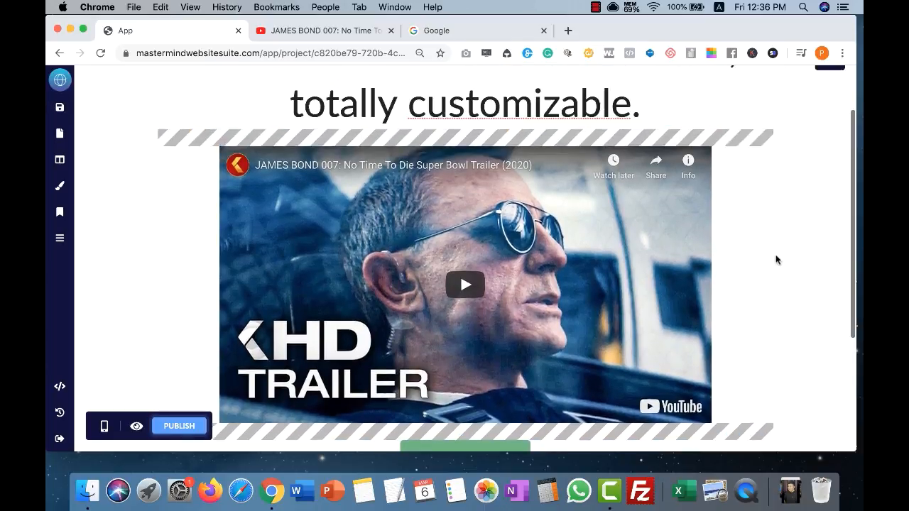
pyautogui.scroll(-4, 775, 254)
pyautogui.scroll(2, 625, 339)
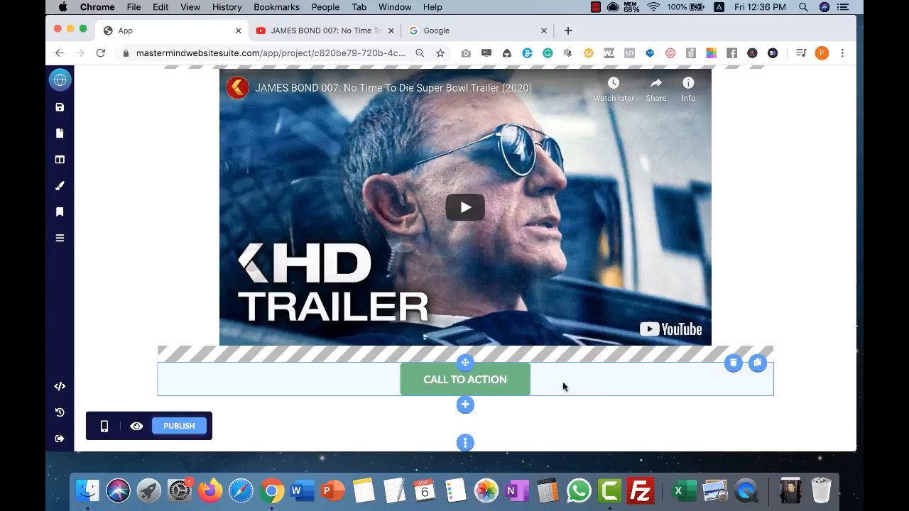
pyautogui.scroll(3, 753, 286)
pyautogui.scroll(-3, 753, 286)
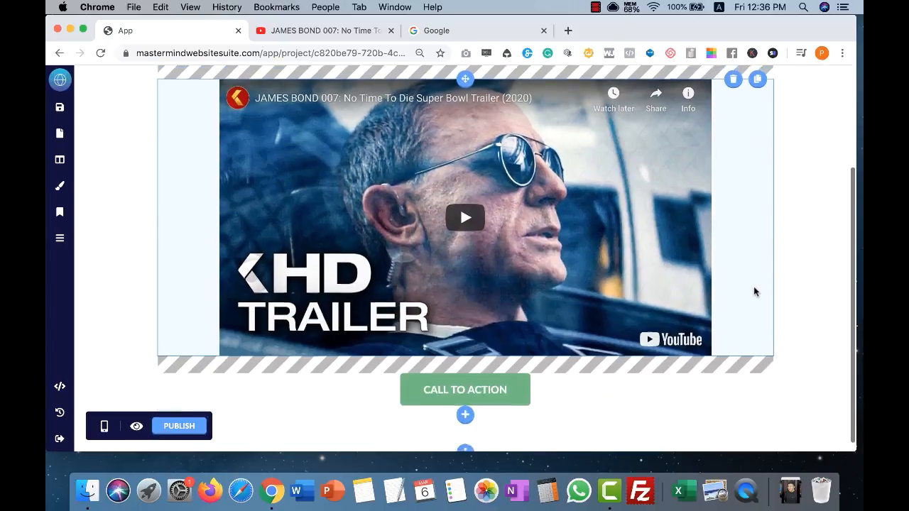
pyautogui.scroll(-1, 753, 288)
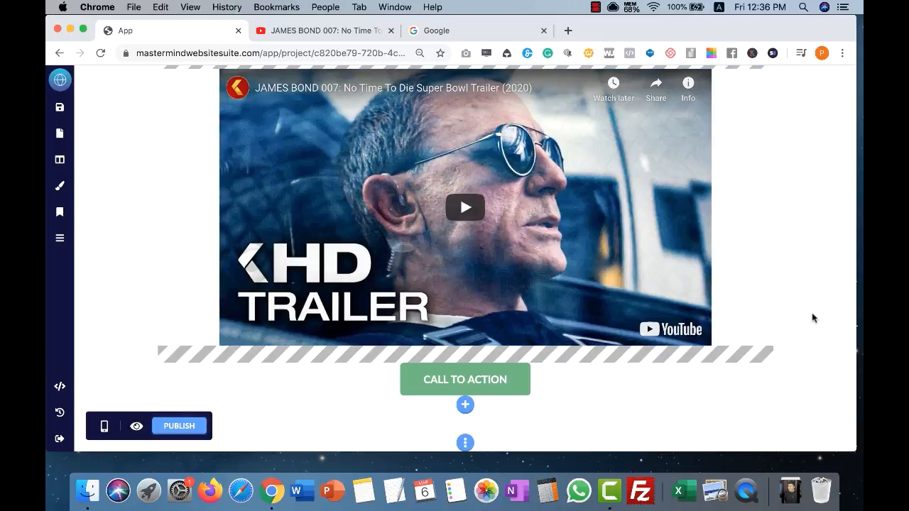
# Replace the flagged word "customizable" in the heading with the spelling suggestion "customisable"
pyautogui.scroll(5, 813, 317)
pyautogui.rightClick(612, 174)
pyautogui.click(612, 175)
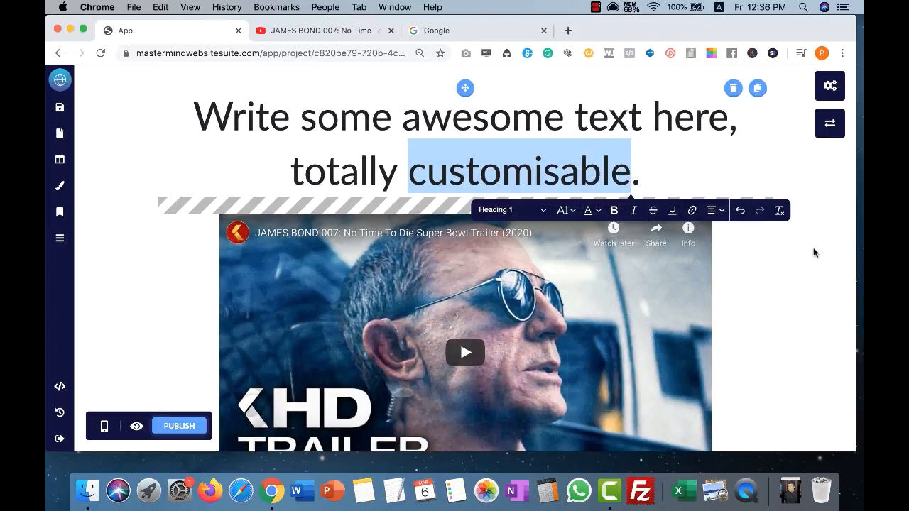
# Insert the Feature 2 section from the Features category below the video and call-to-action section
pyautogui.click(816, 252)
pyautogui.scroll(-4, 818, 252)
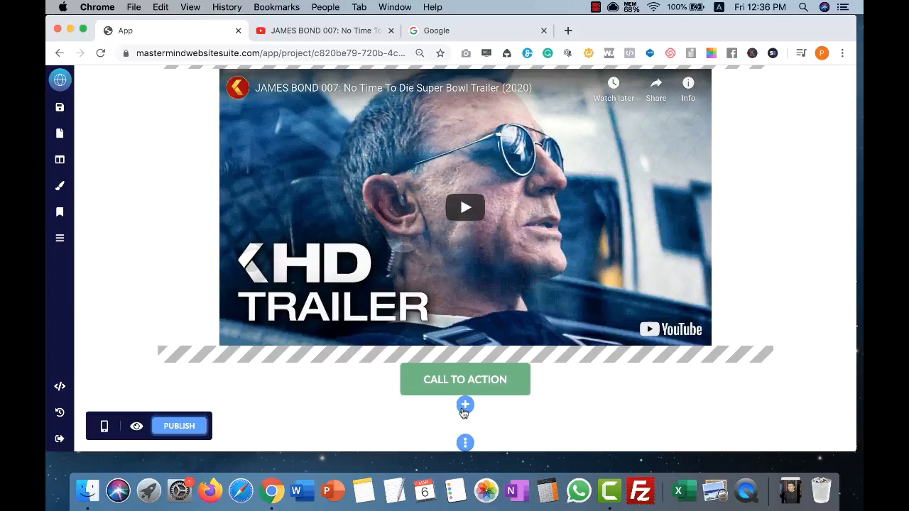
pyautogui.click(465, 406)
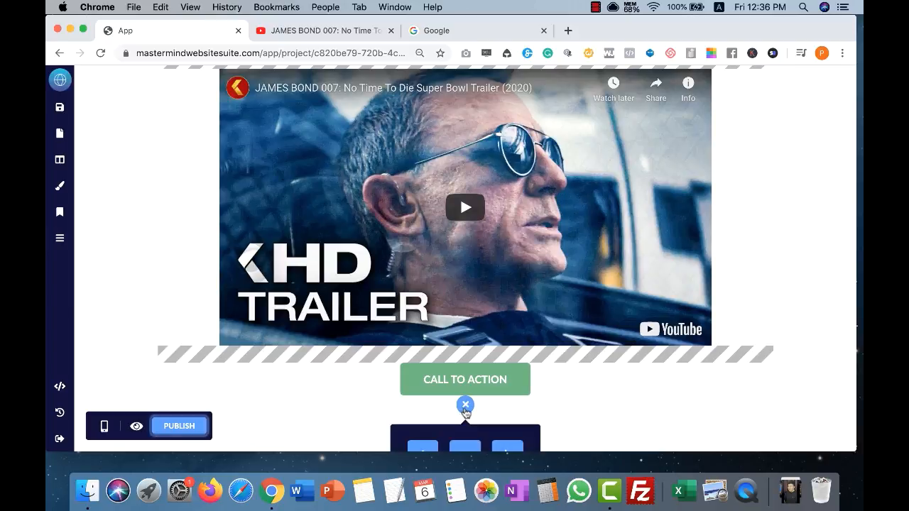
pyautogui.click(465, 406)
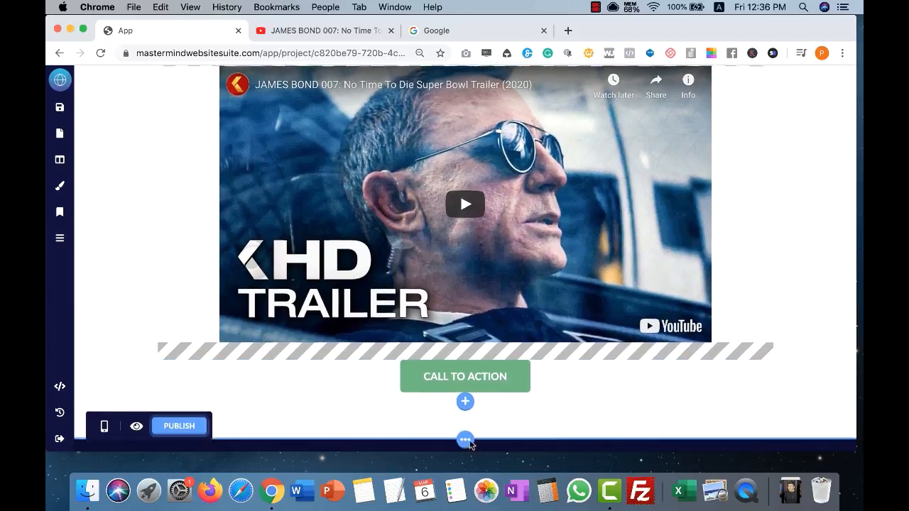
pyautogui.click(465, 440)
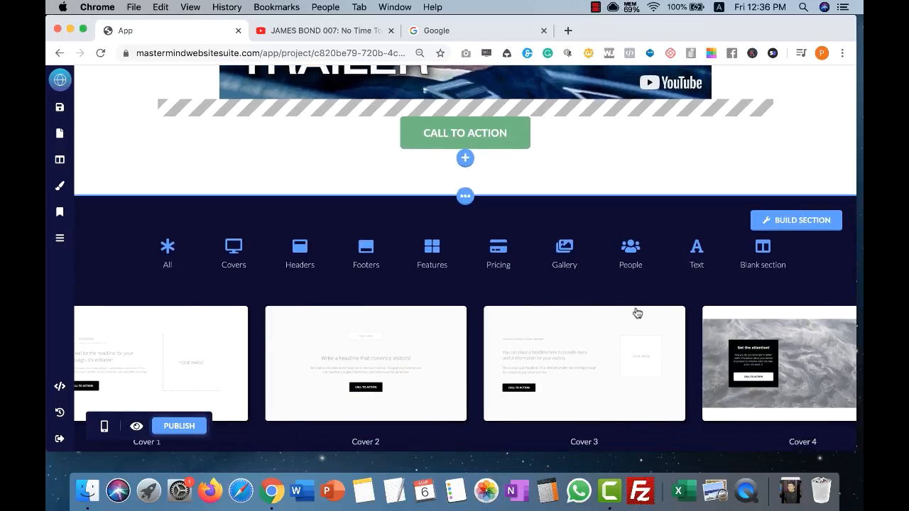
pyautogui.click(430, 253)
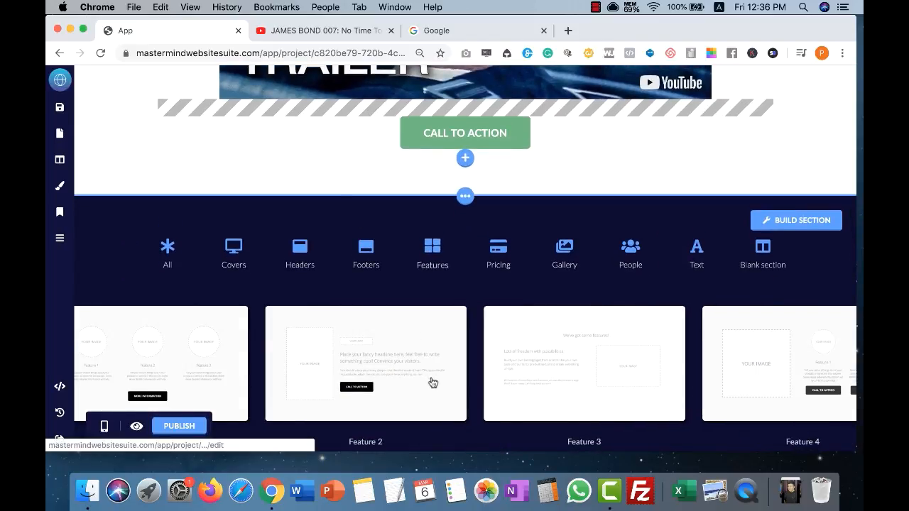
pyautogui.hscroll(15, 498, 385)
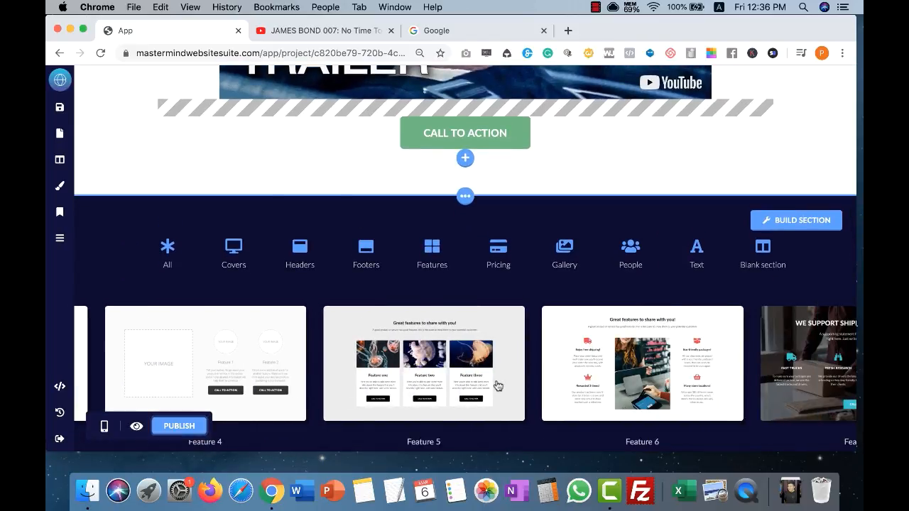
pyautogui.hscroll(5, 498, 385)
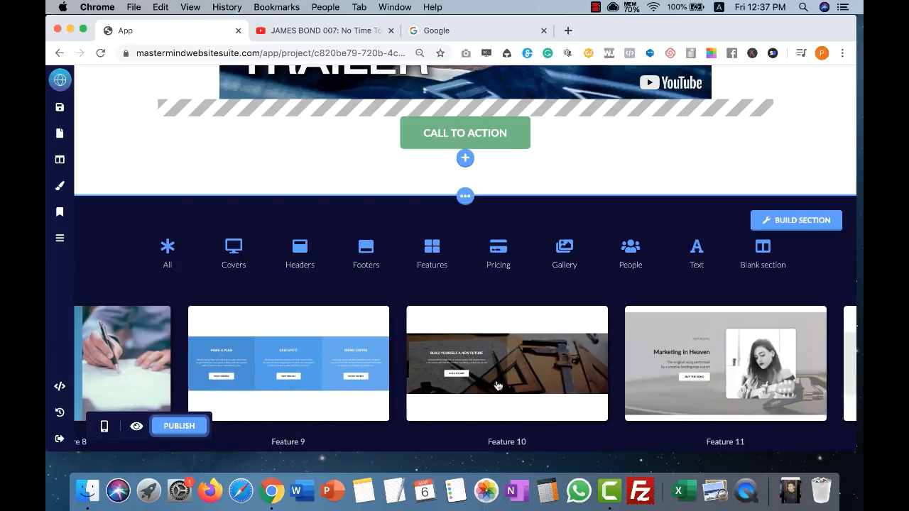
pyautogui.hscroll(-20, 498, 386)
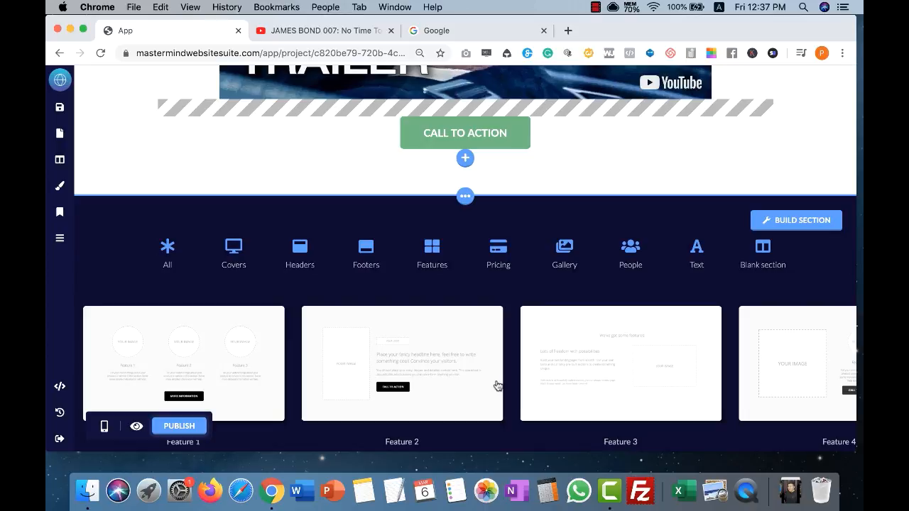
pyautogui.click(438, 362)
pyautogui.scroll(2, 663, 267)
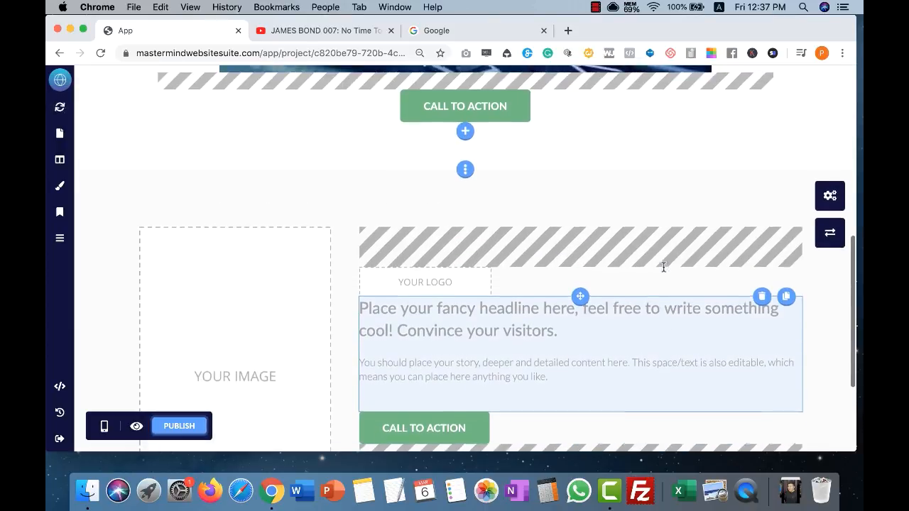
pyautogui.scroll(10, 662, 265)
pyautogui.scroll(-10, 662, 266)
# Set the cover color of the new feature section to grey #B2B2B2
pyautogui.click(472, 262)
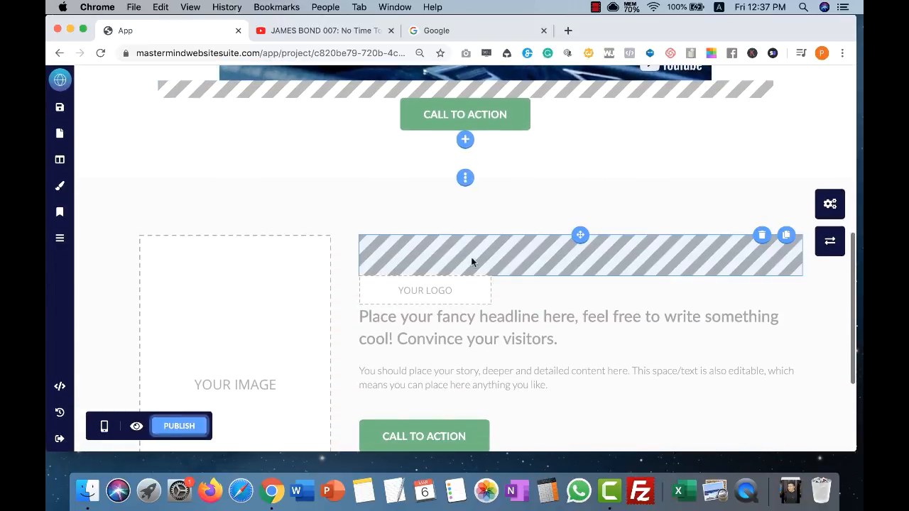
pyautogui.scroll(-2, 529, 312)
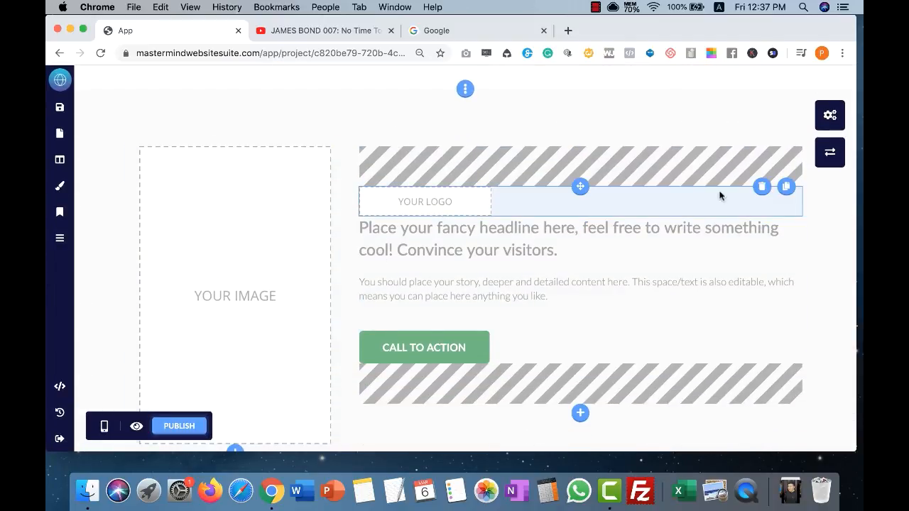
pyautogui.click(829, 116)
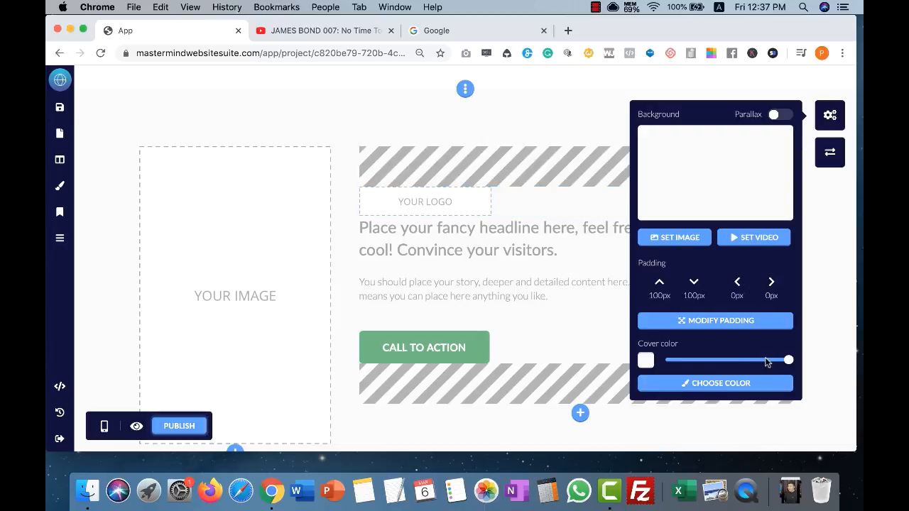
pyautogui.click(736, 385)
pyautogui.moveTo(679, 197); pyautogui.dragTo(638, 165)
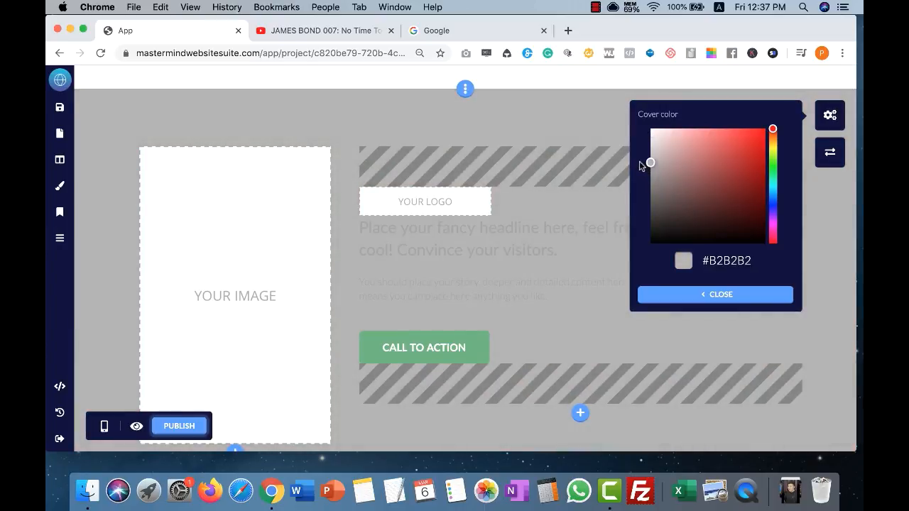
pyautogui.click(707, 295)
pyautogui.scroll(3, 672, 277)
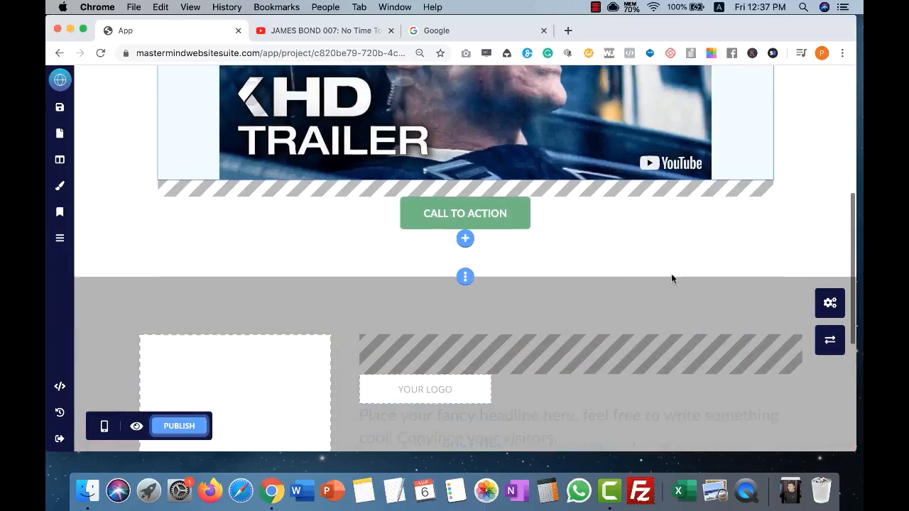
pyautogui.scroll(-4, 672, 277)
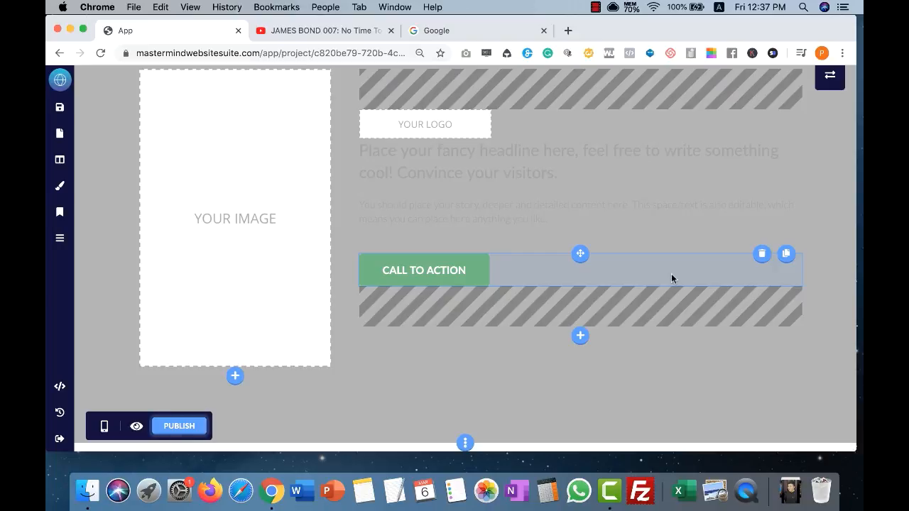
# Browse the blank section column layouts available for insertion below the feature section, and close the section library
pyautogui.scroll(-6, 671, 277)
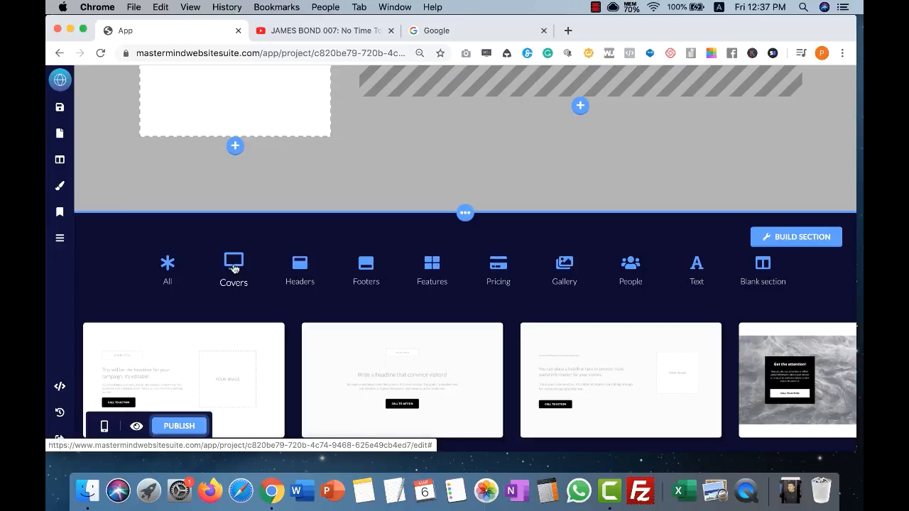
pyautogui.click(761, 270)
pyautogui.scroll(-1, 760, 264)
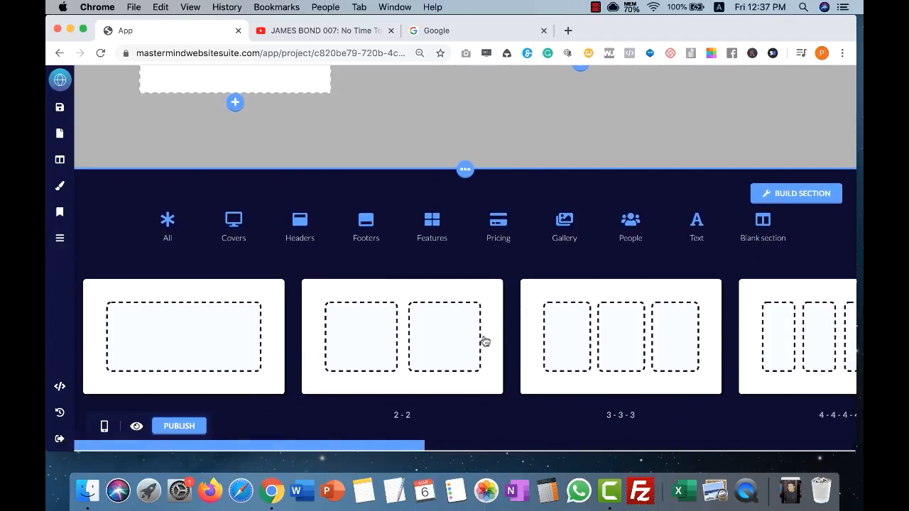
pyautogui.hscroll(10, 577, 355)
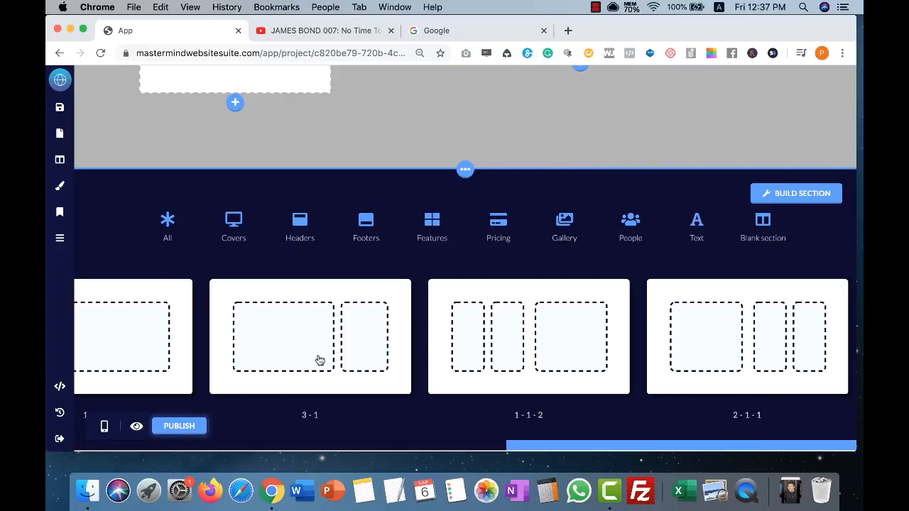
pyautogui.hscroll(-10, 362, 353)
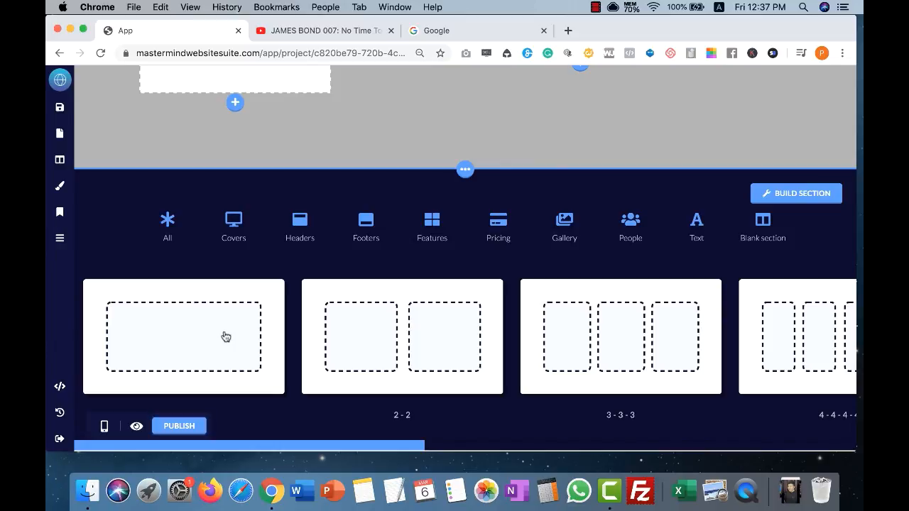
pyautogui.click(465, 169)
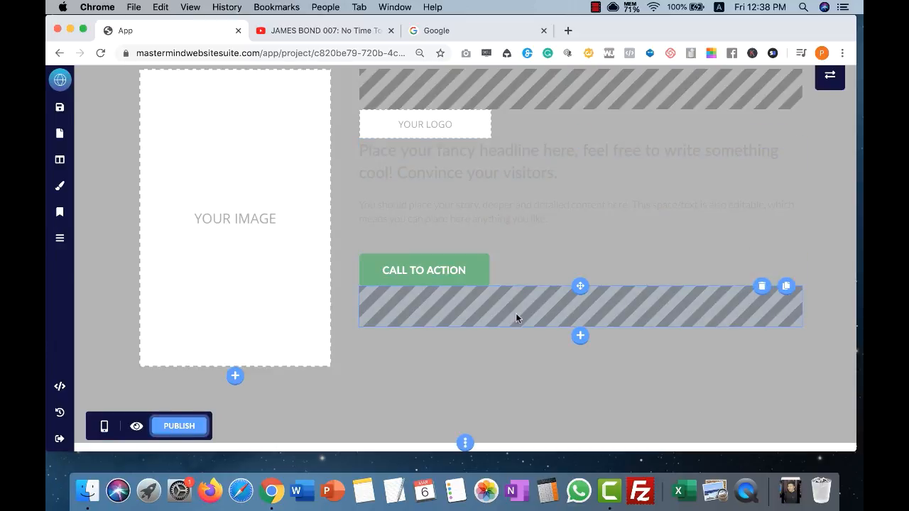
# Add a countdown element below the centered call-to-action button in the video section
pyautogui.scroll(10, 515, 313)
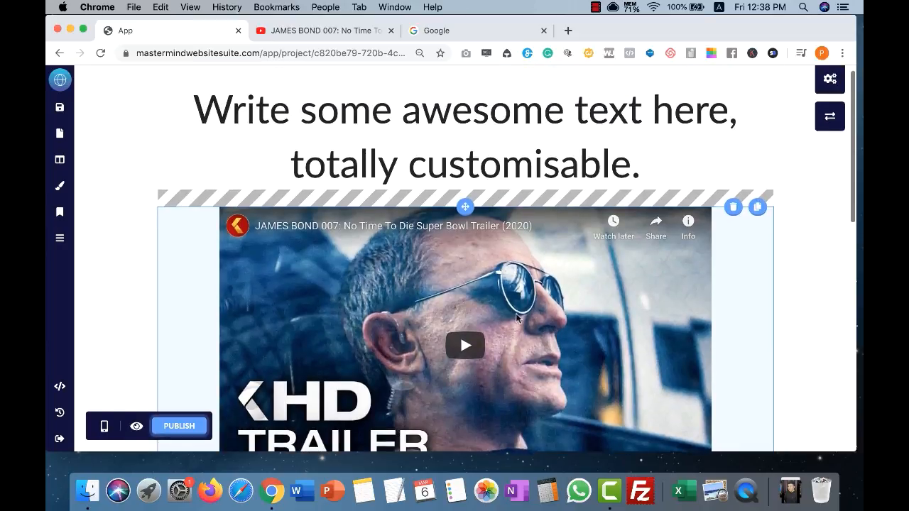
pyautogui.scroll(-8, 516, 318)
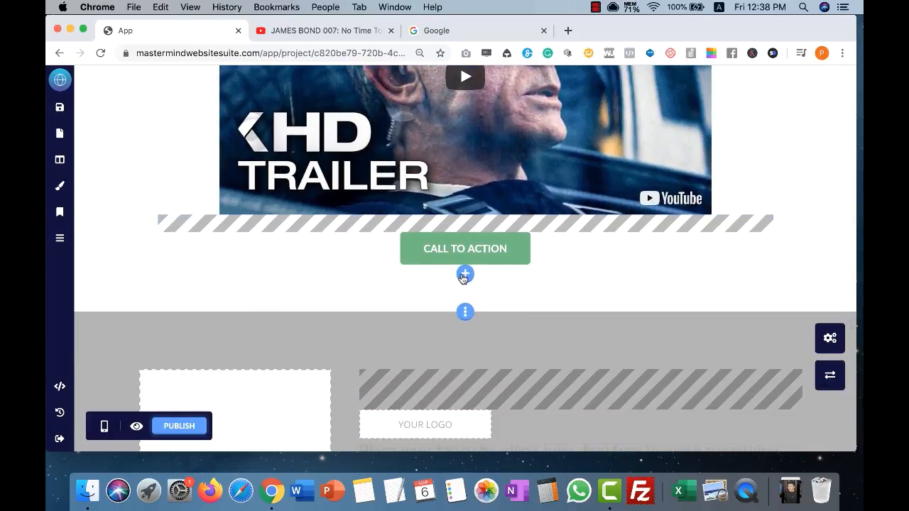
pyautogui.click(464, 275)
pyautogui.scroll(-1, 568, 279)
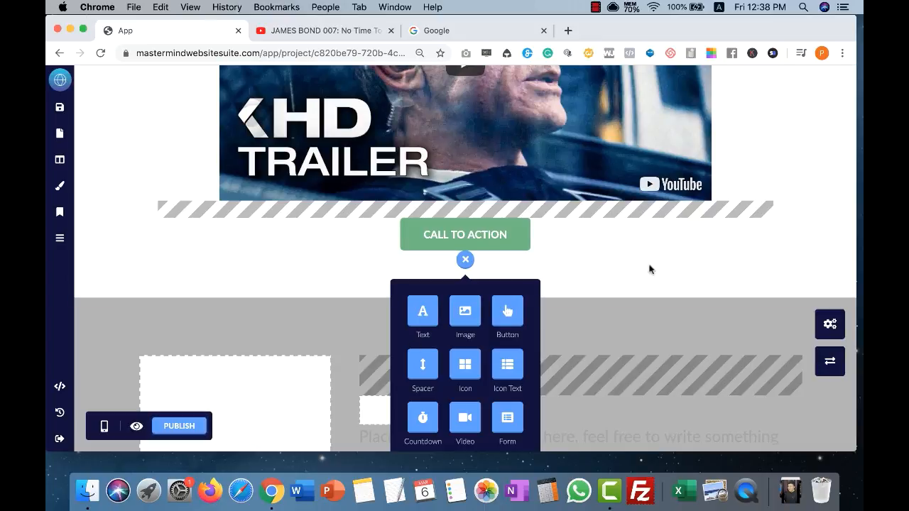
pyautogui.scroll(-4, 657, 261)
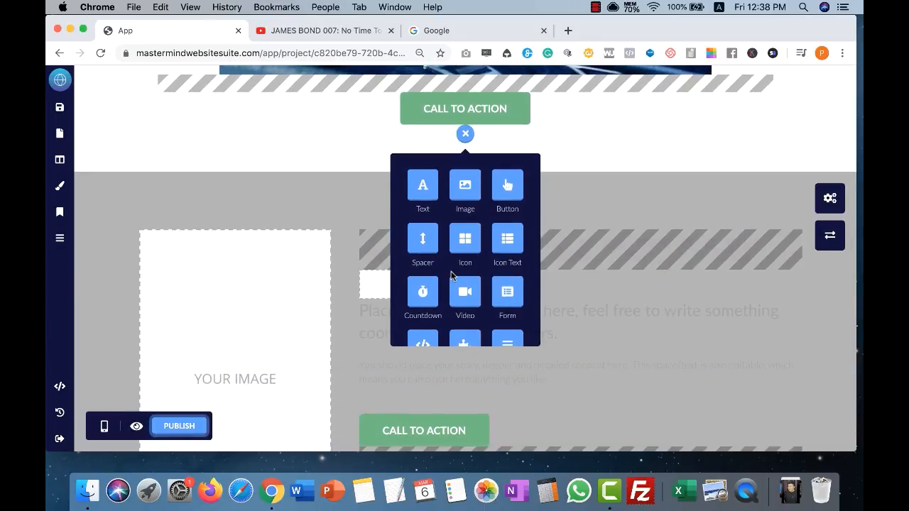
pyautogui.scroll(-2, 451, 275)
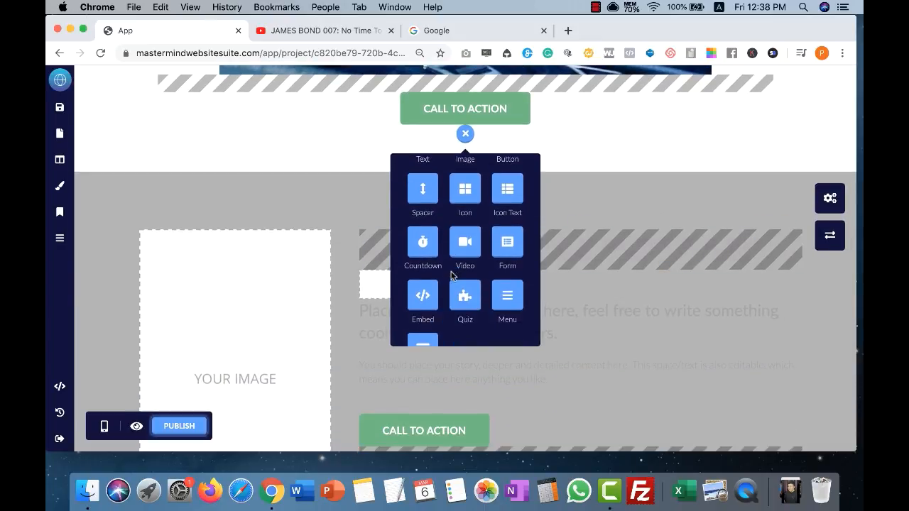
pyautogui.click(421, 244)
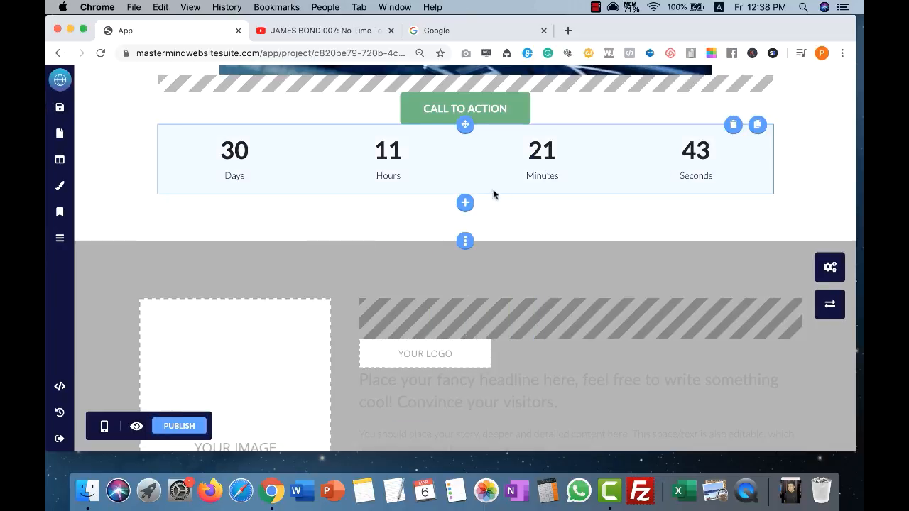
pyautogui.click(491, 157)
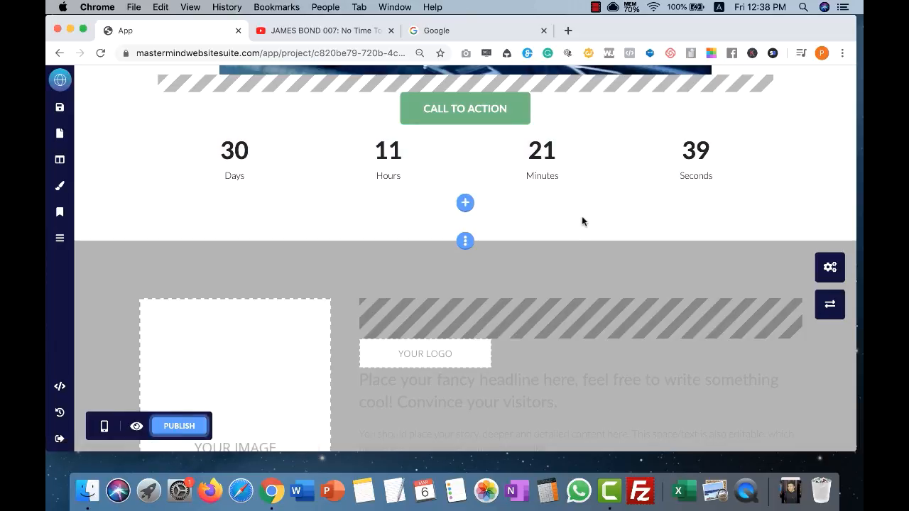
# Add a payment element below the countdown and delete it again
pyautogui.click(464, 203)
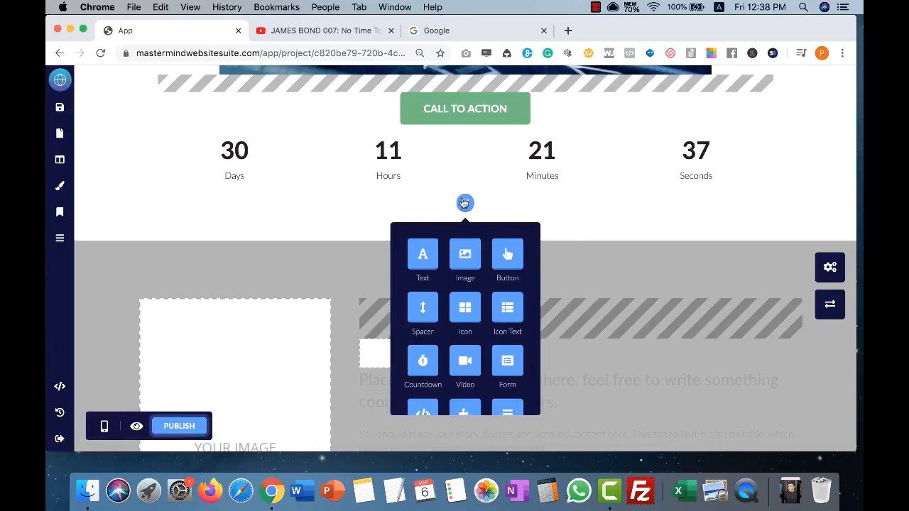
pyautogui.scroll(-3, 466, 320)
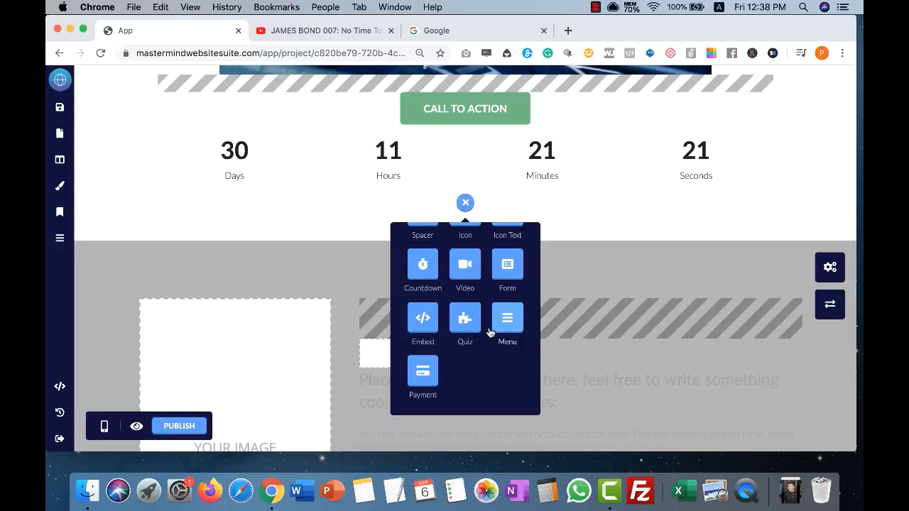
pyautogui.click(424, 370)
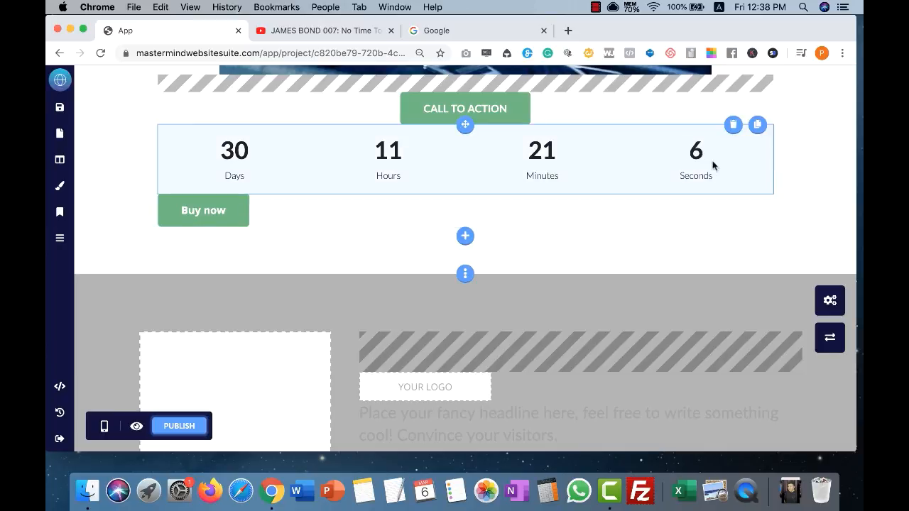
pyautogui.click(732, 194)
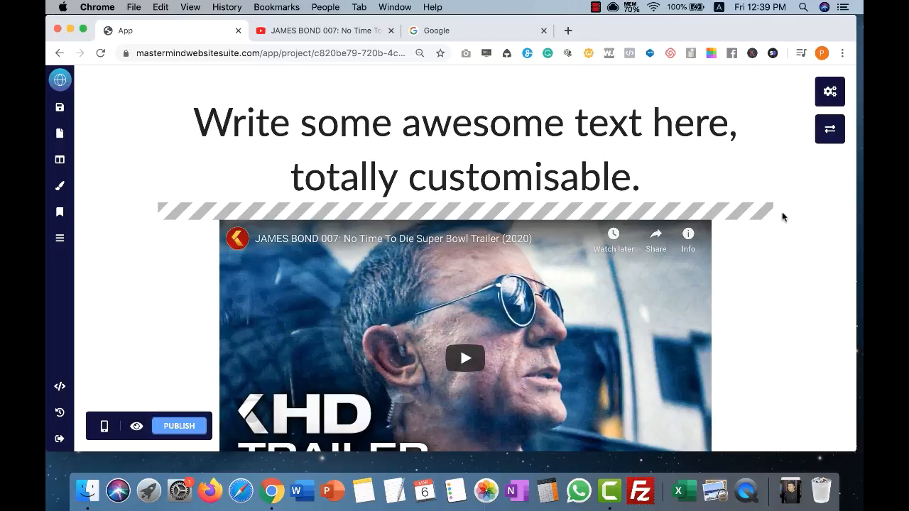
# Review the page down to the feature section, save the project and exit the editor to the projects list
pyautogui.scroll(-10, 782, 216)
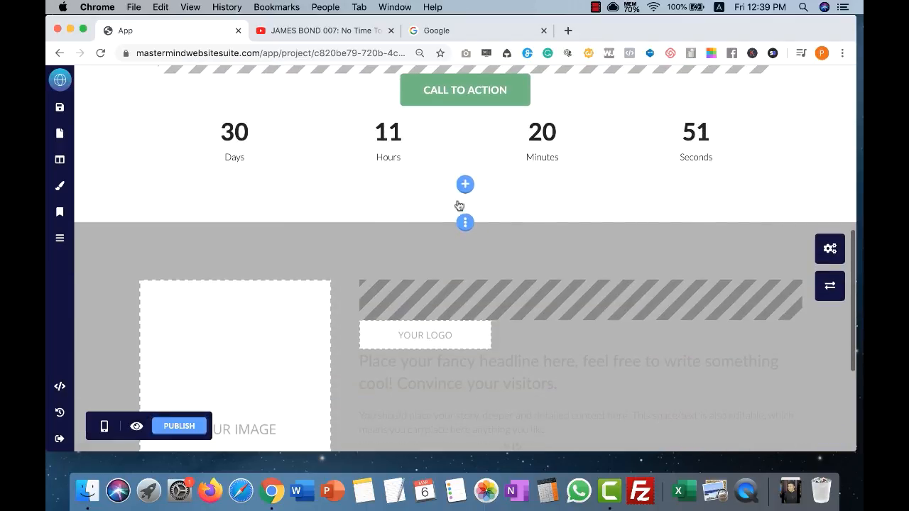
pyautogui.scroll(-2, 536, 249)
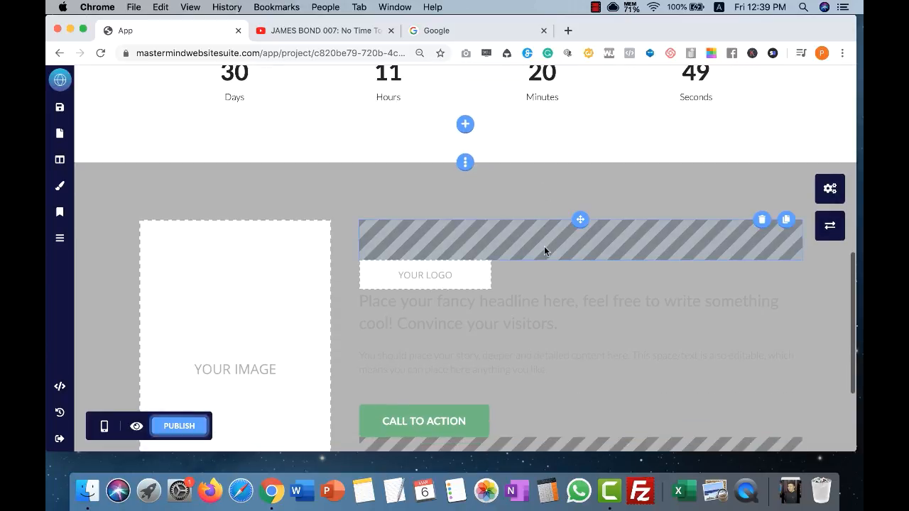
pyautogui.scroll(-4, 544, 246)
pyautogui.click(61, 108)
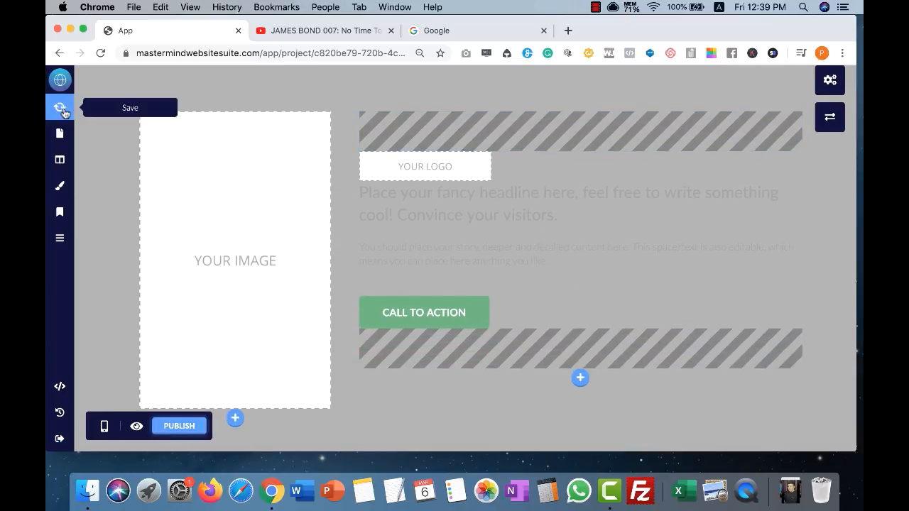
pyautogui.click(62, 444)
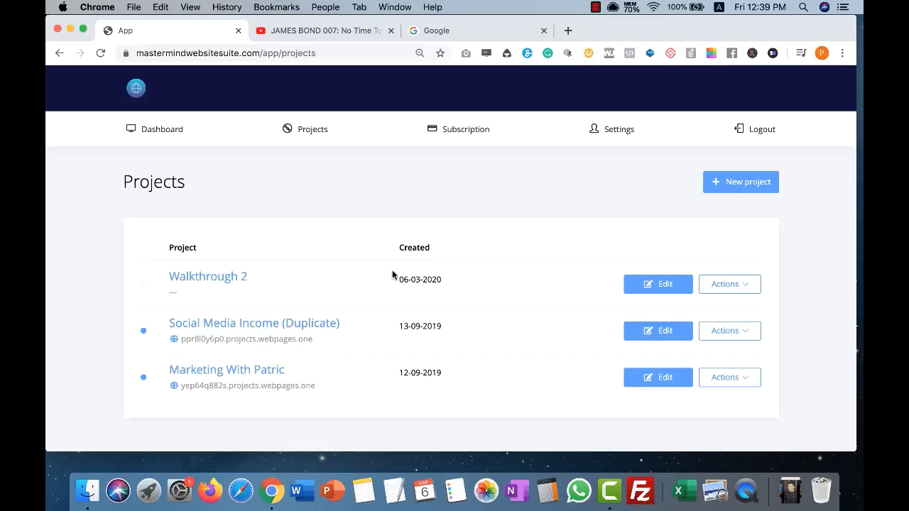
# Show the actions available for the Walkthrough 2 project, including publishing, and dismiss them
pyautogui.click(745, 286)
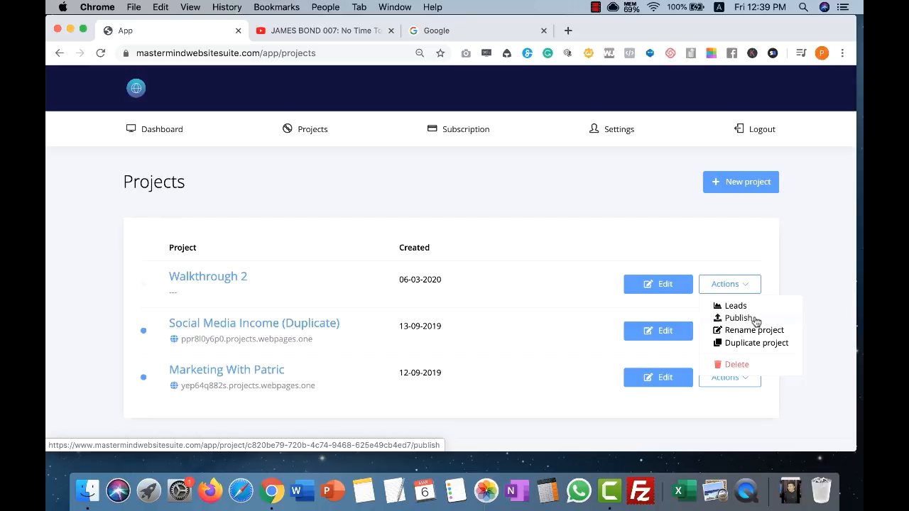
pyautogui.click(817, 270)
pyautogui.scroll(-1, 818, 269)
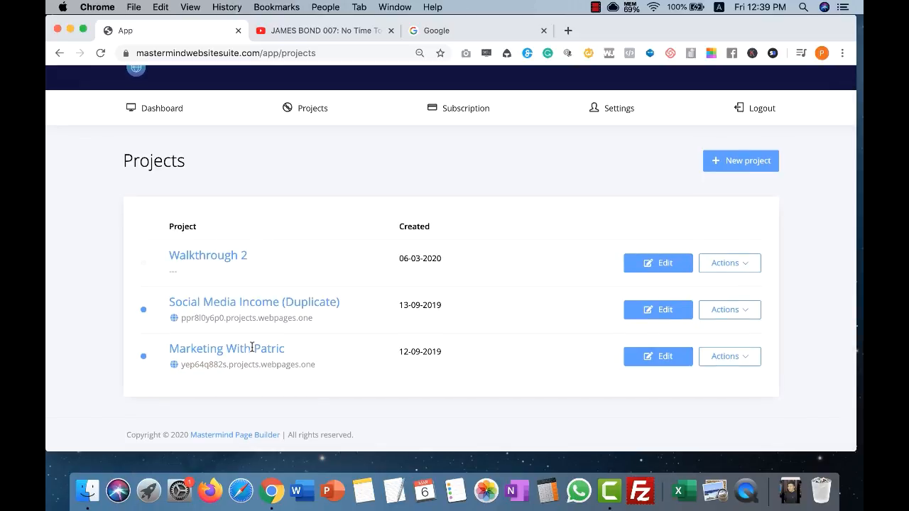
# Open the project created on 12-09-2019 in the editor for a look and return to the projects list
pyautogui.click(745, 356)
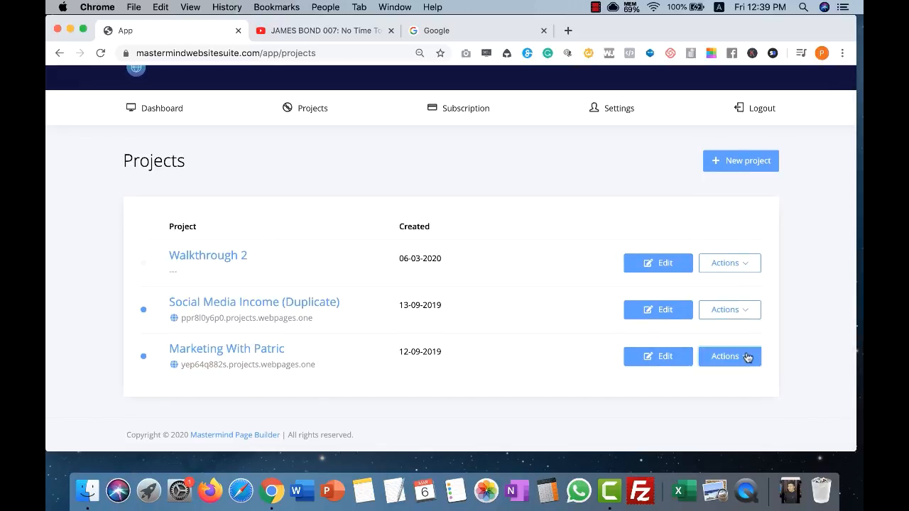
pyautogui.click(672, 357)
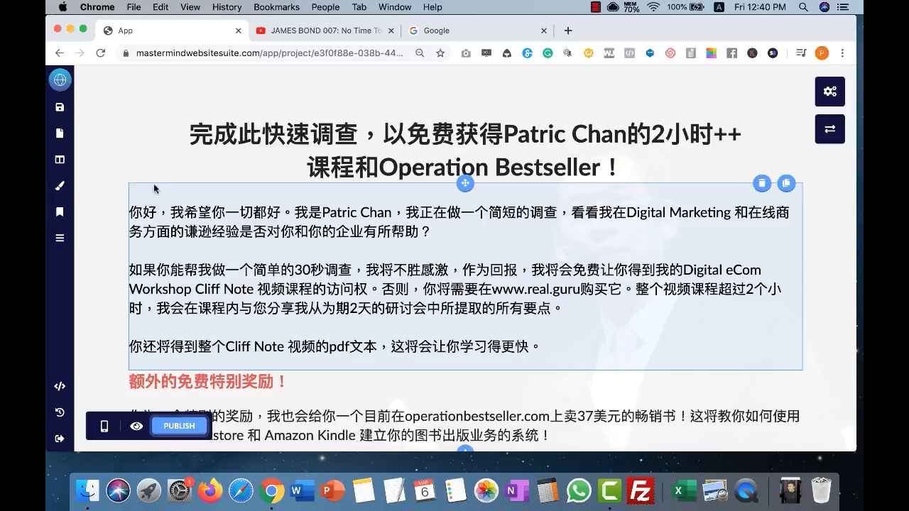
pyautogui.click(60, 53)
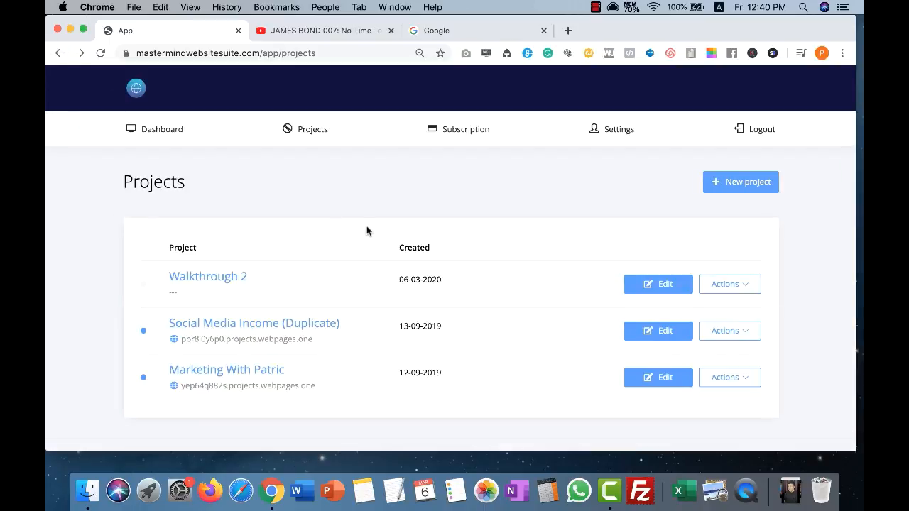
# Open the Social Media Income (Duplicate) project for editing and preview its Home page down to the survey
pyautogui.click(663, 331)
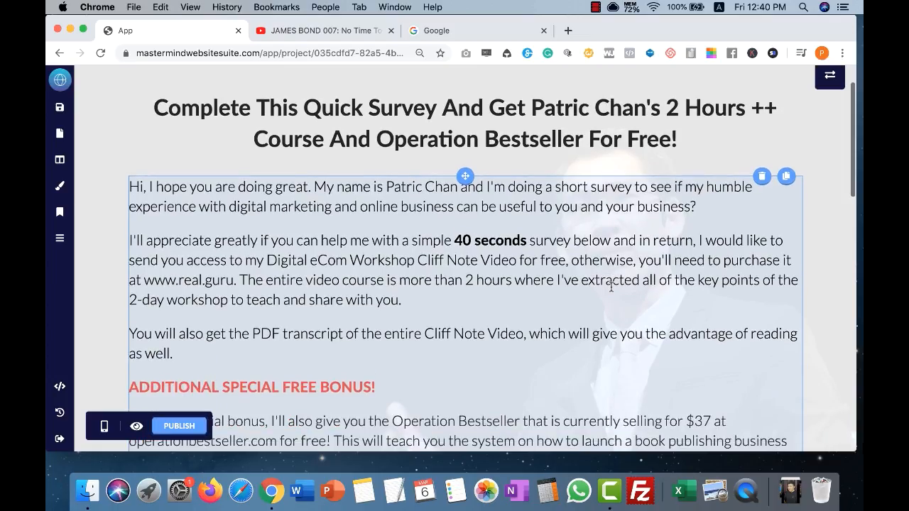
pyautogui.scroll(-2, 610, 287)
pyautogui.click(134, 428)
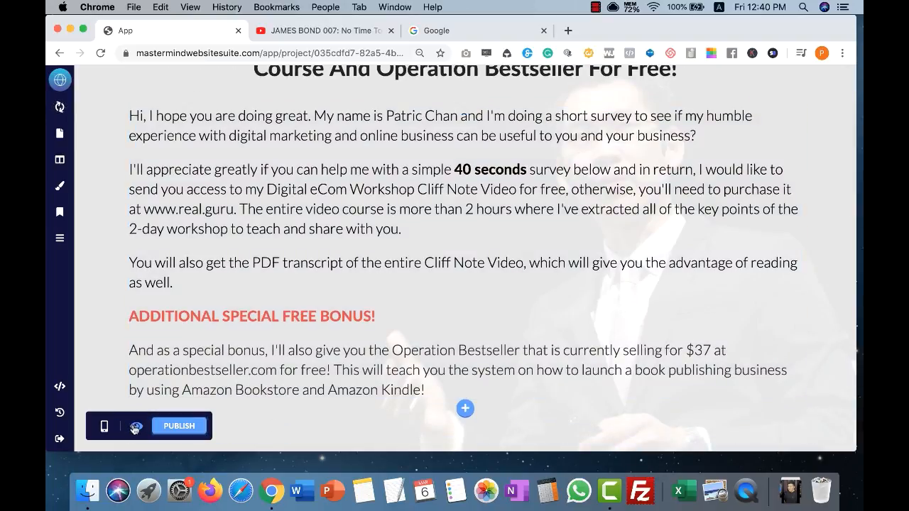
pyautogui.scroll(-10, 497, 239)
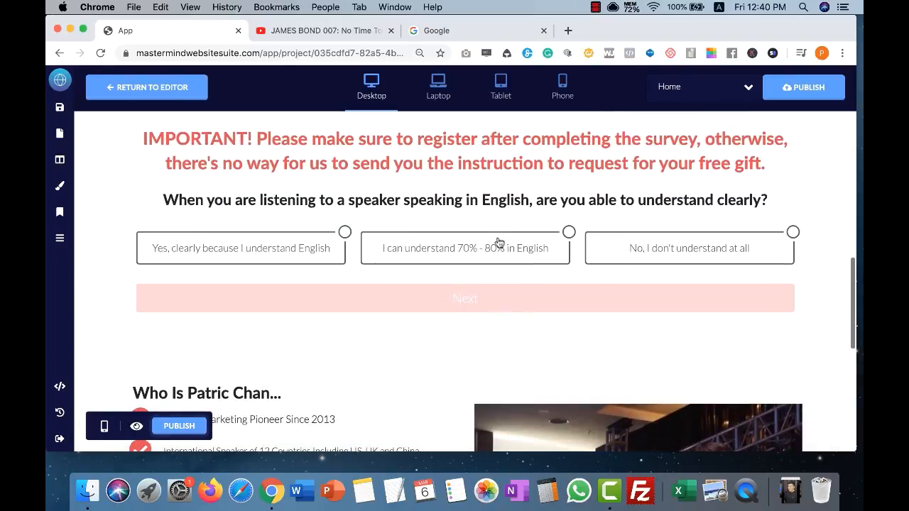
# Answer the previewed survey with "Yes, clearly because I understand English", "eCommerce" and "No", advancing to the registration form
pyautogui.click(344, 201)
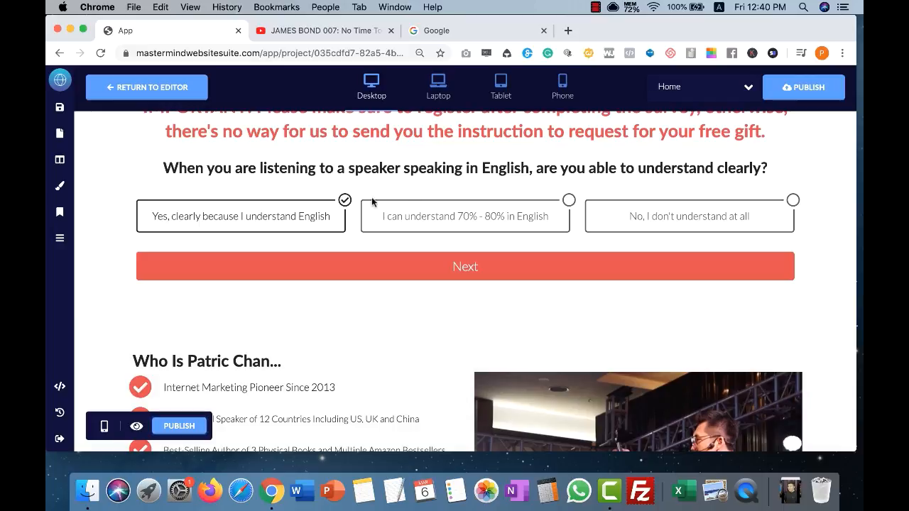
pyautogui.click(509, 265)
pyautogui.click(508, 267)
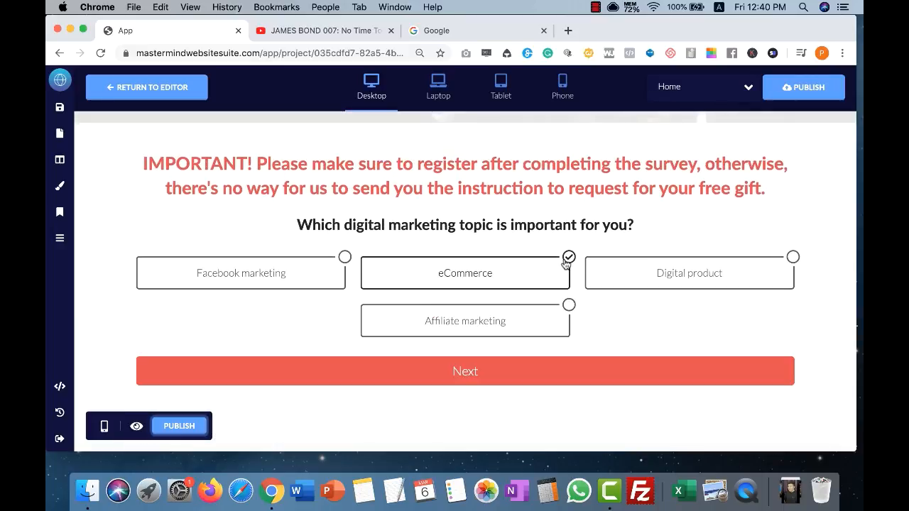
pyautogui.click(544, 362)
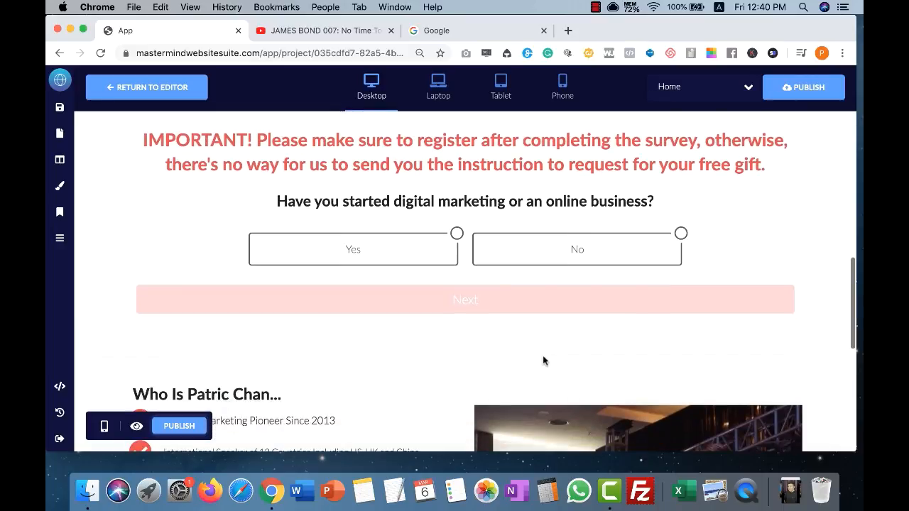
pyautogui.click(679, 236)
pyautogui.click(615, 300)
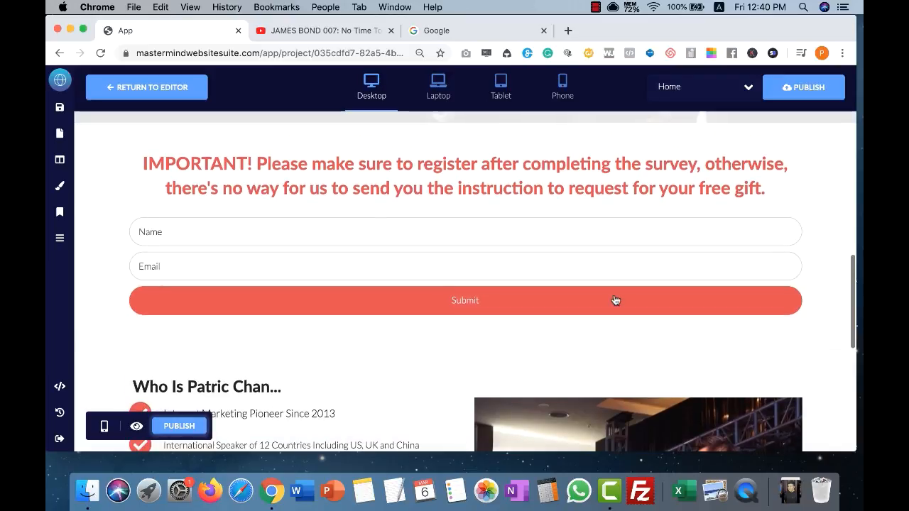
# Review the survey page's introduction, bonus text and registration form in the desktop preview
pyautogui.scroll(1, 666, 273)
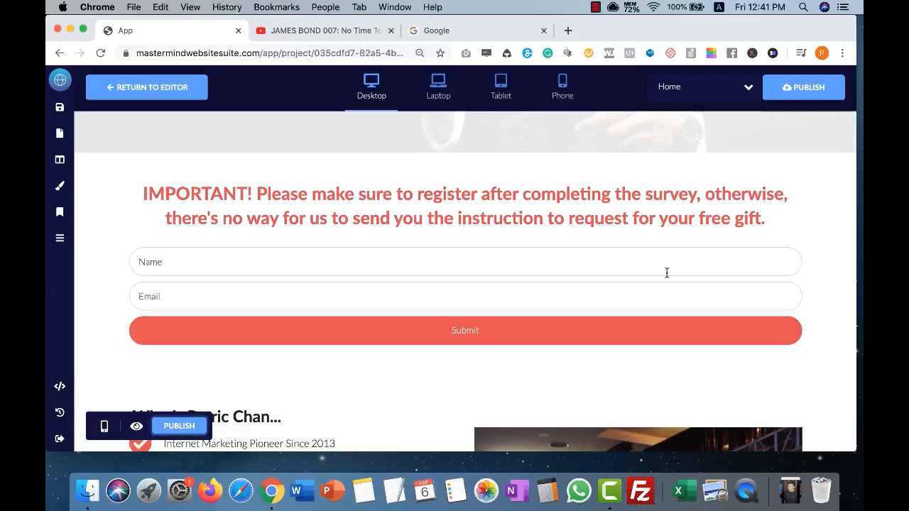
pyautogui.scroll(10, 666, 273)
pyautogui.scroll(-8, 666, 273)
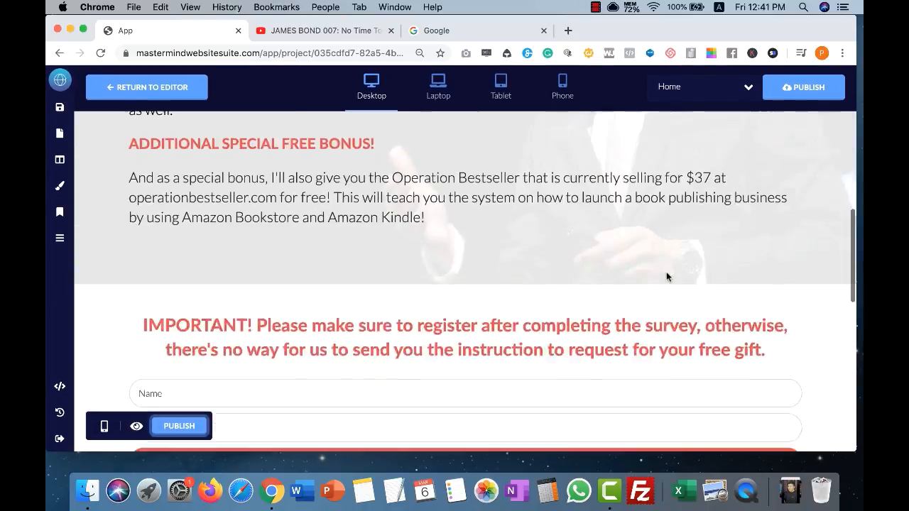
pyautogui.scroll(-10, 666, 277)
pyautogui.scroll(12, 666, 274)
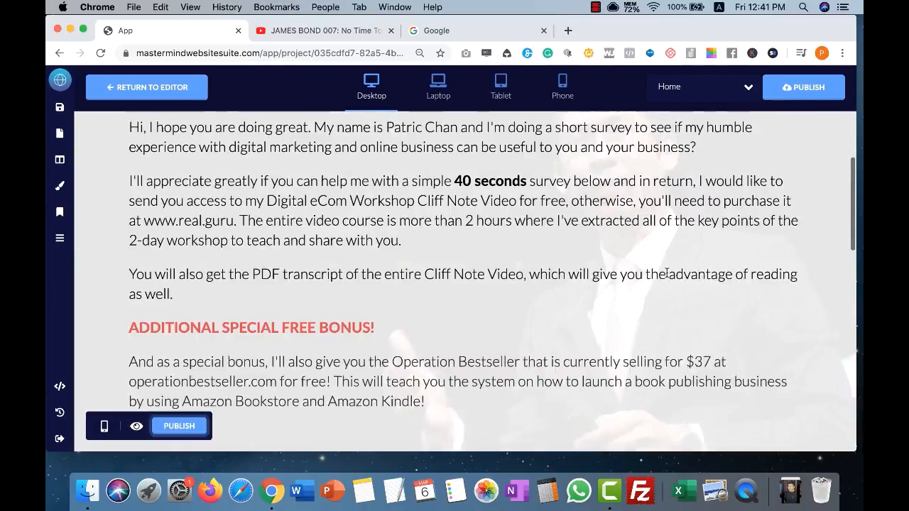
pyautogui.scroll(5, 666, 273)
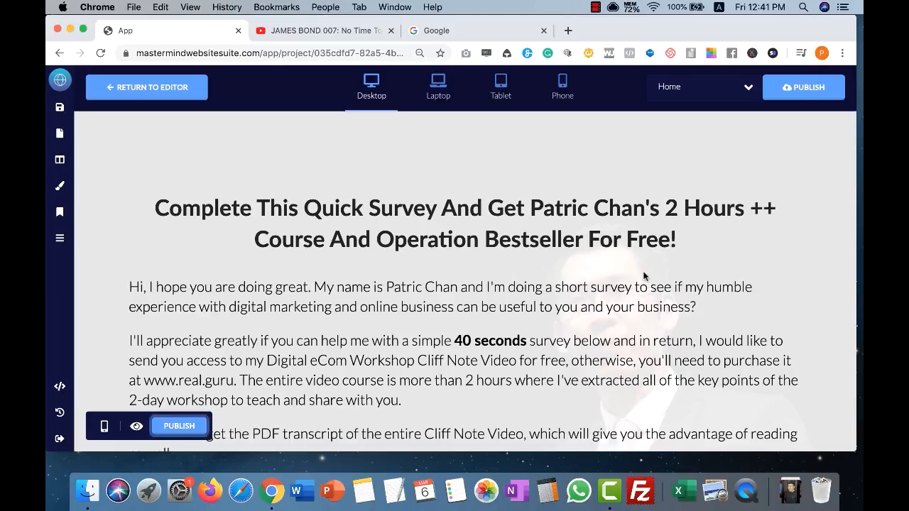
# Check the survey page's layout in the tablet and phone previews, and return to the editor
pyautogui.click(500, 89)
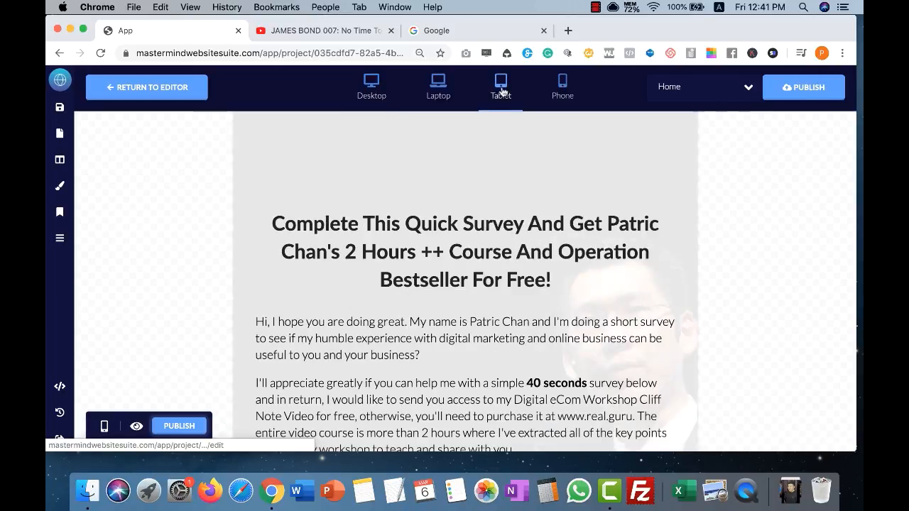
pyautogui.scroll(-8, 562, 252)
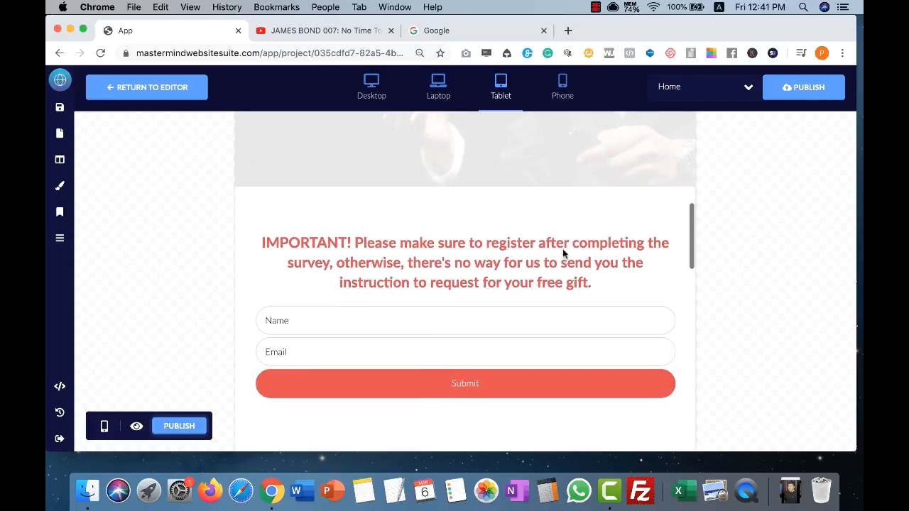
pyautogui.scroll(-5, 562, 248)
pyautogui.scroll(10, 562, 252)
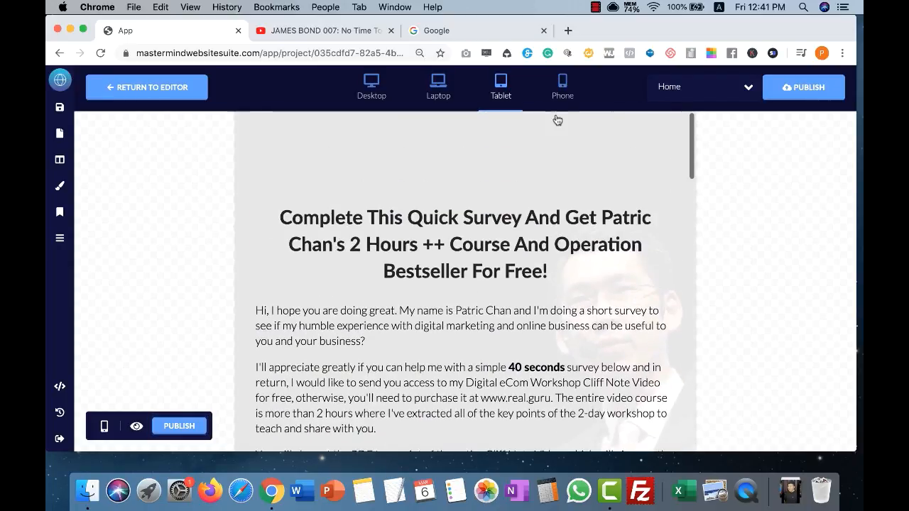
pyautogui.click(562, 89)
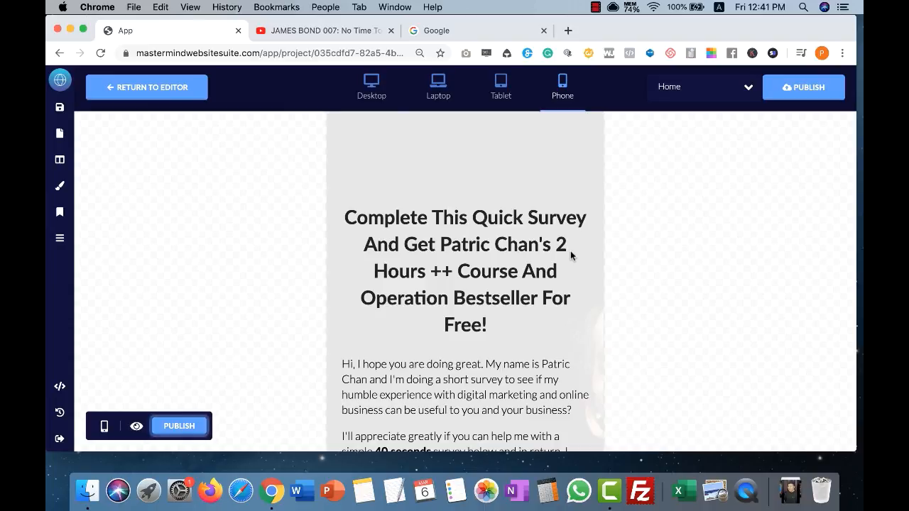
pyautogui.scroll(-5, 570, 250)
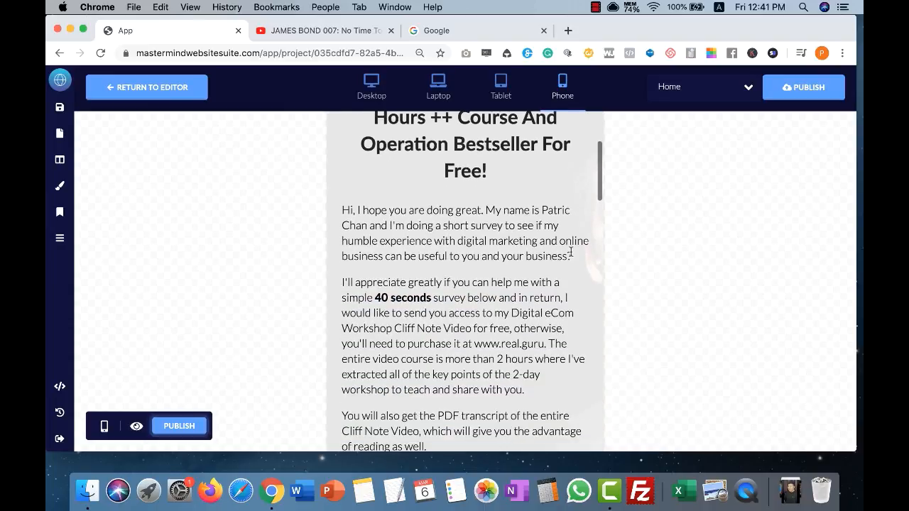
pyautogui.scroll(-3, 570, 250)
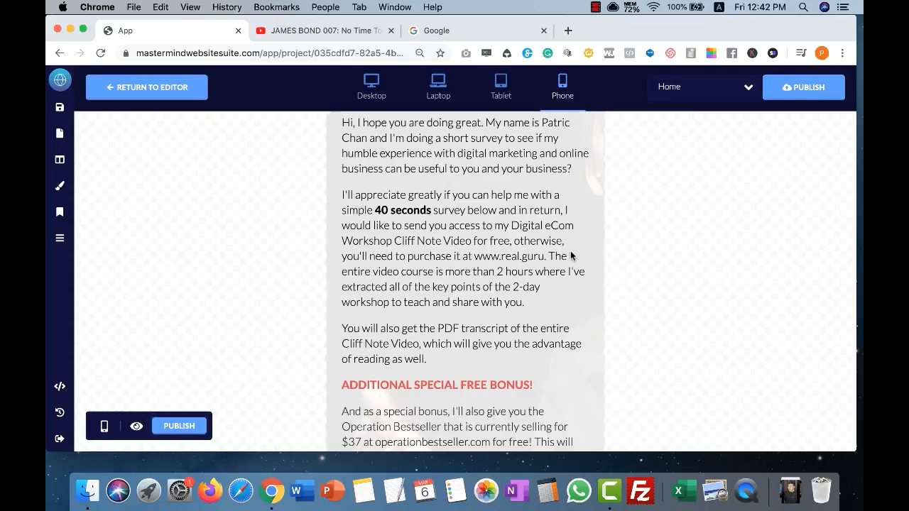
pyautogui.click(122, 91)
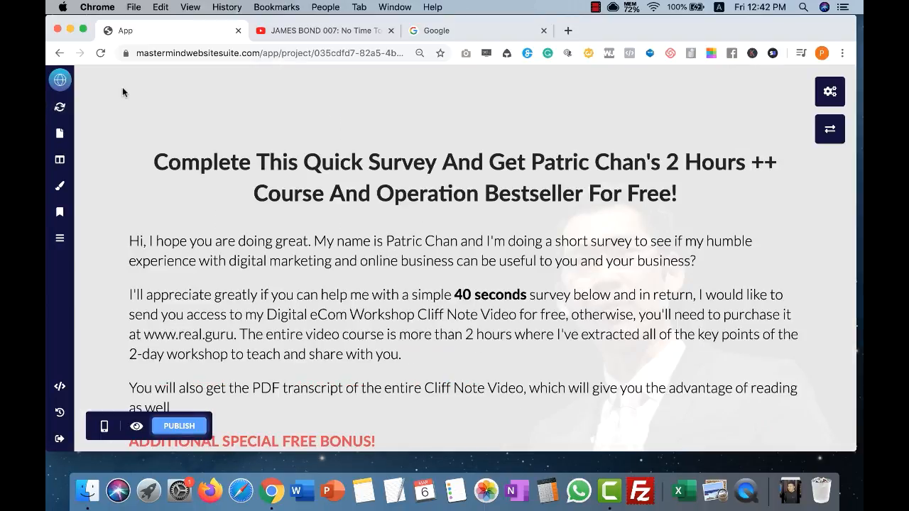